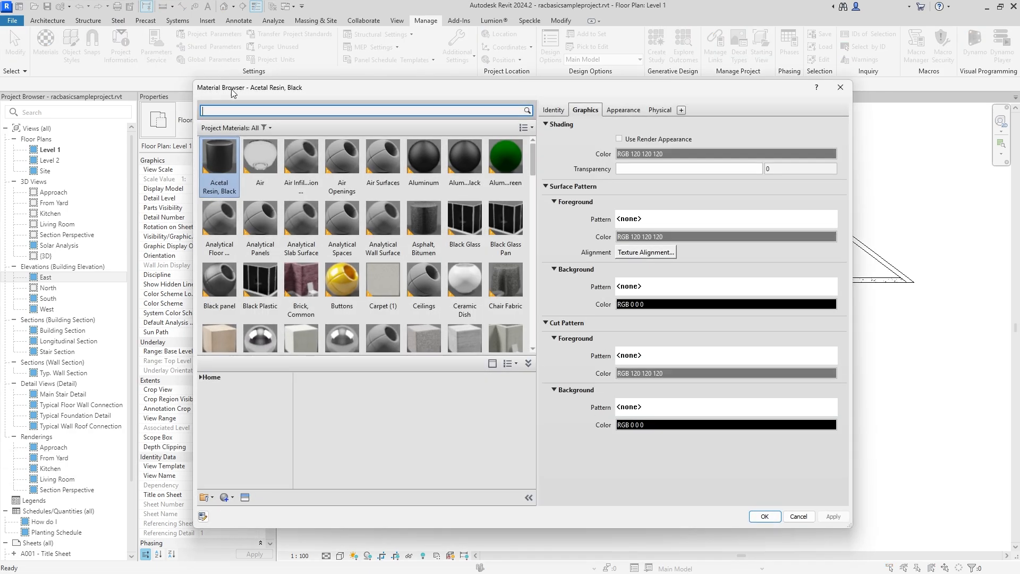
Enlarge the material libraries area of the Material Browser, then collapse it and show it again
mouse_move(390, 92)
left_mouse_down()
mouse_move(371, 86)
mouse_move(387, 97)
left_mouse_up()
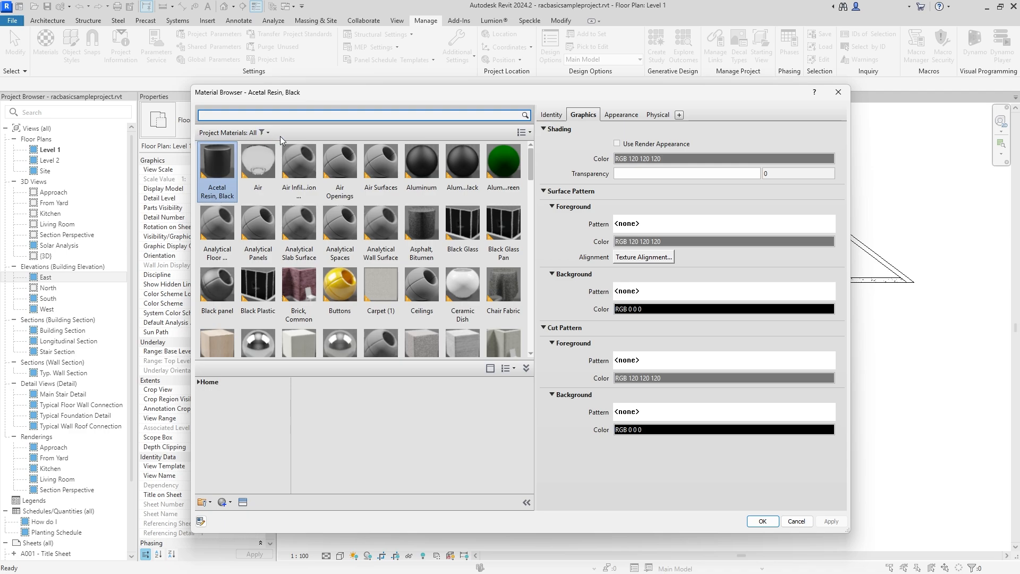
mouse_move(531, 165)
left_mouse_down()
mouse_move(531, 308)
mouse_move(531, 147)
left_mouse_up()
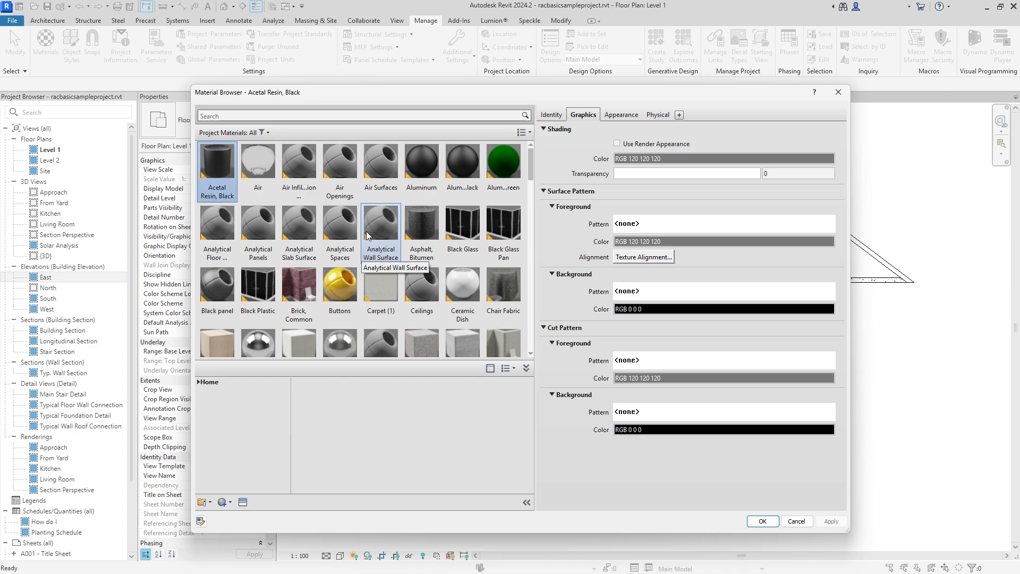
scroll(372, 298, "down", 1)
left_click_drag(375, 362, 378, 252)
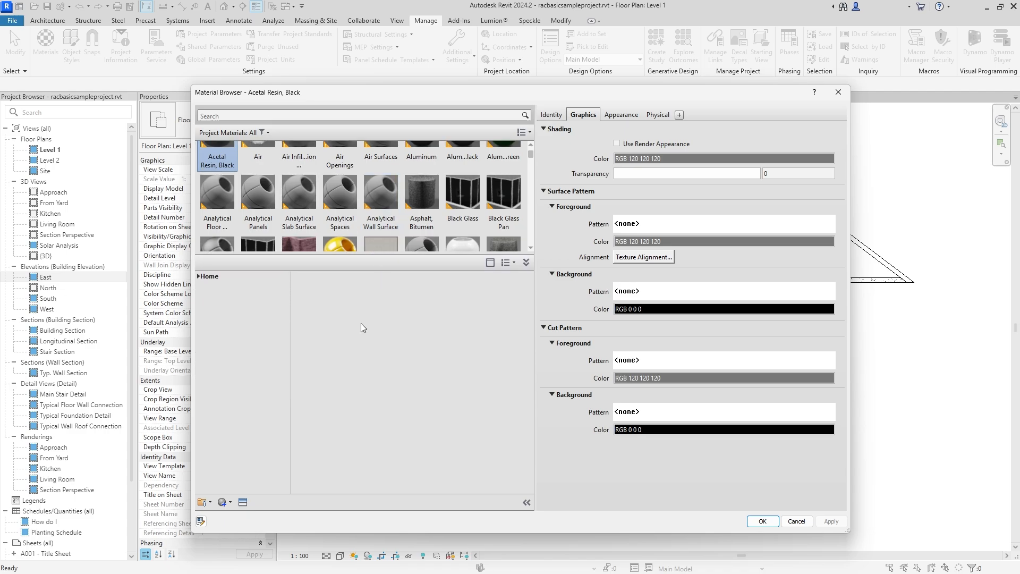
left_click(525, 263)
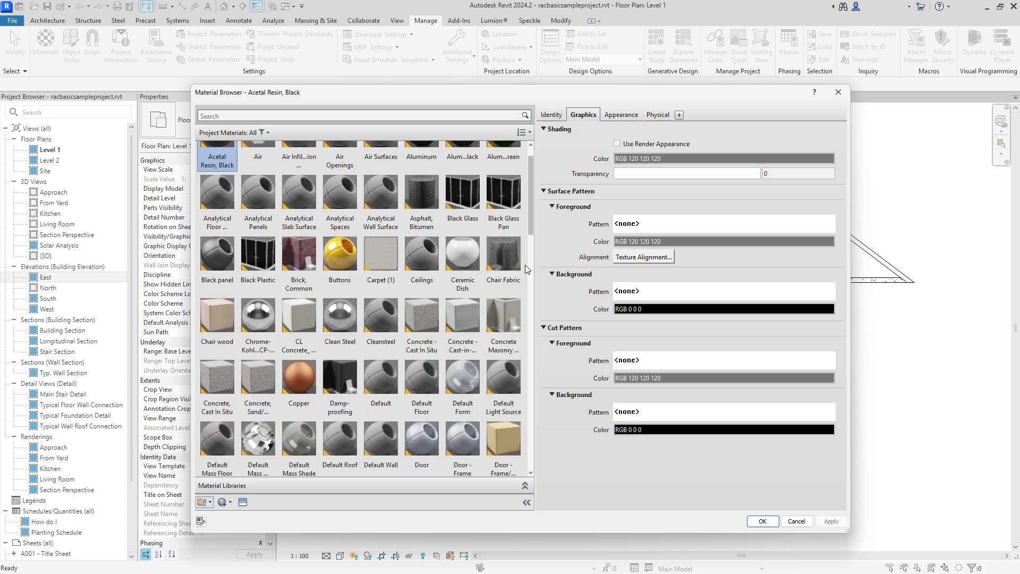
left_click(525, 485)
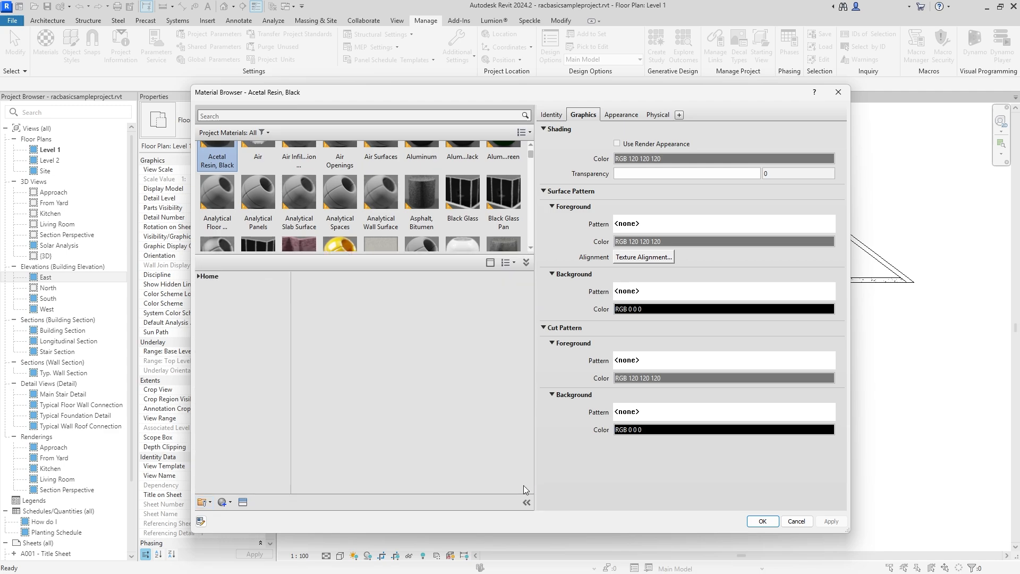
Expand the library tree down to the AEC Materials categories and look over the library and project materials
left_click(198, 277)
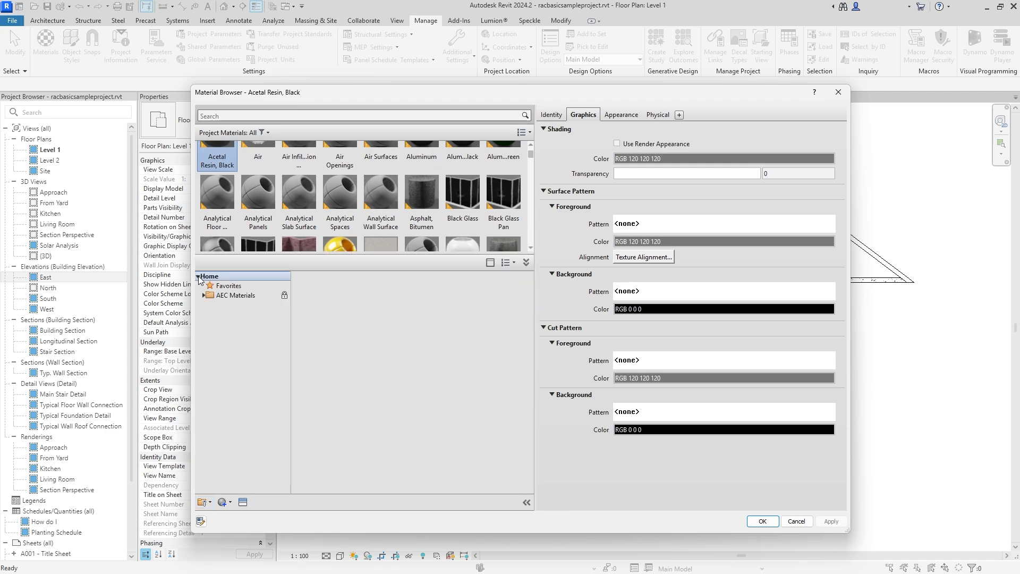
left_click(208, 295)
left_click(203, 295)
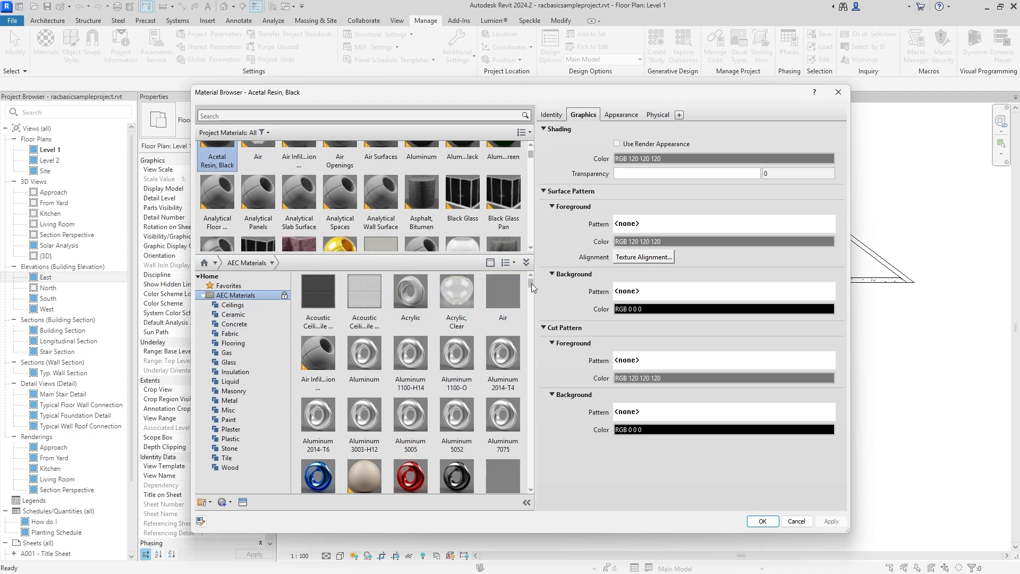
mouse_move(531, 282)
left_mouse_down()
mouse_move(530, 307)
mouse_move(531, 276)
left_mouse_up()
scroll(422, 176, "down", 2)
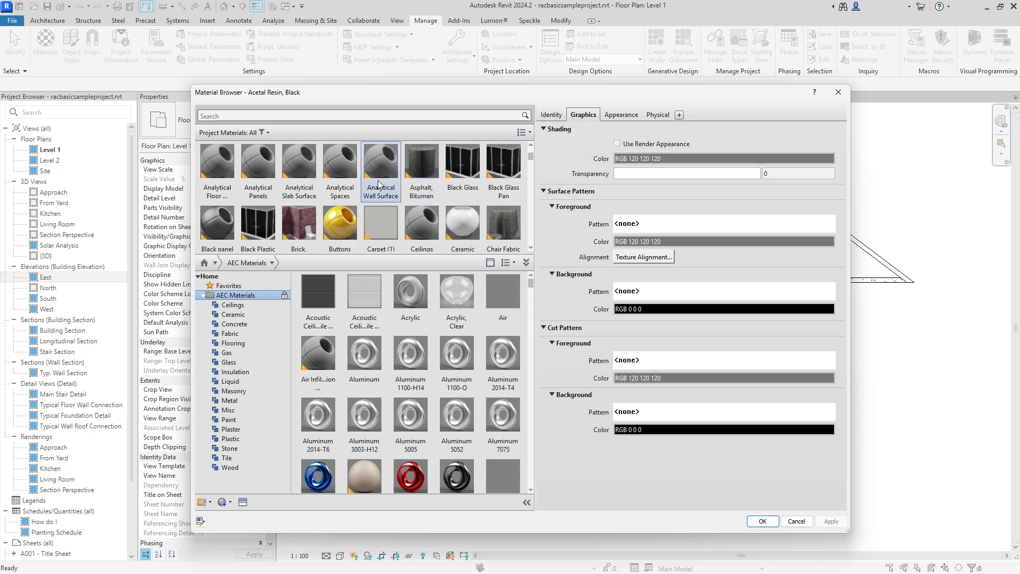
mouse_move(408, 368)
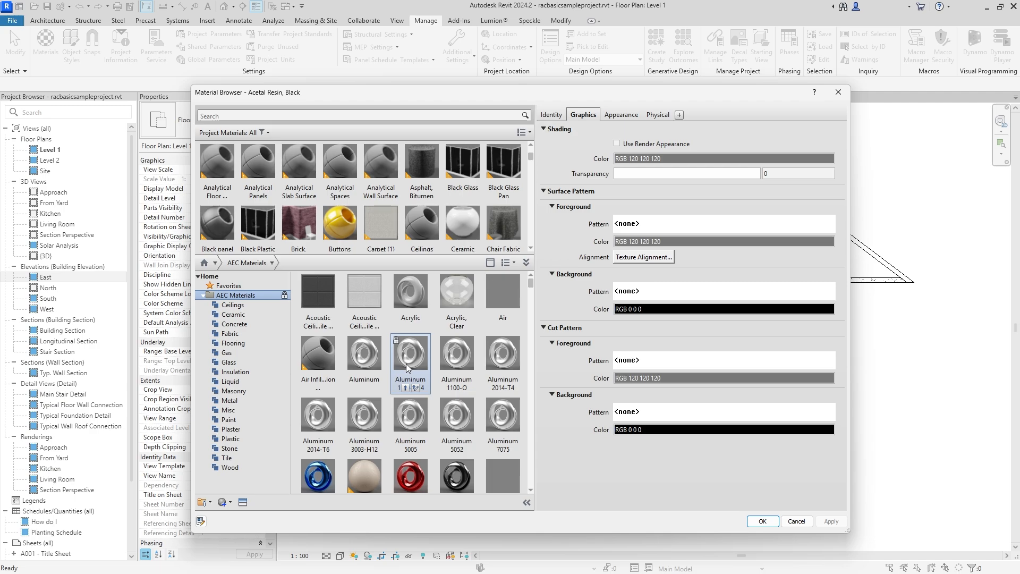
Create a new material and review its identity, graphics and appearance properties
left_click(229, 503)
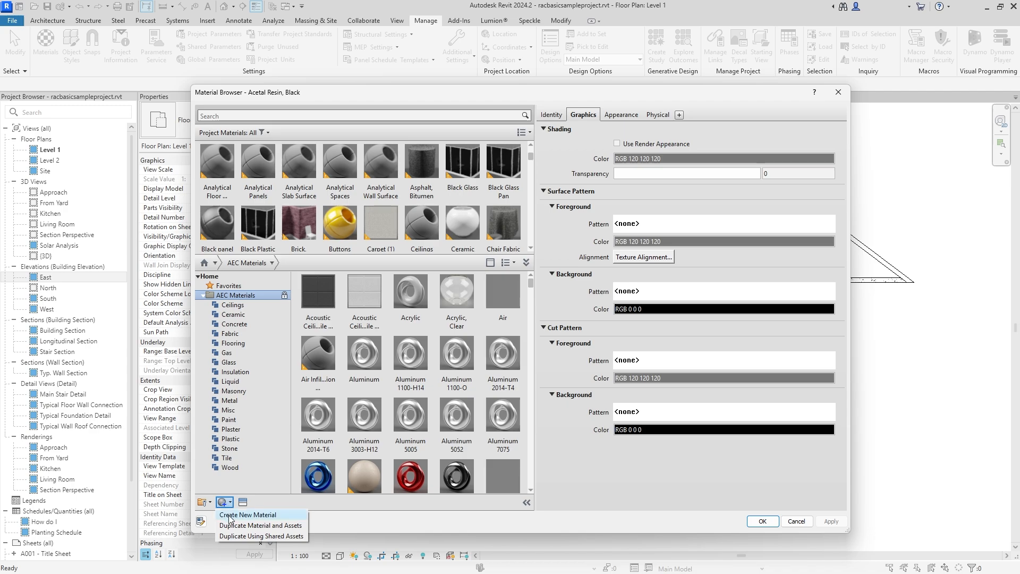
left_click(229, 515)
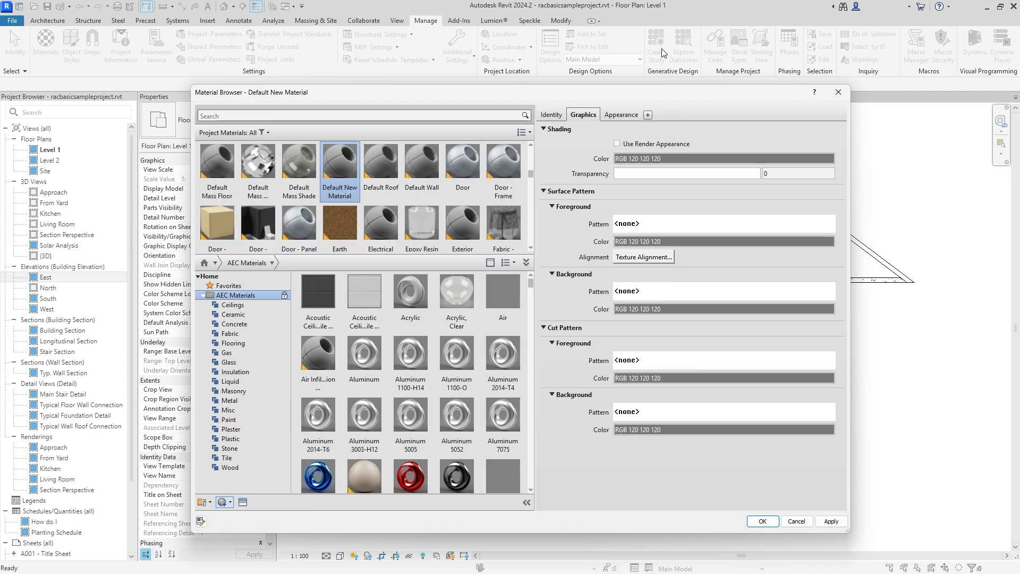
left_click(547, 116)
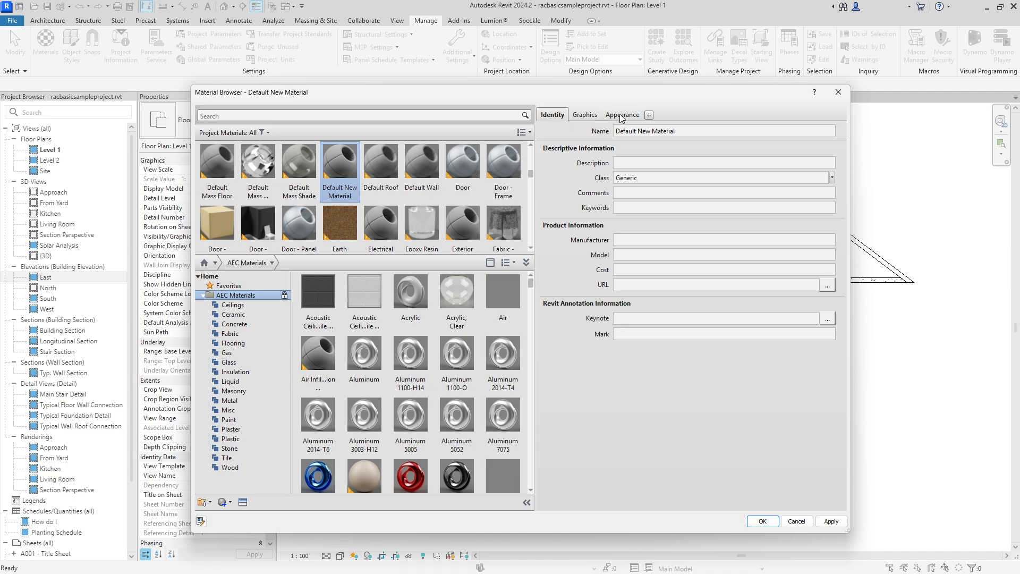
left_click(639, 177)
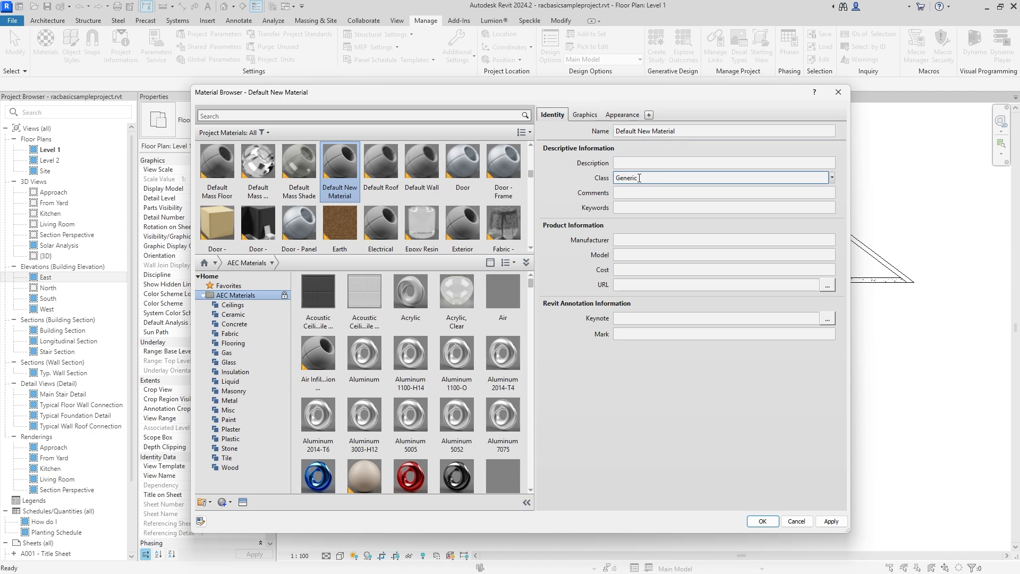
left_click(584, 113)
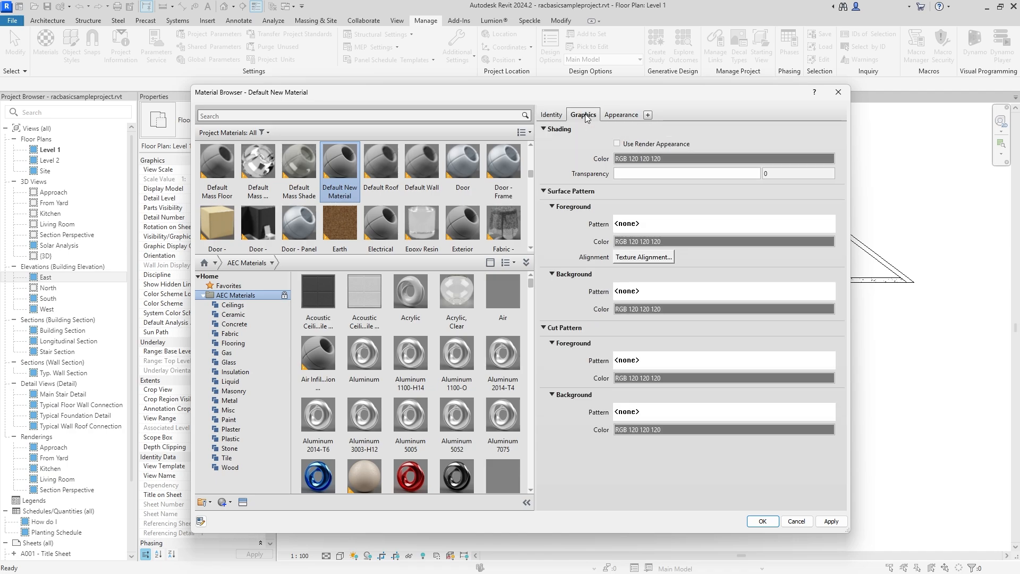
left_click(620, 116)
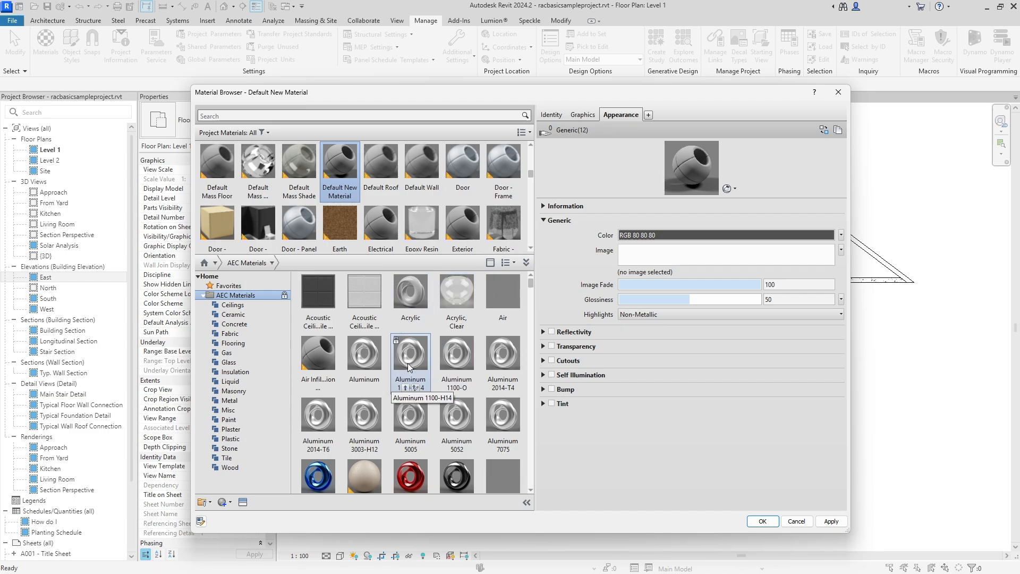
Search the materials for "wood", enlarge the project results area and select the Chair wood material
scroll(409, 366, "down", 15)
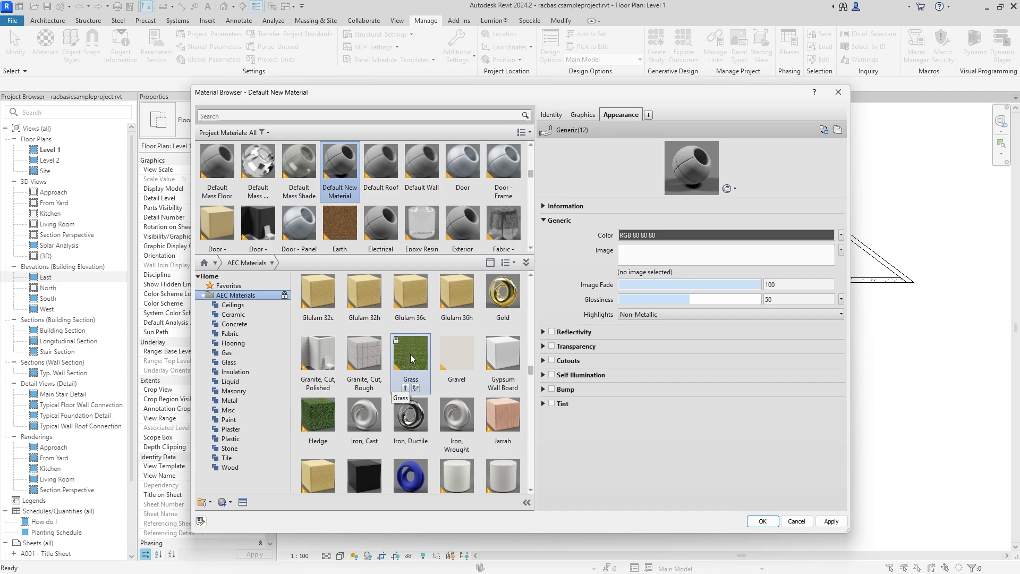
left_click(388, 116)
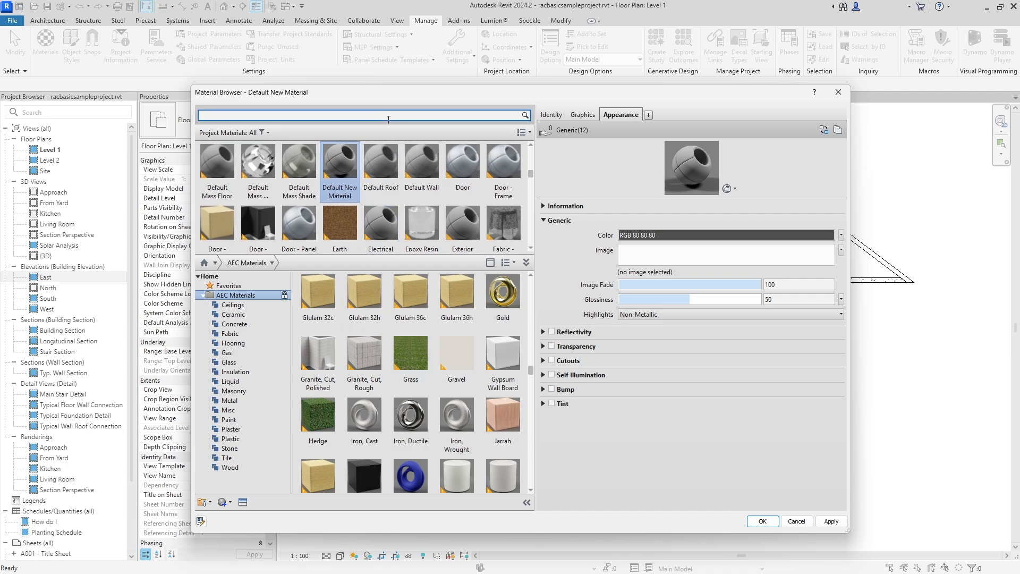
type("wood")
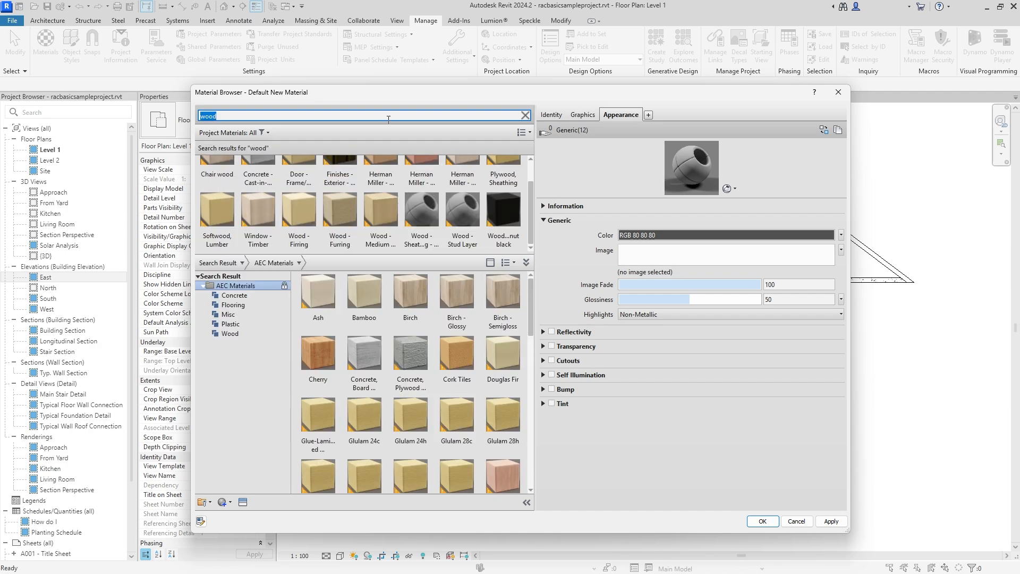
scroll(401, 199, "up", 1)
left_click_drag(378, 254, 373, 337)
left_click(217, 180)
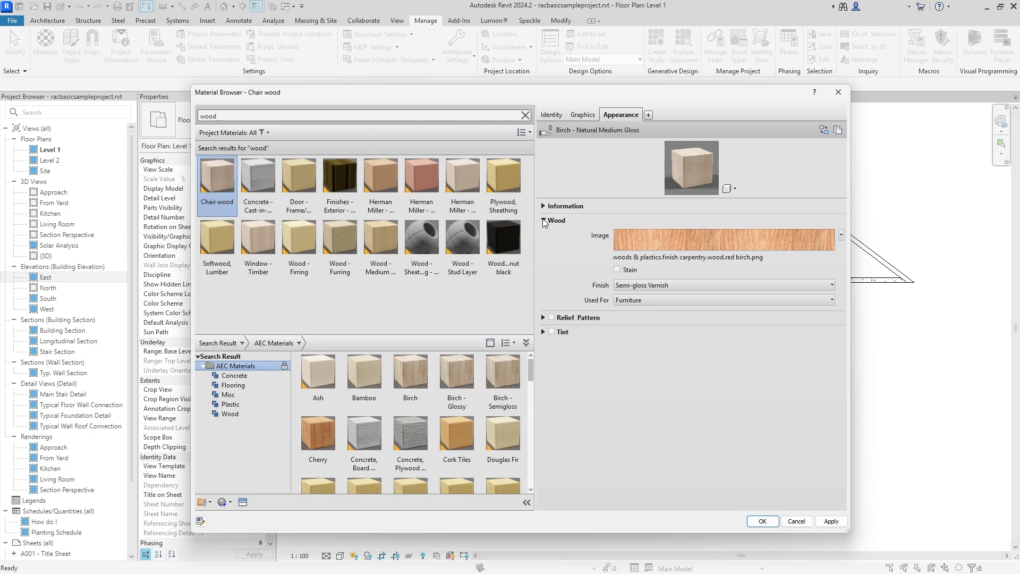
Try the Stain option on the Chair wood appearance, turn it off again and check the available finish choices
left_click(617, 269)
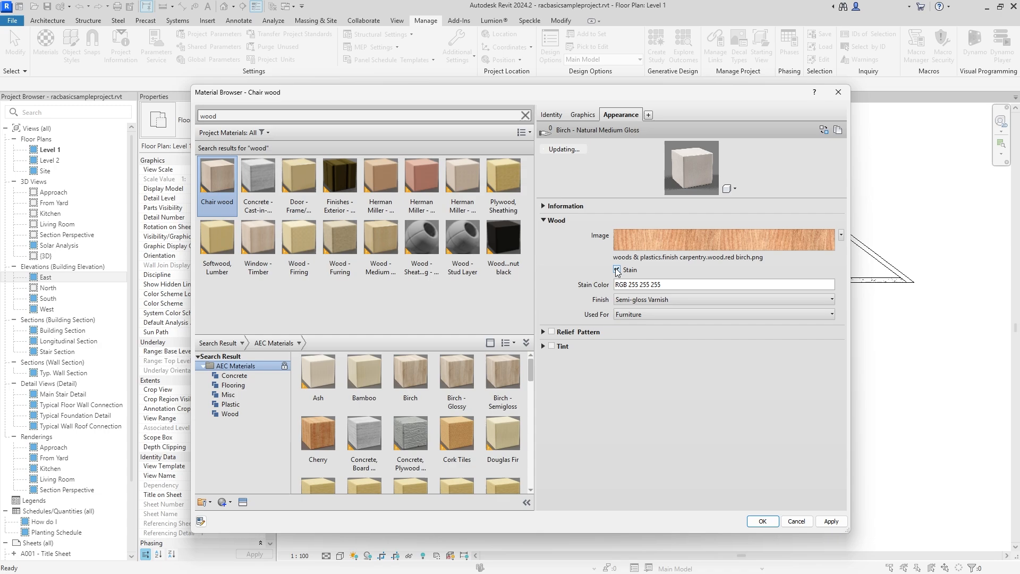
left_click(617, 269)
left_click(627, 285)
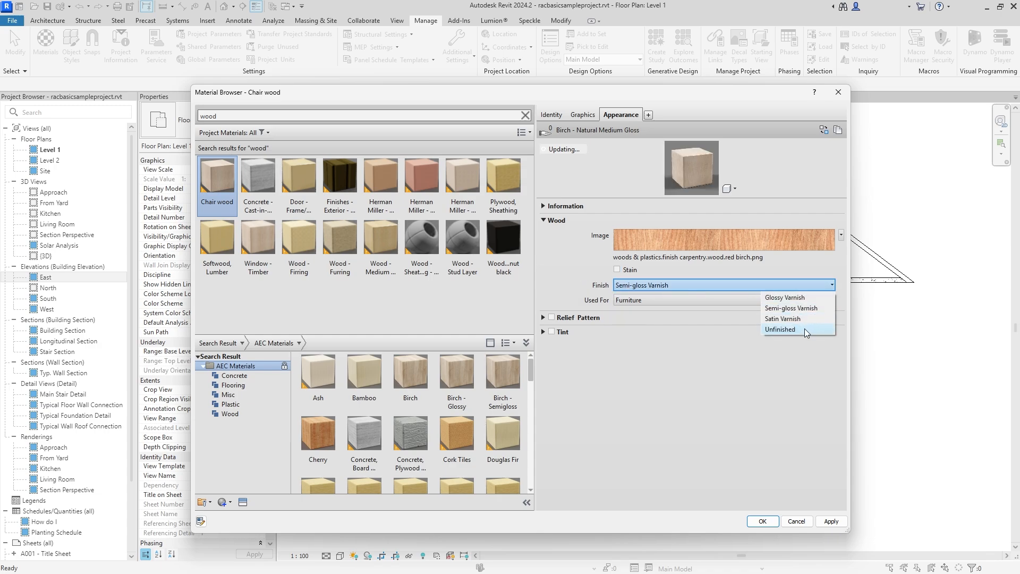
left_click(550, 259)
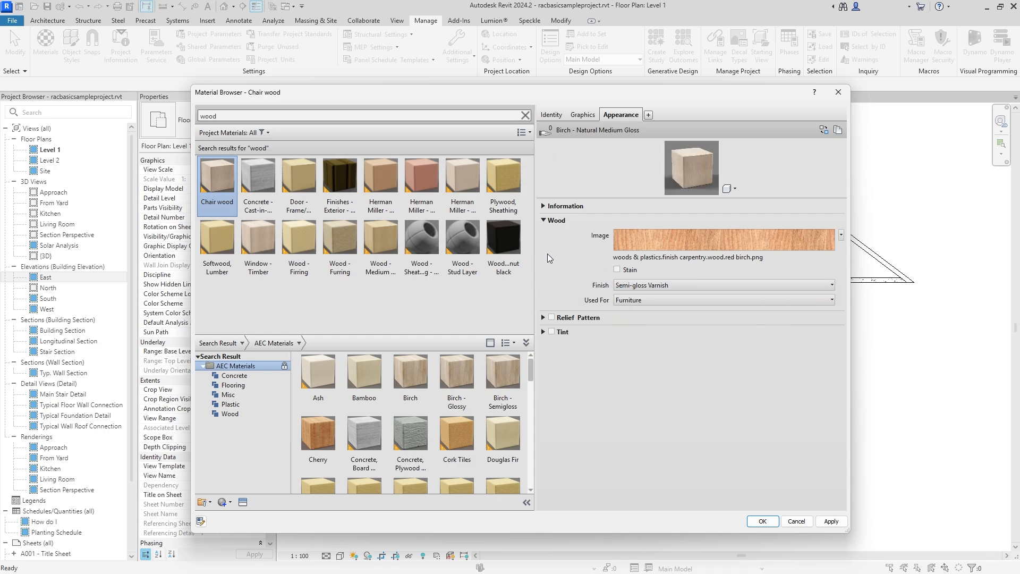
Search the materials for "metal" and select the Chrome-Kohler-CP-Polished_Chrome project material
left_click(262, 116)
type("metal")
key("Return")
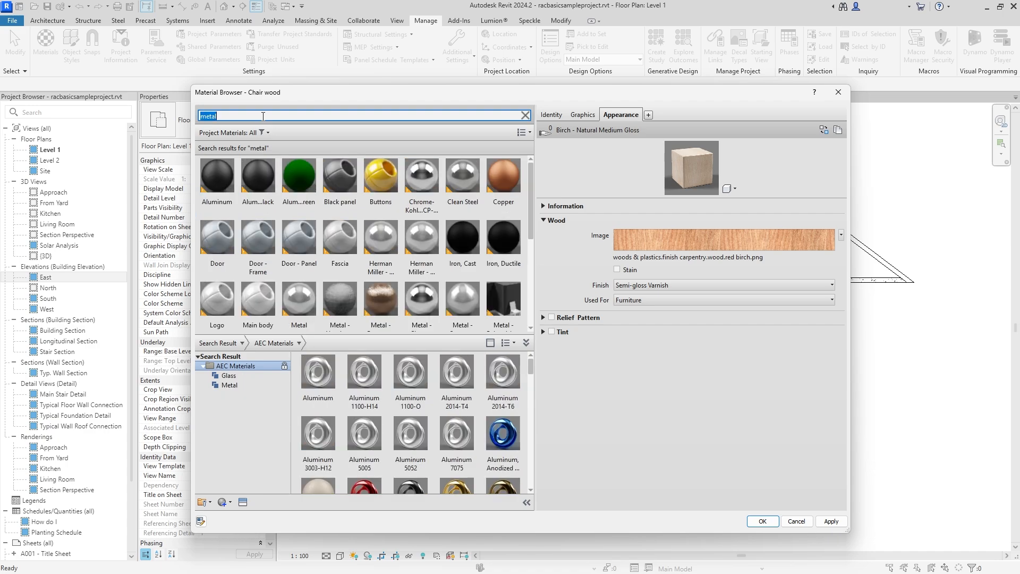
left_click(422, 180)
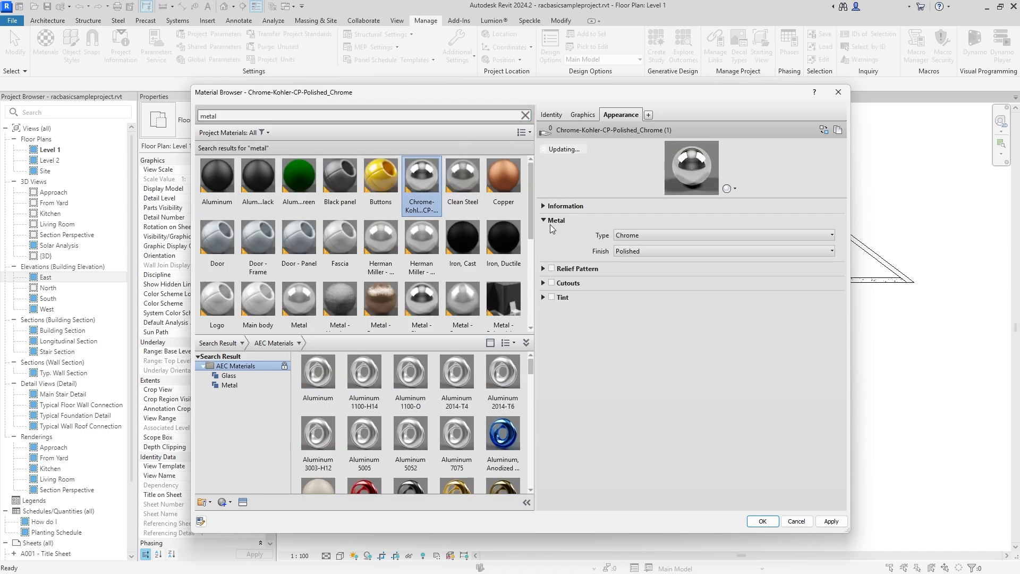
Examine the metal type and finish choices in the polished chrome material's appearance without changing them
left_click(647, 236)
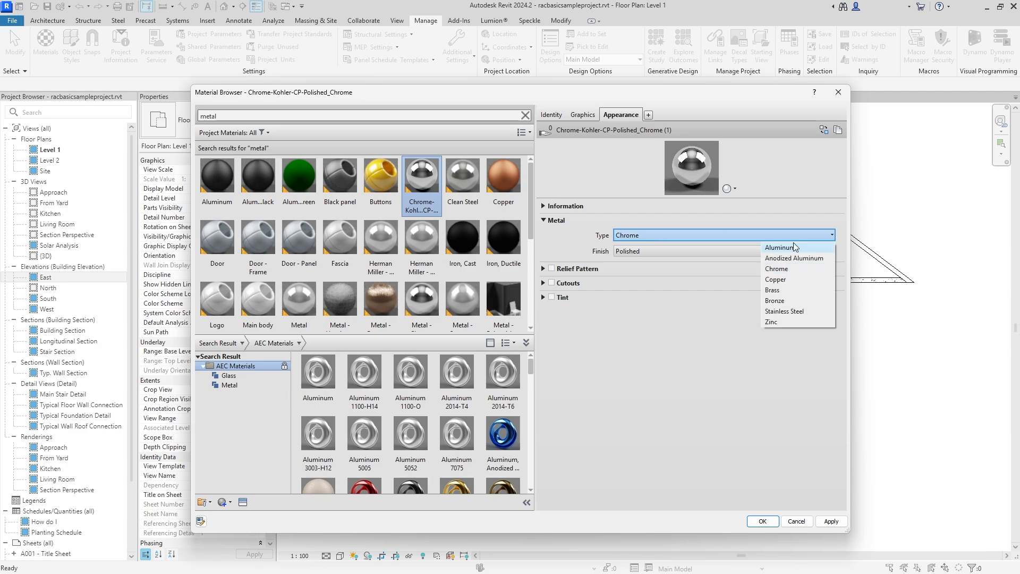
left_click(700, 250)
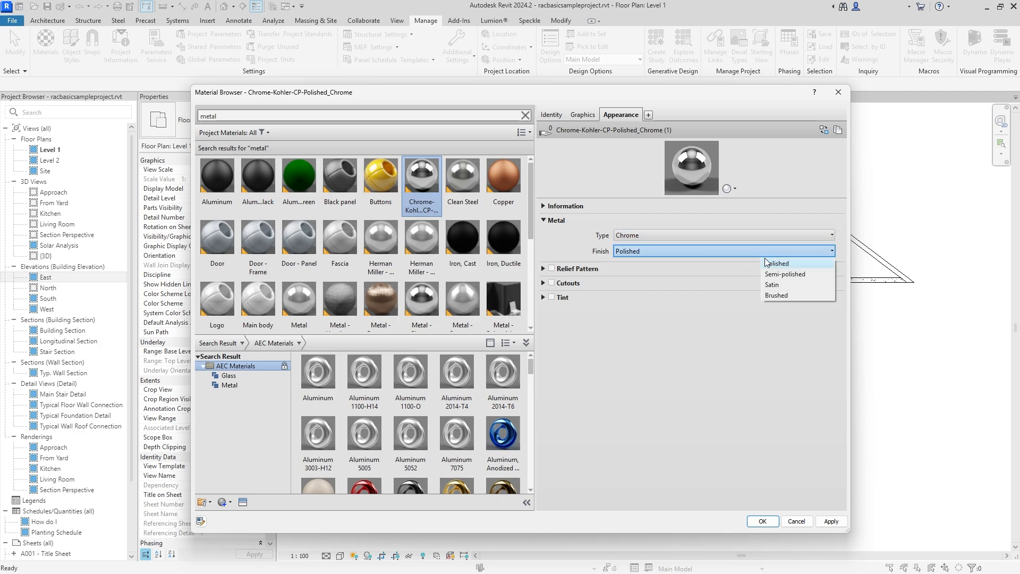
left_click(648, 235)
left_click(645, 252)
left_click(561, 238)
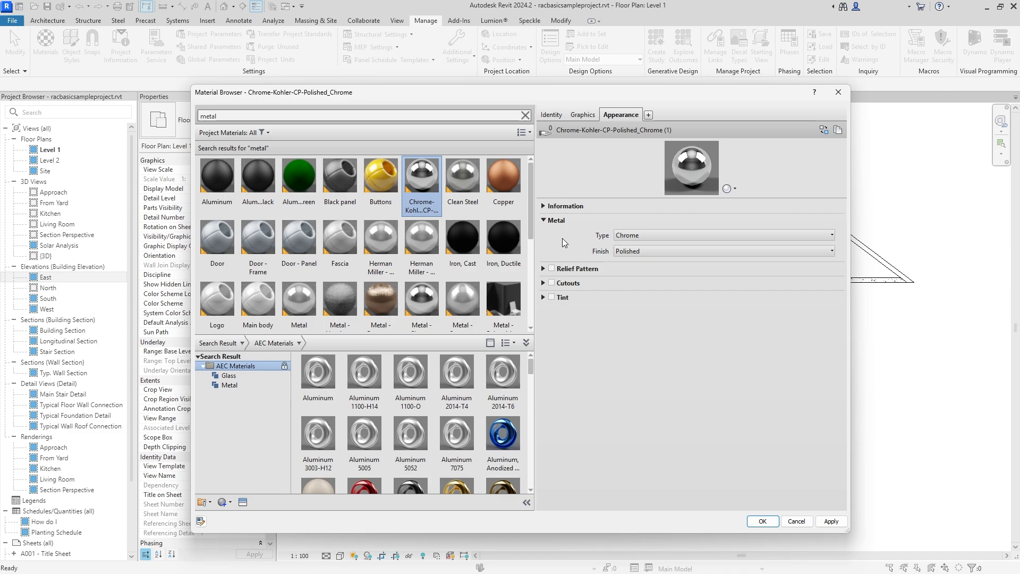
Search the materials for "brick", enlarge the library results area and select Brick, Common, Brown from AEC Materials
left_click(315, 114)
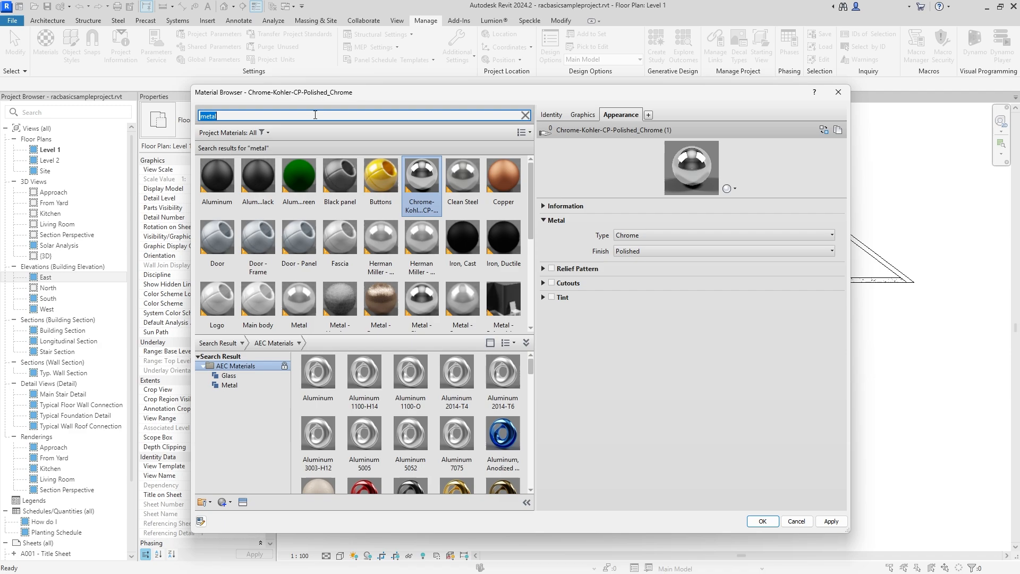
type("brick")
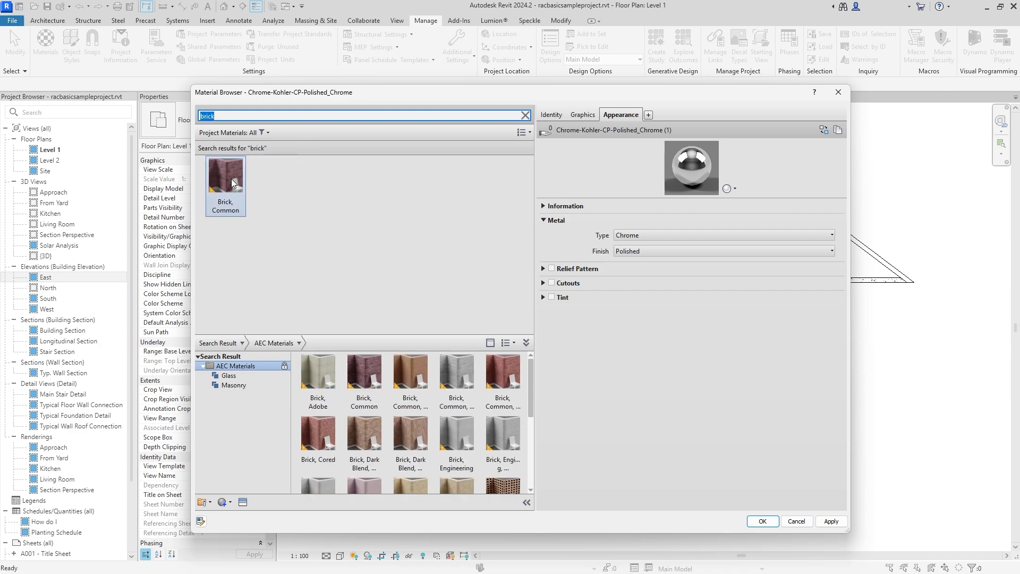
left_click_drag(391, 333, 396, 236)
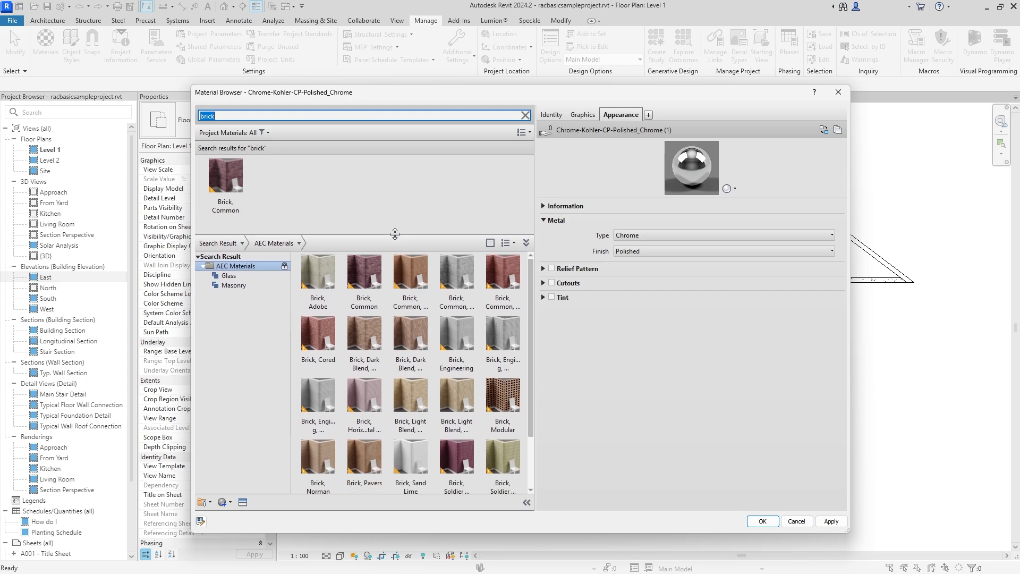
left_click(423, 266)
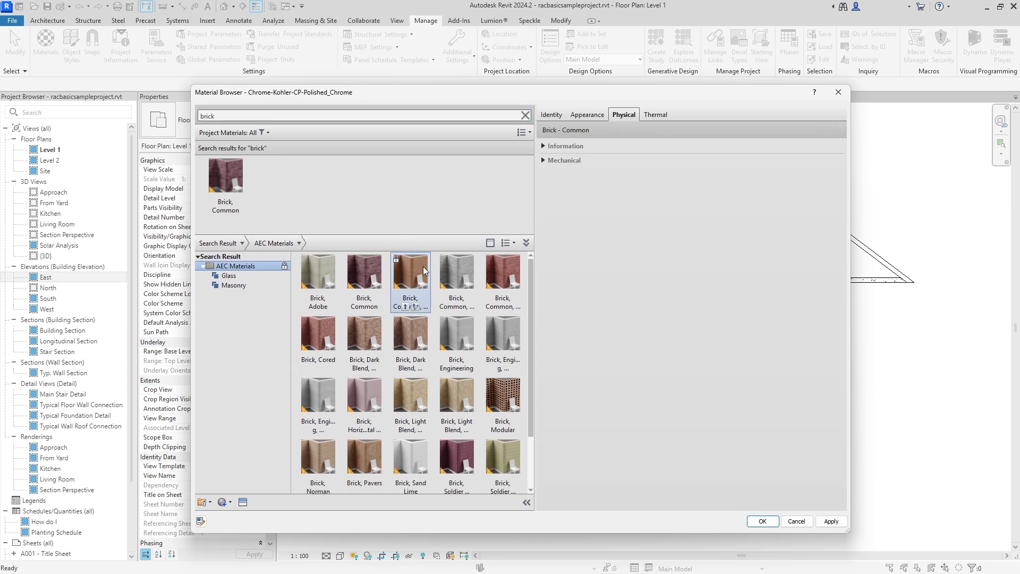
Review the identity, appearance, physical and thermal properties of the brown common brick library material
left_click(575, 118)
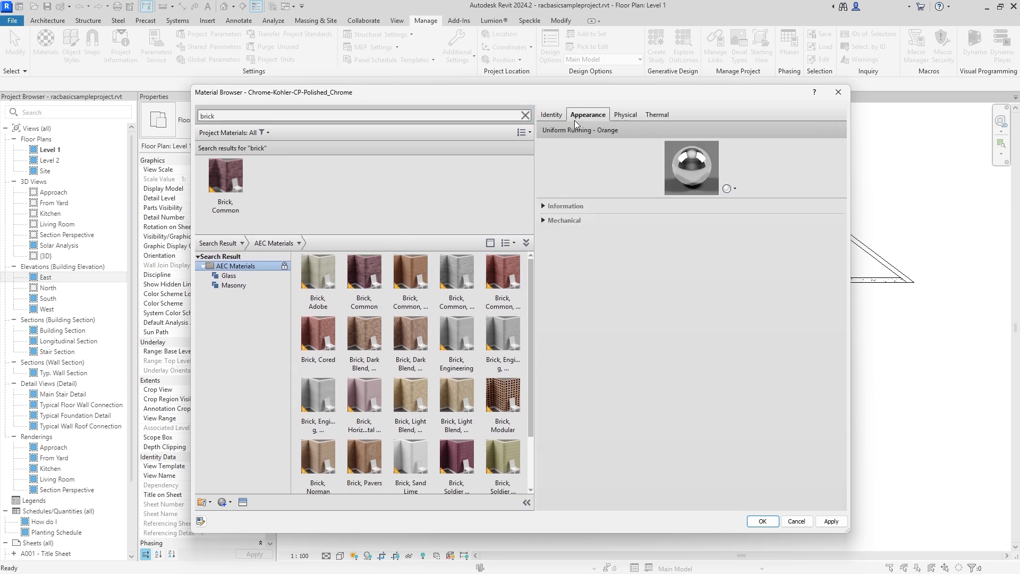
left_click(546, 119)
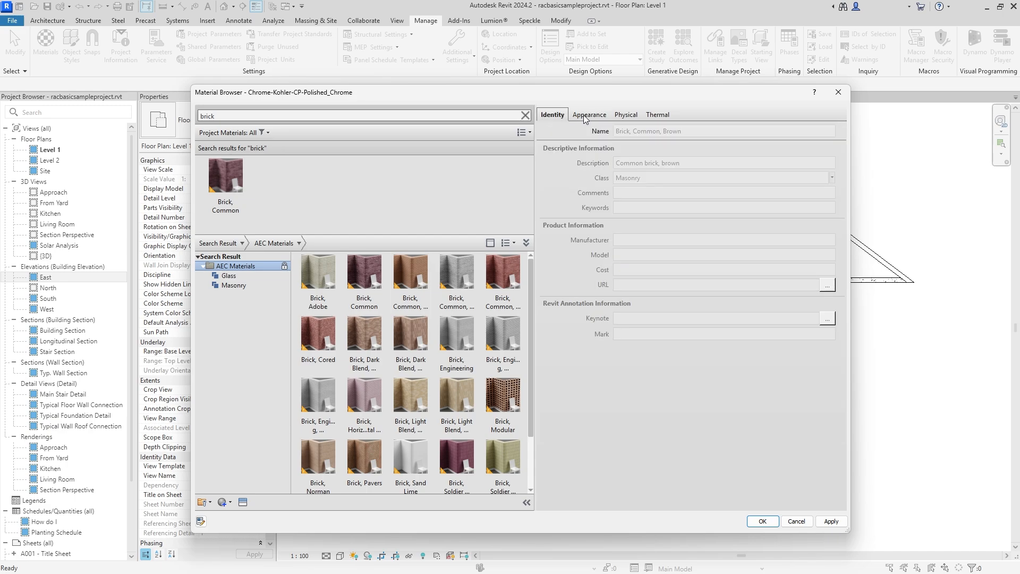
left_click(588, 118)
left_click(555, 115)
left_click(595, 116)
left_click(616, 118)
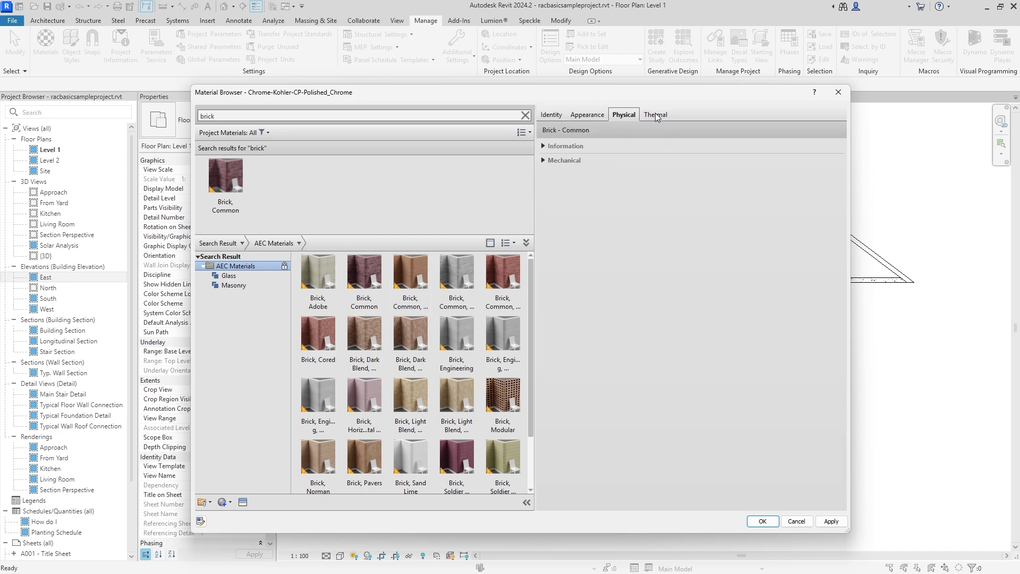
left_click(656, 115)
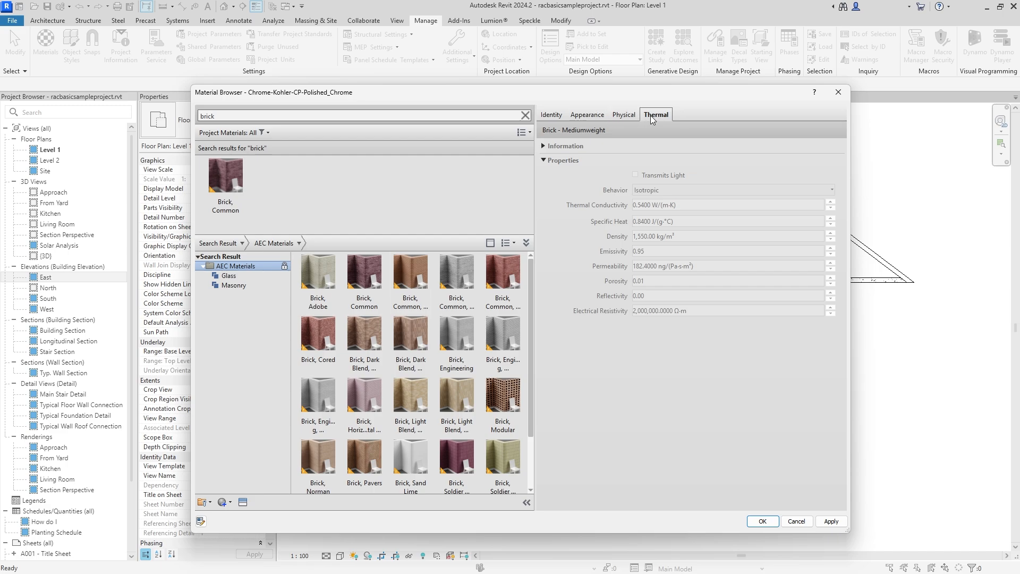
Recheck the brown common brick's physical and appearance properties and enlarge its appearance preview
left_click(619, 118)
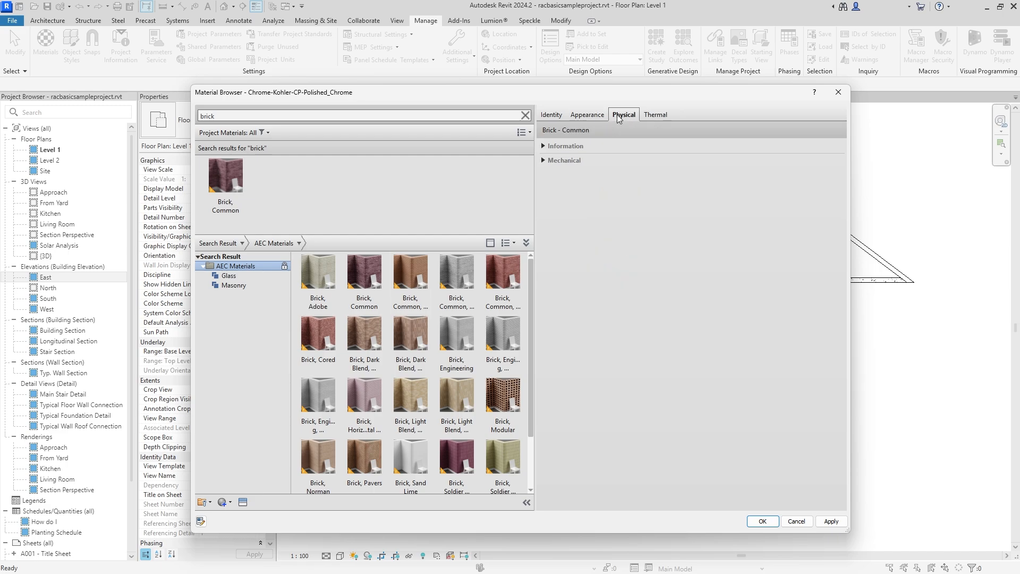
left_click(586, 115)
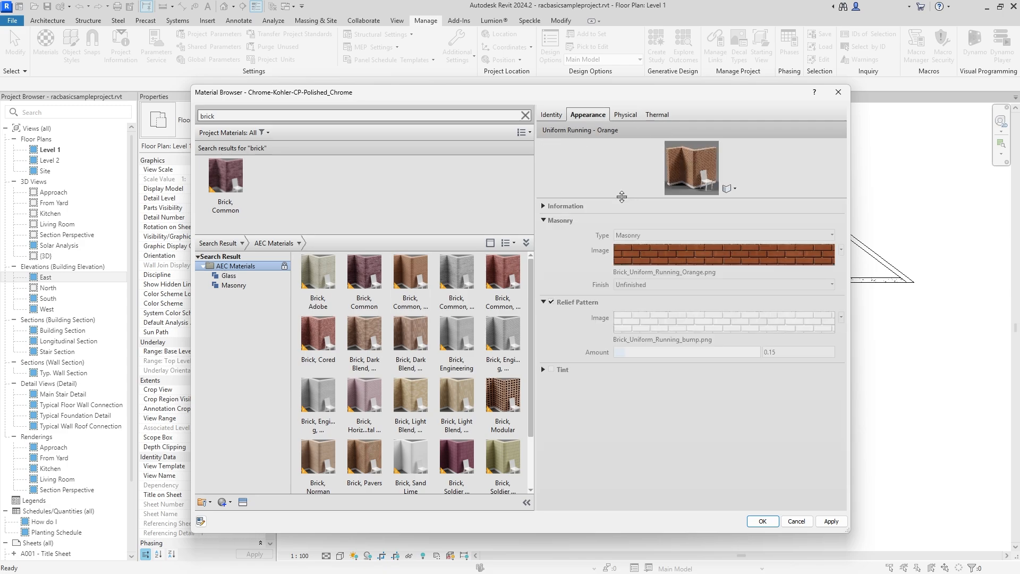
left_click_drag(625, 197, 615, 355)
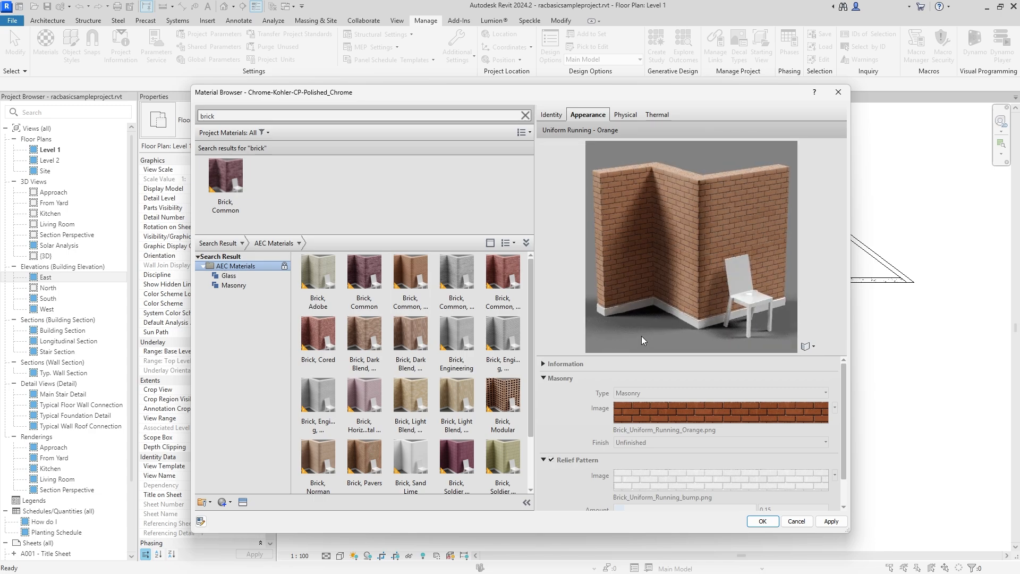
Try the Draped Fabric scene in the brick's appearance preview and switch the scene back to Walls
left_click(812, 350)
mouse_move(791, 359)
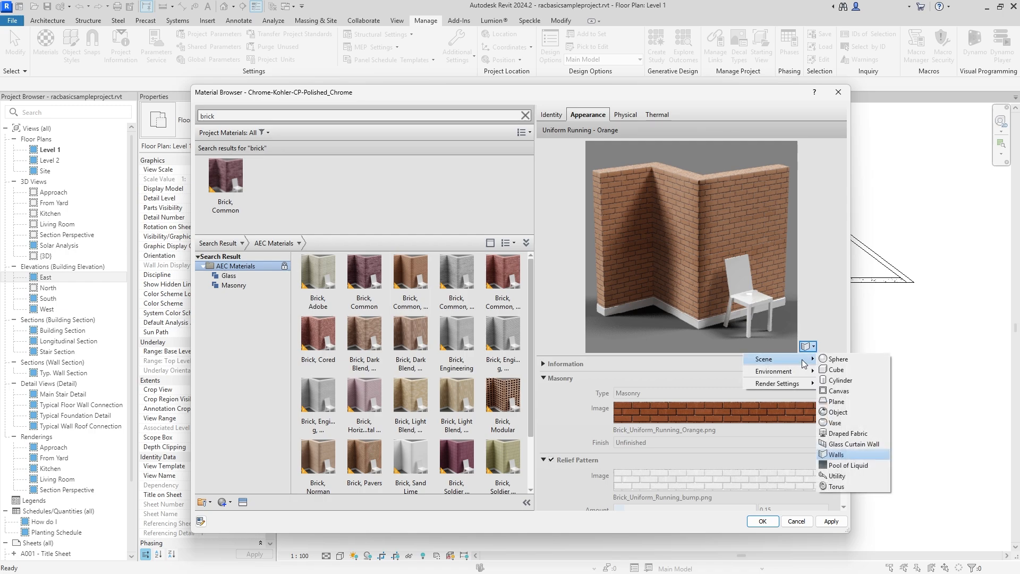
left_click(843, 435)
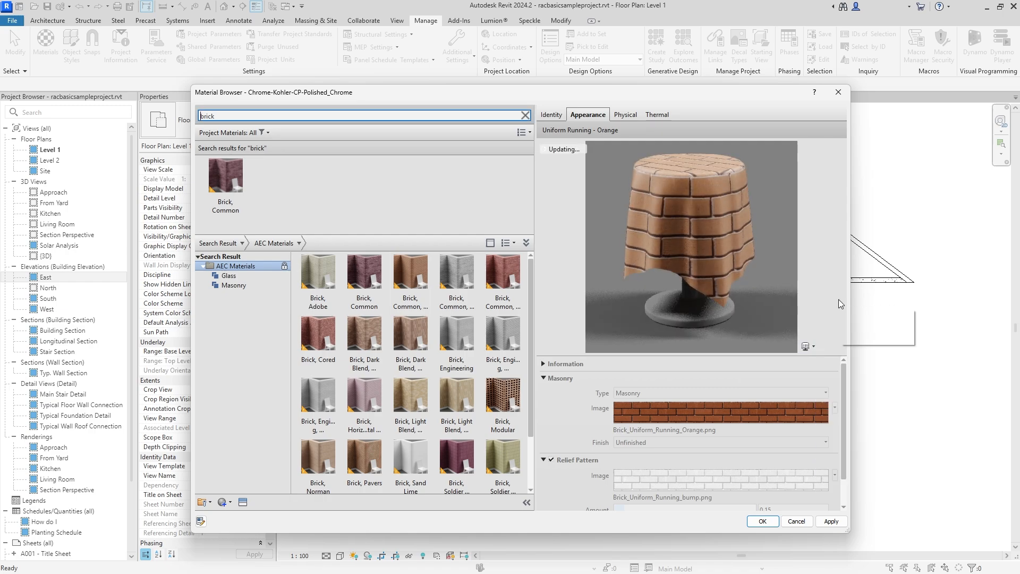
left_click(813, 347)
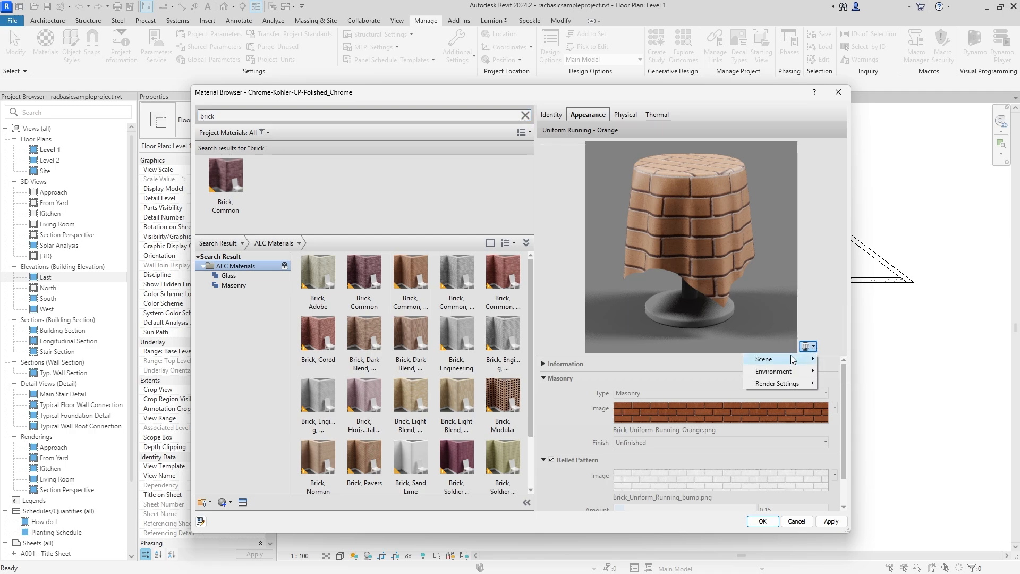
mouse_move(800, 359)
left_click(836, 454)
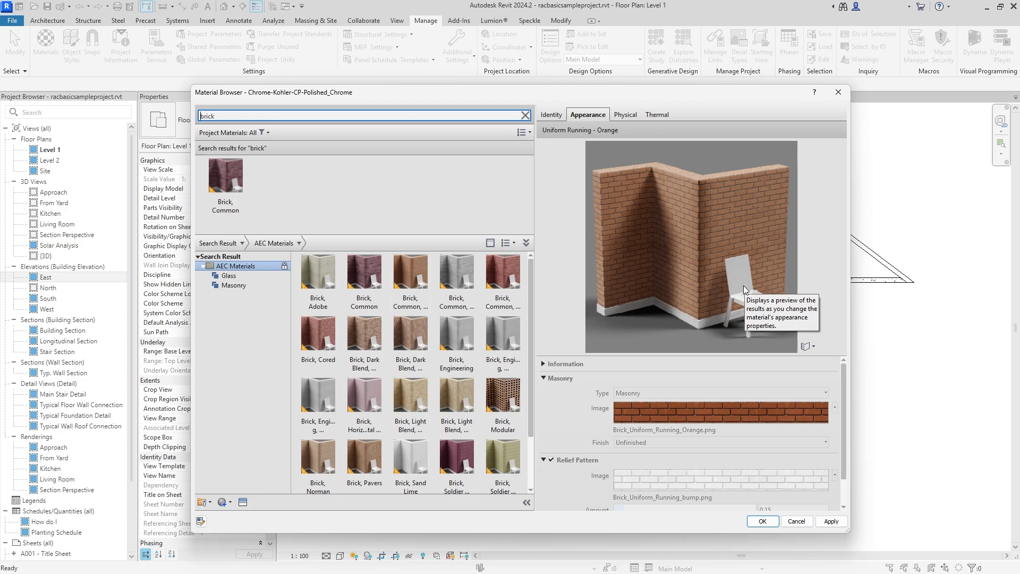
Add Brick, Common, Brown from AEC Materials to the project materials and collapse the material libraries section
left_click(417, 297)
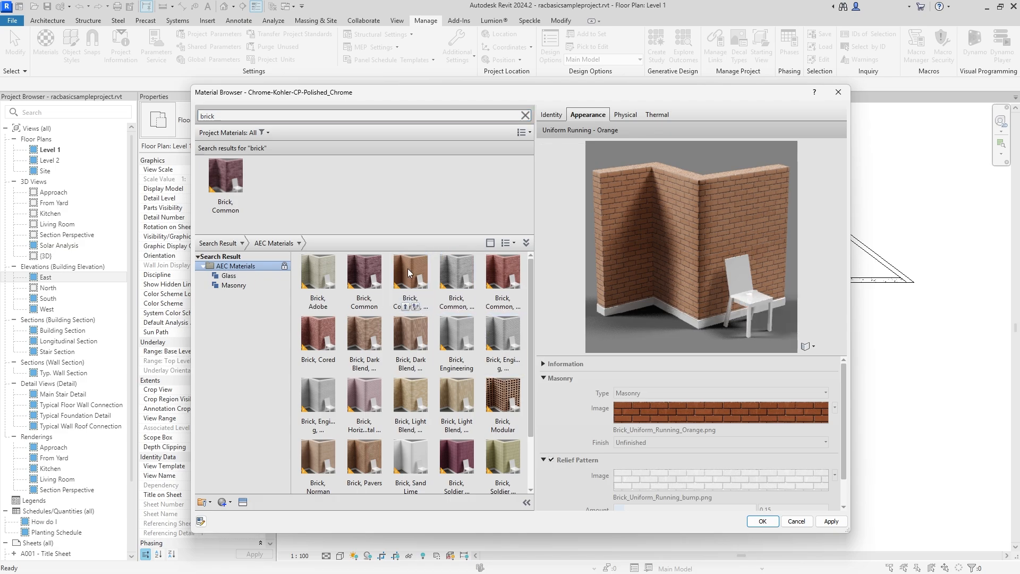
left_click(407, 307)
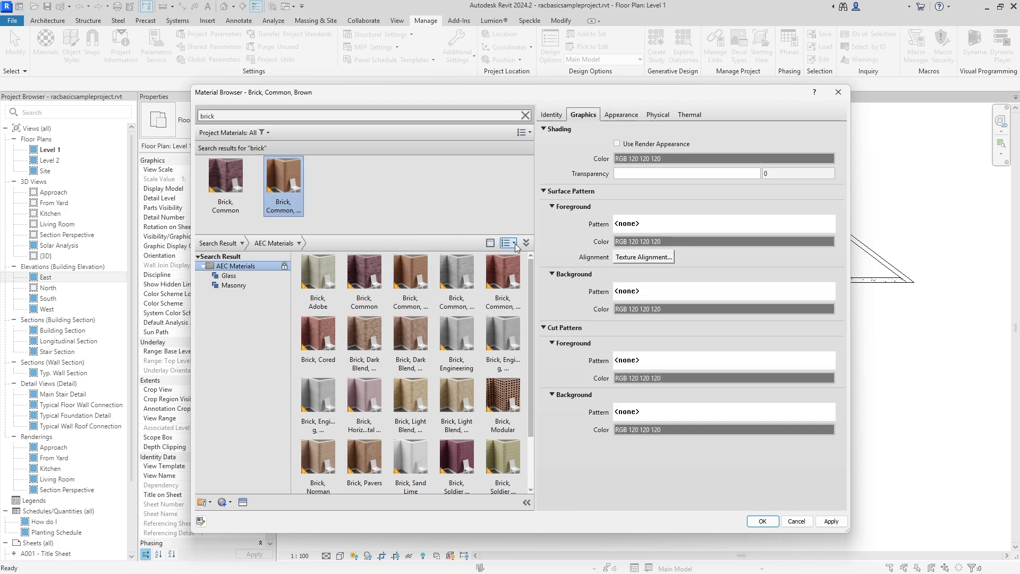
left_click(527, 243)
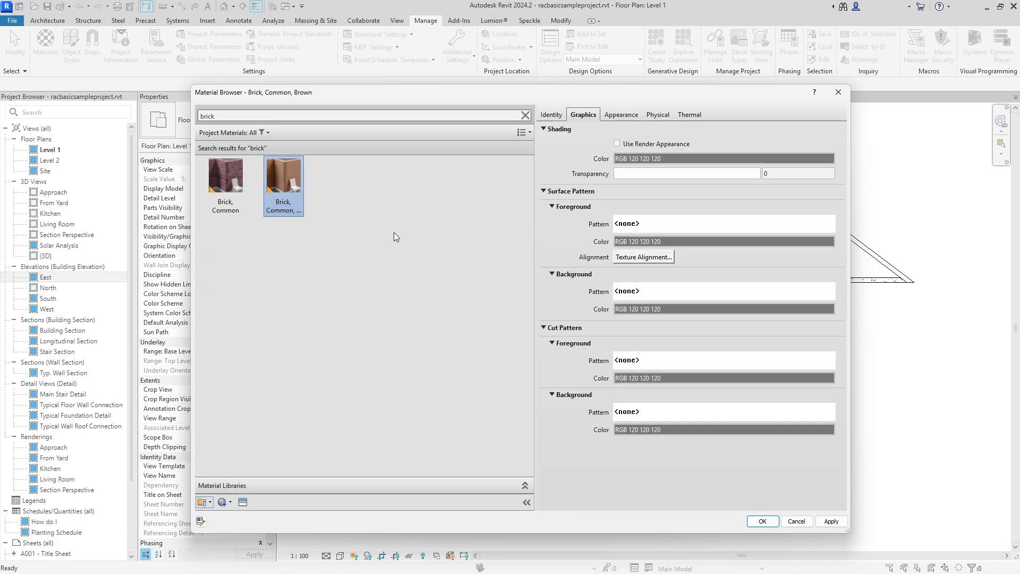
Duplicate the Brick, Common, Brown project material together with its assets
right_click(281, 182)
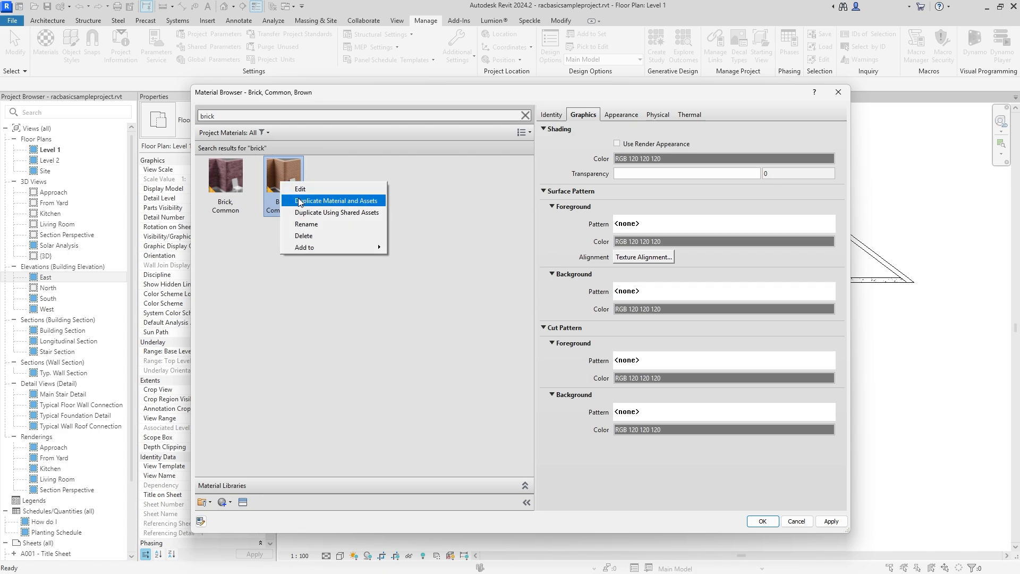
left_click(403, 198)
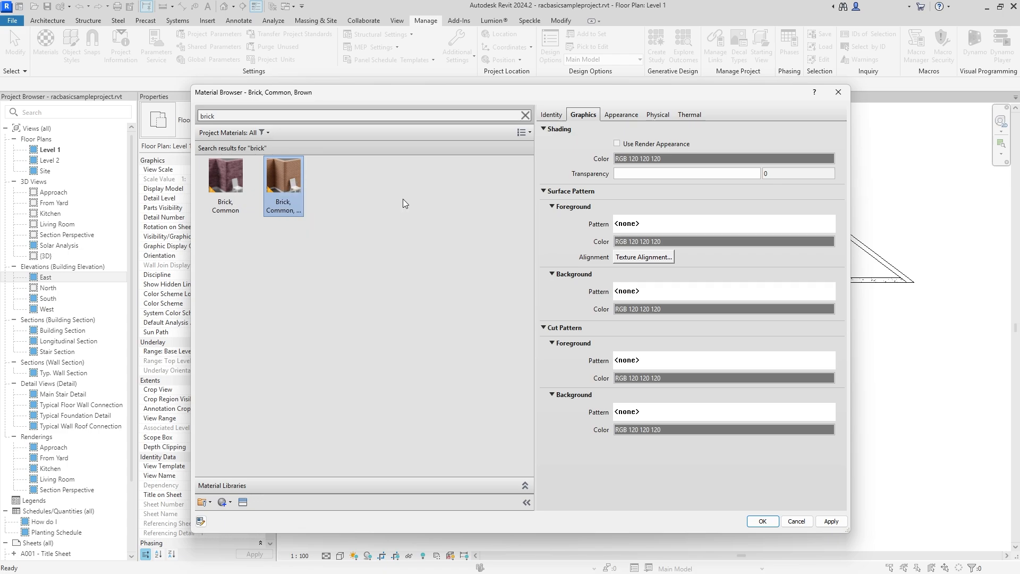
left_click(231, 502)
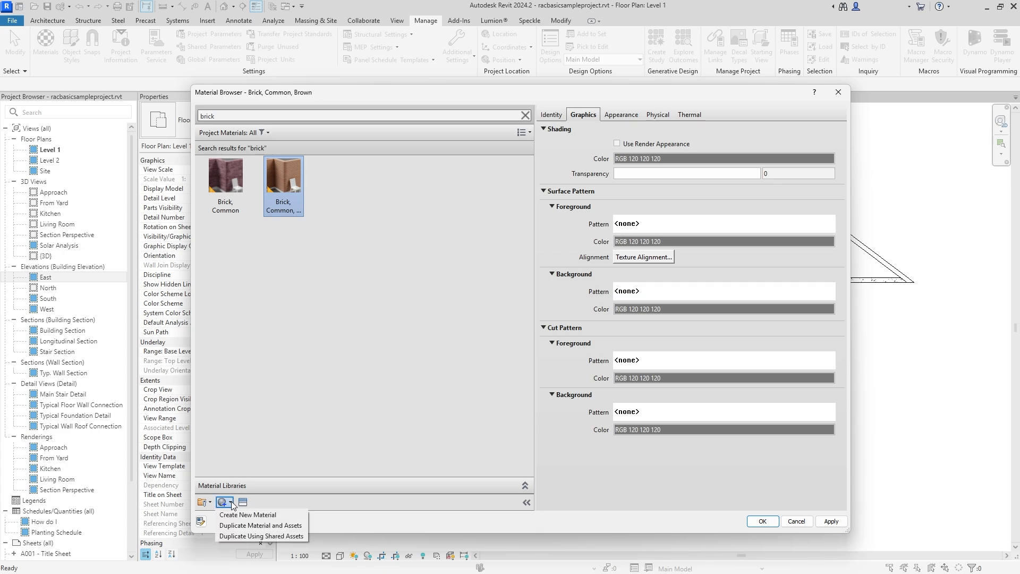
left_click(230, 525)
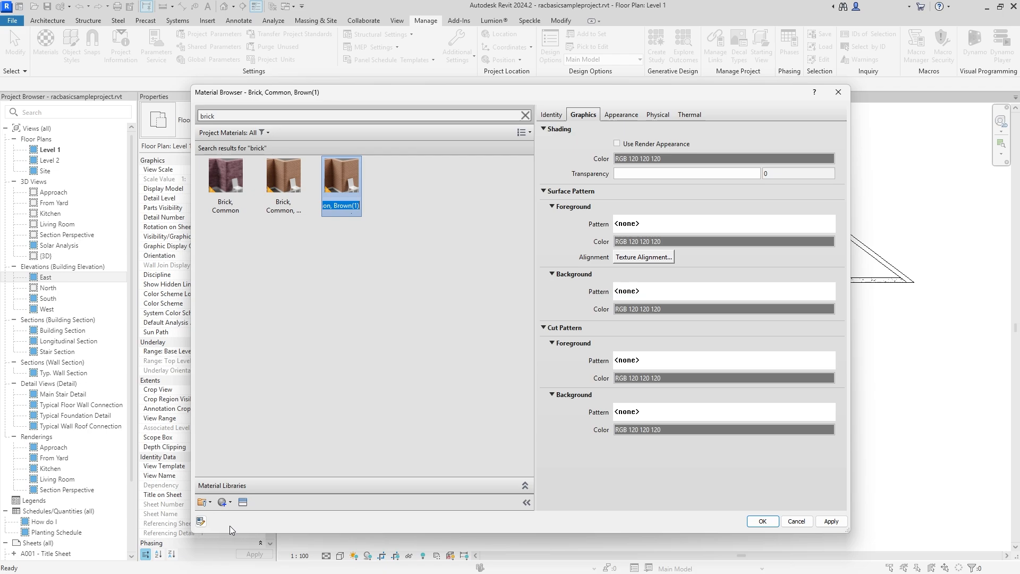
Rename the duplicated material as ".Brick, Common, Brown" and clear the material search
key("End")
key("BackSpace")
key("BackSpace")
key("BackSpace")
key("Home")
type(".")
key("Return")
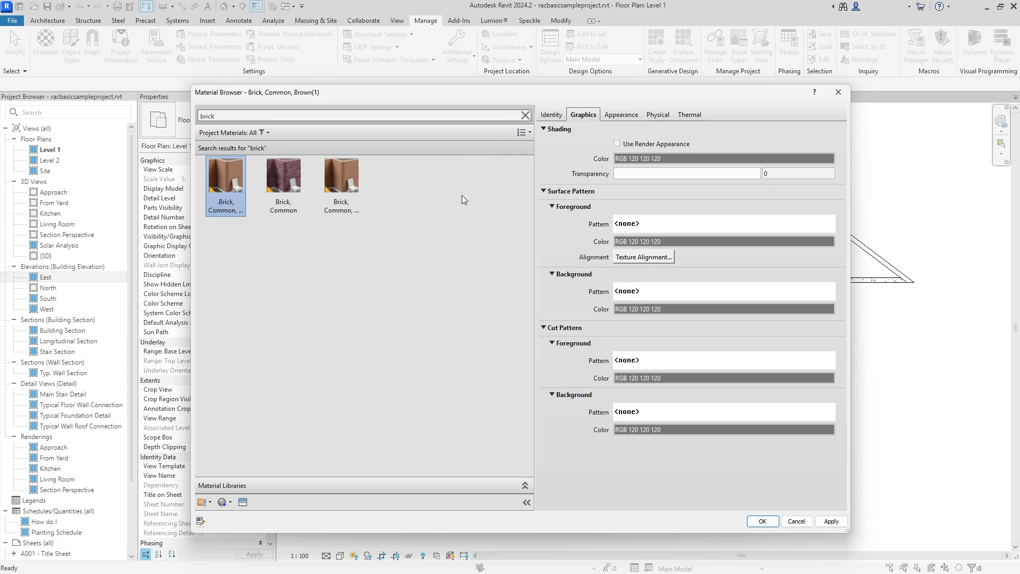
left_click(524, 115)
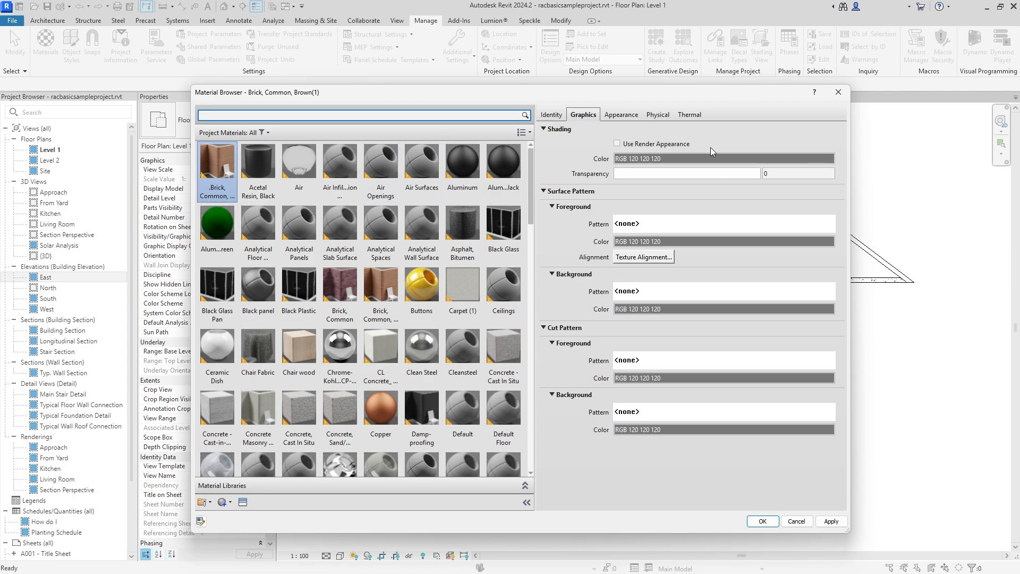
Review the duplicated brick's identity and graphics properties and the information section of its appearance asset
left_click(553, 115)
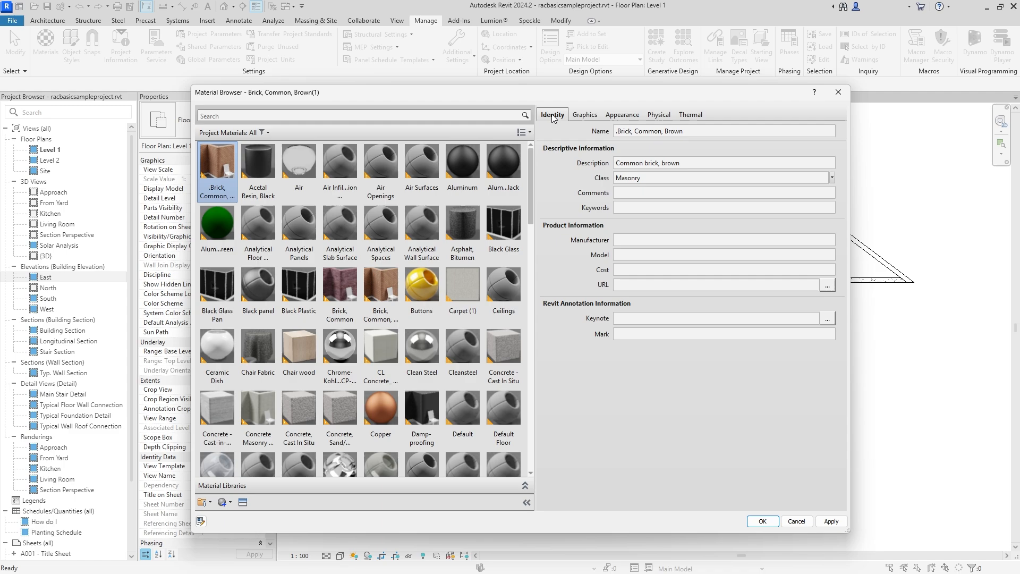
left_click(687, 134)
left_click(584, 119)
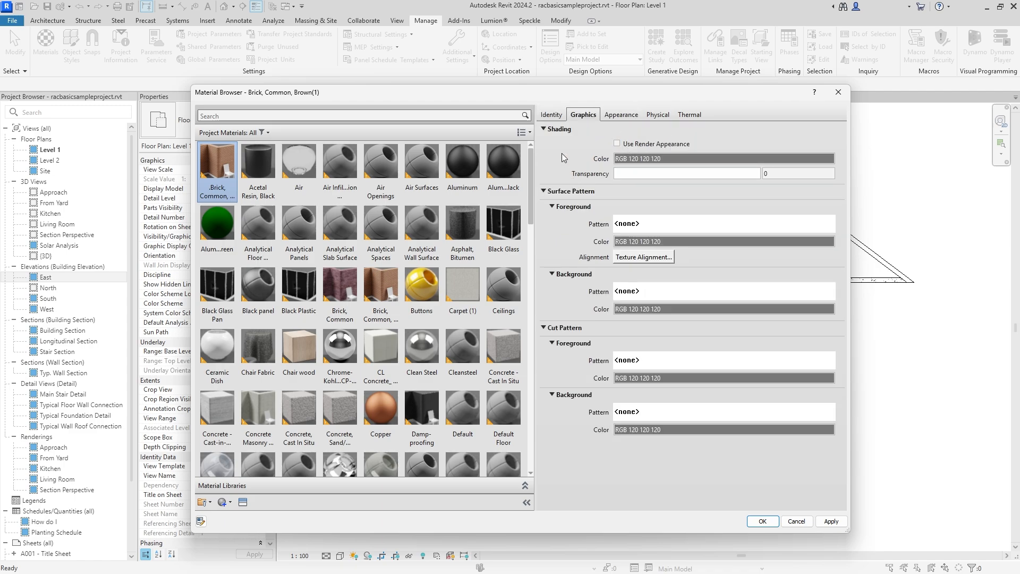
mouse_move(616, 91)
left_mouse_down()
mouse_move(641, 234)
mouse_move(458, 293)
mouse_move(743, 149)
mouse_move(603, 81)
left_mouse_up()
left_click(593, 101)
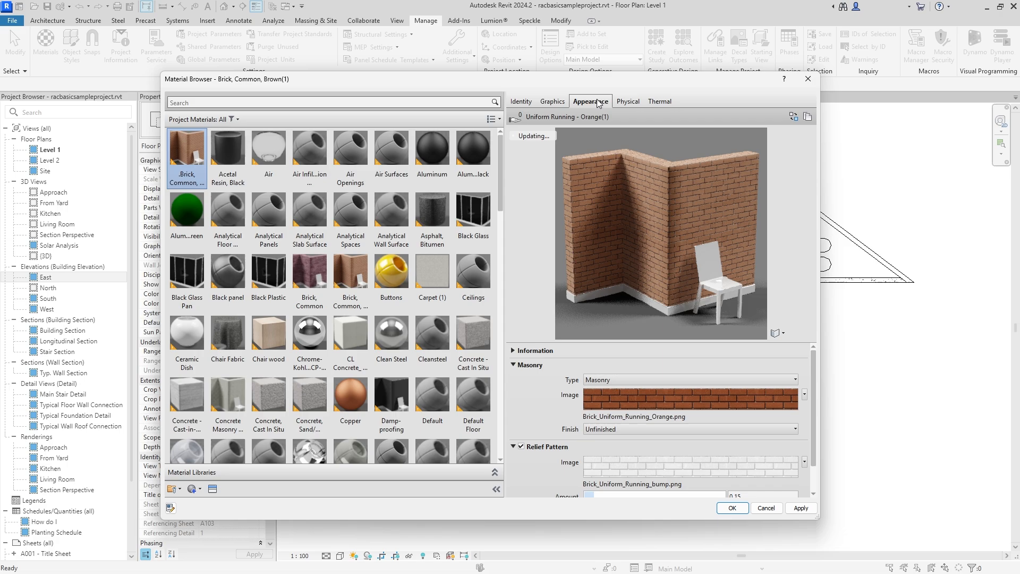
left_click(513, 351)
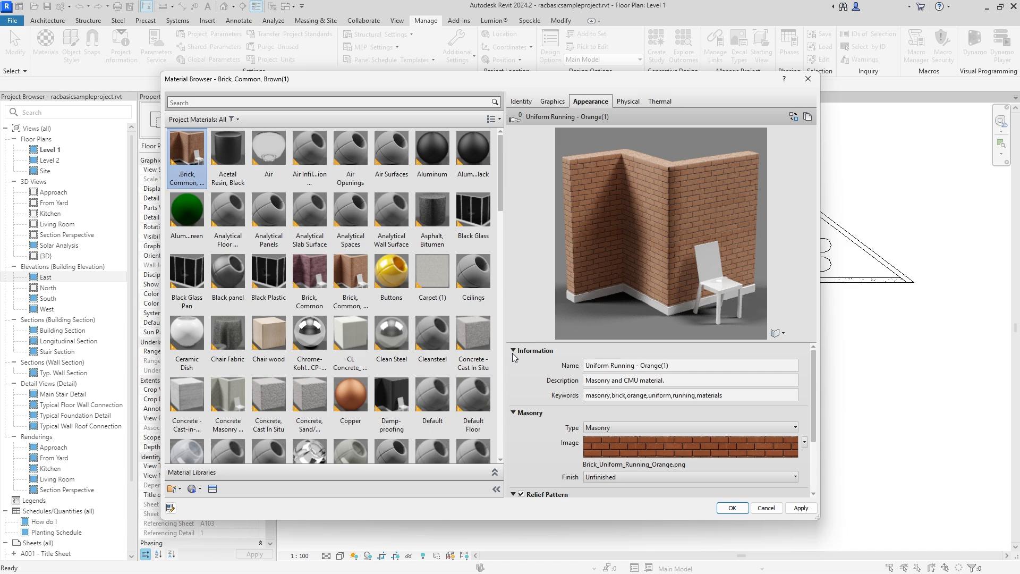
left_click(513, 353)
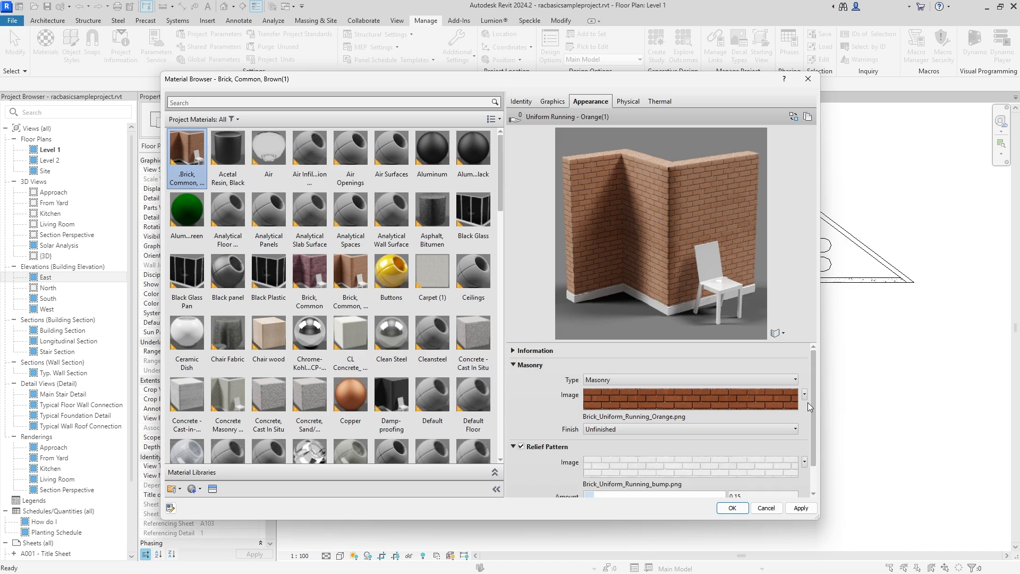
Replace the duplicated brick's masonry image with Terracotta_Tiles_004_basecolor.jpg from the drive-download folder in Downloads
left_click(636, 416)
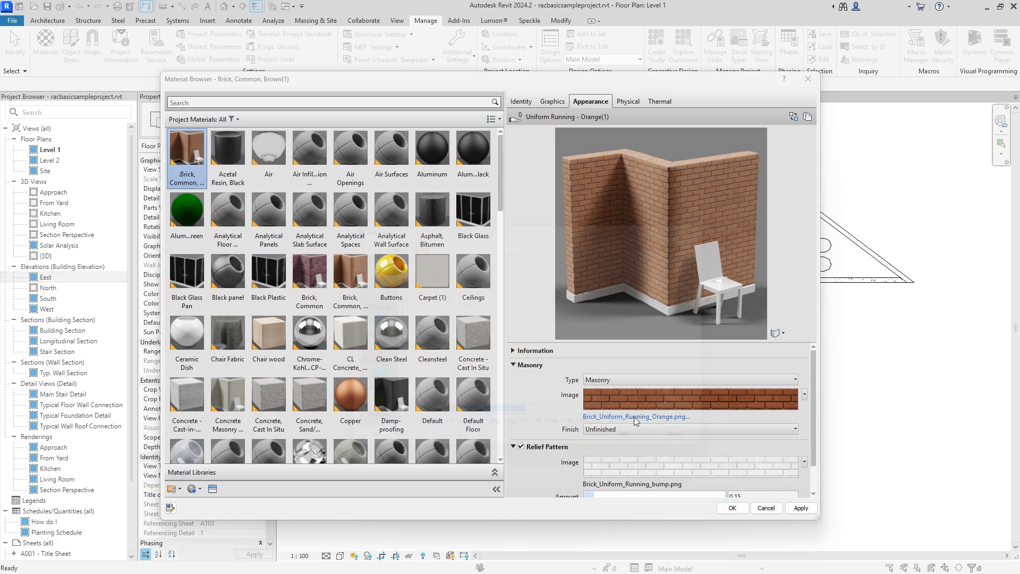
left_click_drag(550, 219, 532, 179)
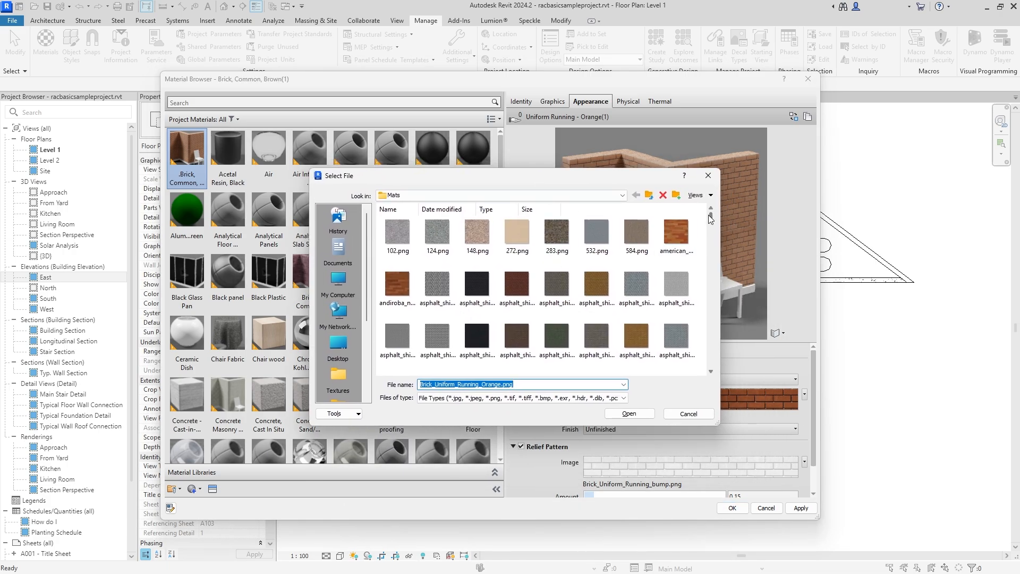
mouse_move(710, 215)
left_mouse_down()
mouse_move(709, 274)
mouse_move(714, 212)
left_mouse_up()
left_click(340, 347)
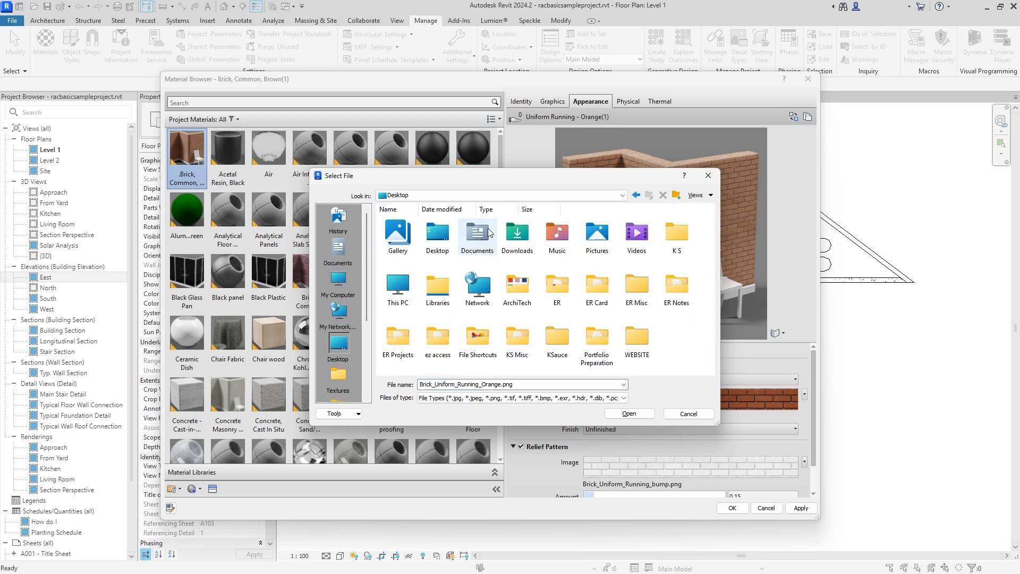
double_click(518, 232)
double_click(398, 244)
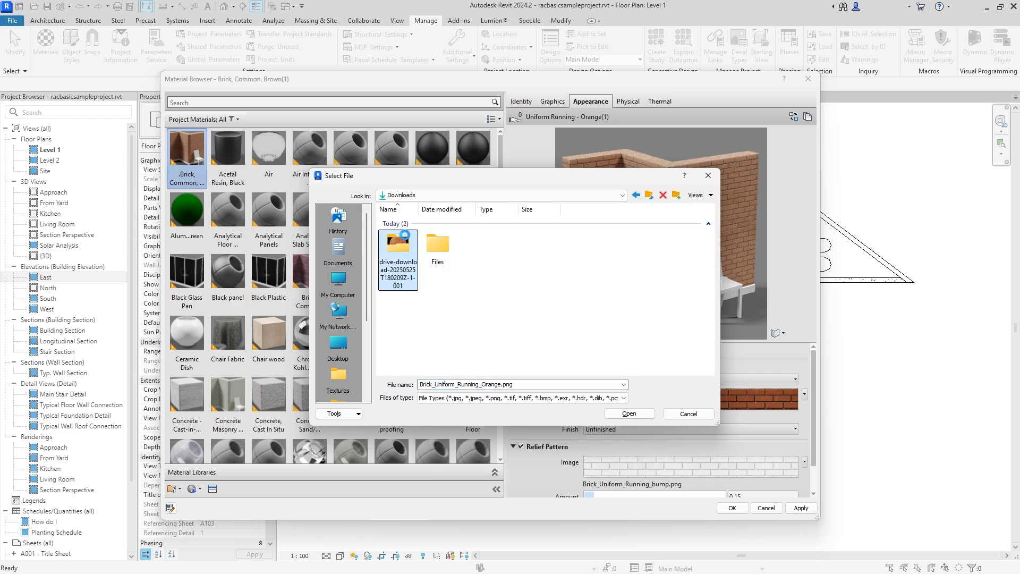
left_click(439, 241)
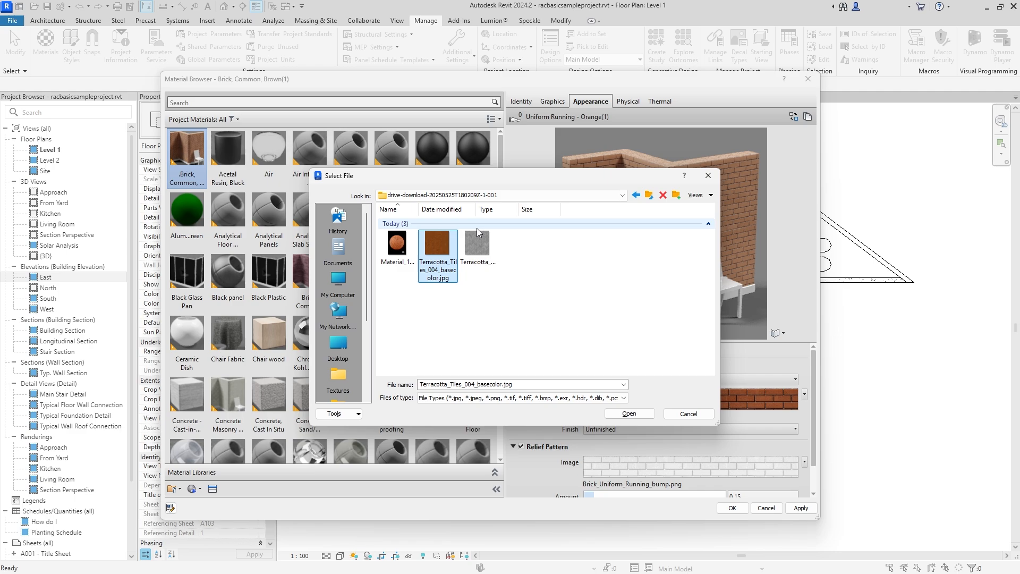
left_click(626, 413)
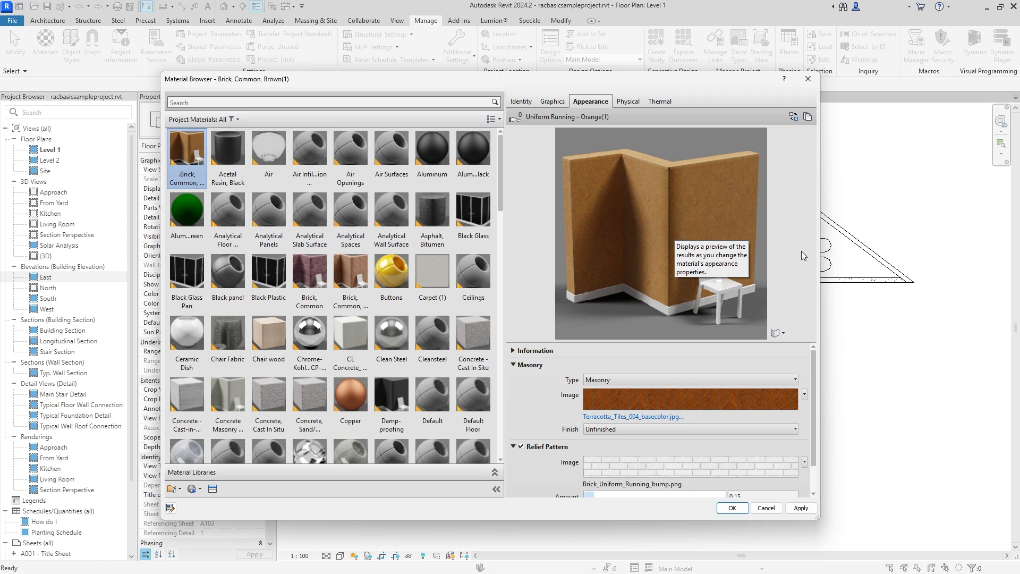
Edit the terracotta masonry image's texture and set its rotation to 90°
left_click(804, 394)
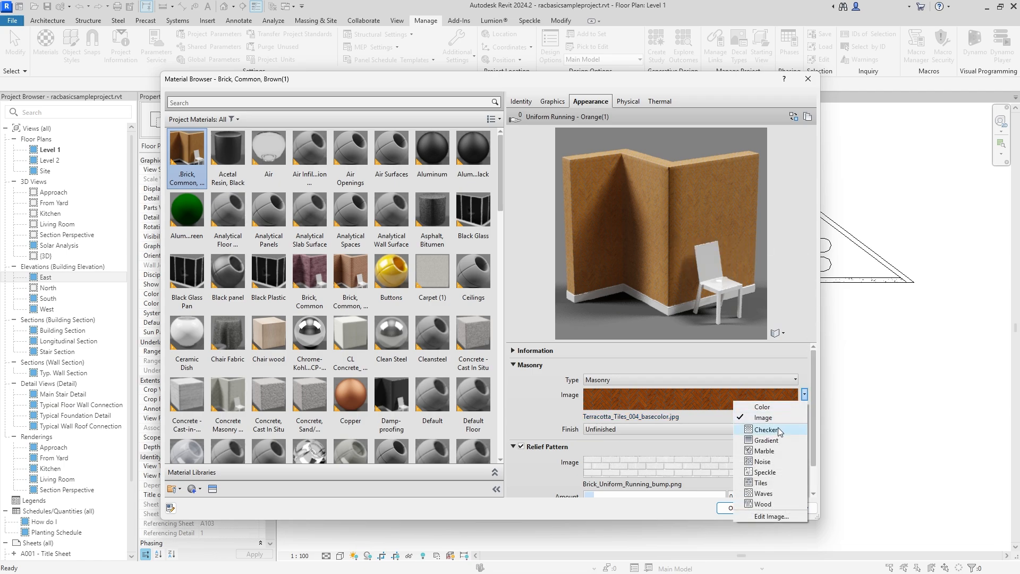
left_click(771, 516)
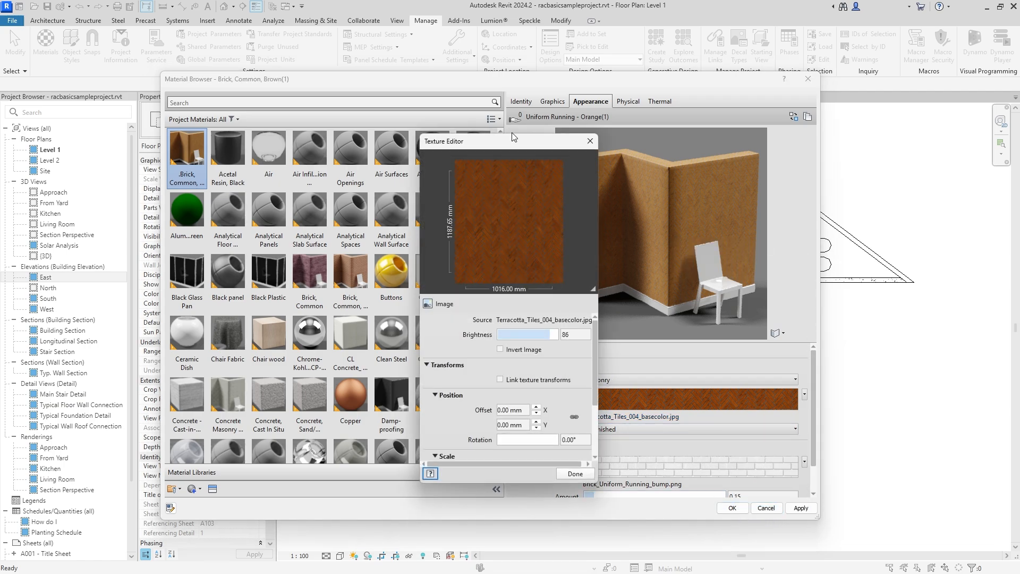
left_click_drag(511, 140, 507, 131)
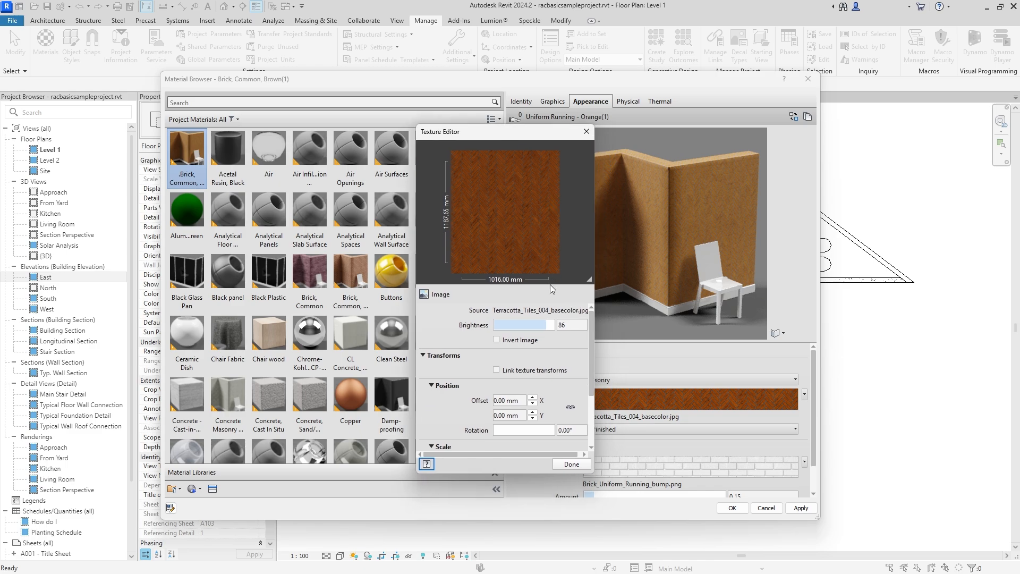
left_click(543, 324)
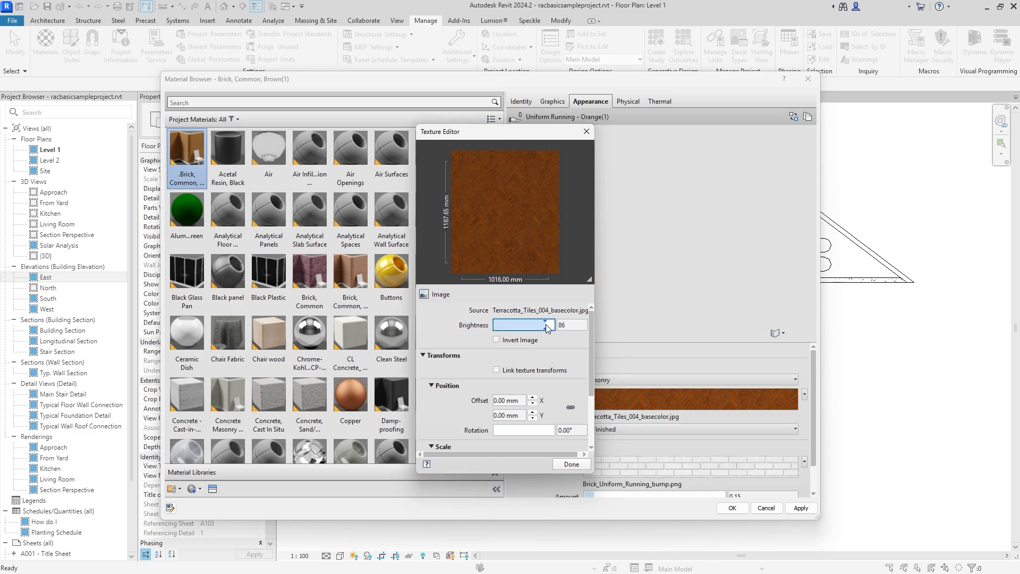
left_click_drag(546, 324, 588, 363)
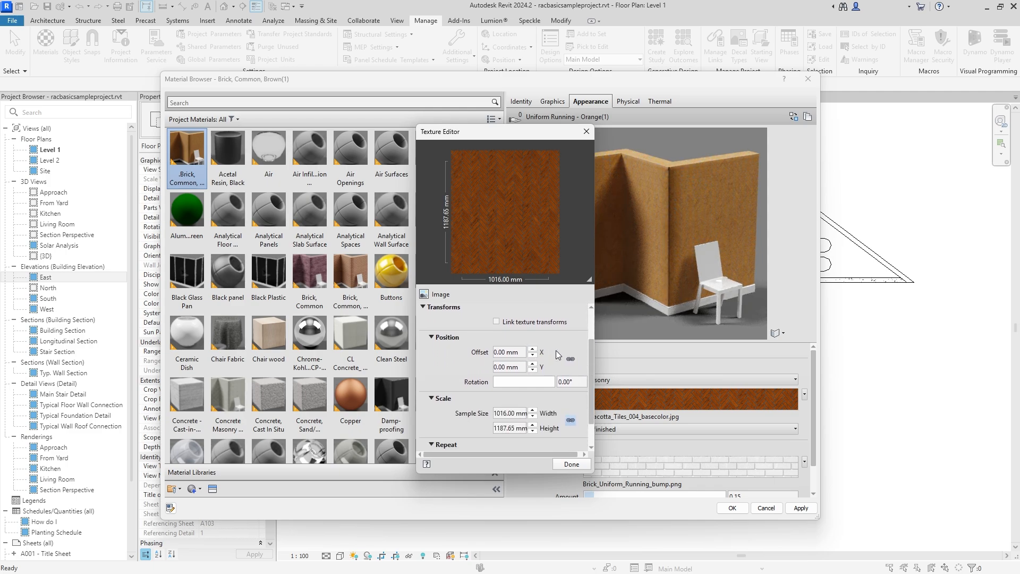
left_click_drag(591, 356, 591, 370)
left_click(573, 356)
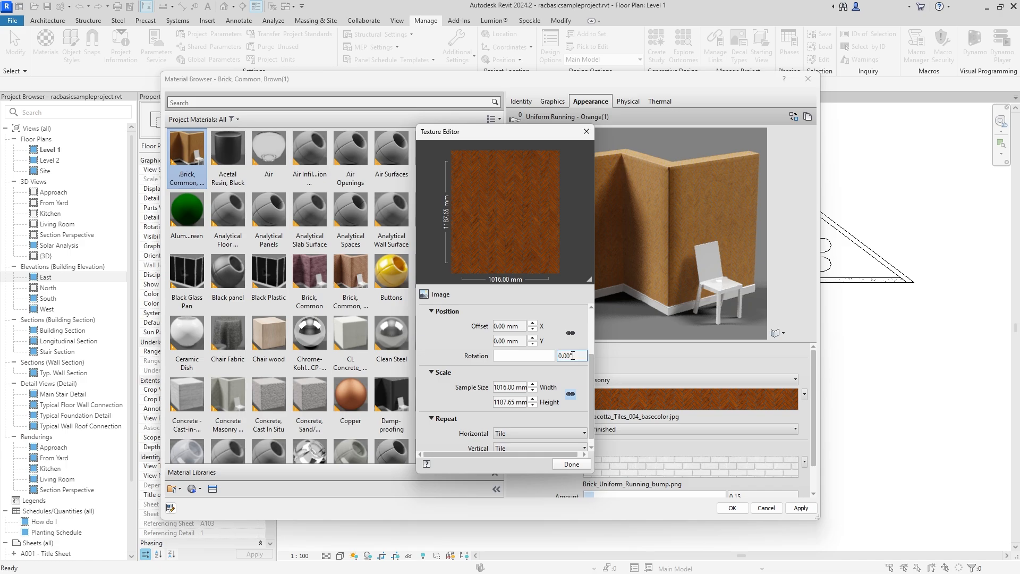
type("90")
key("Tab")
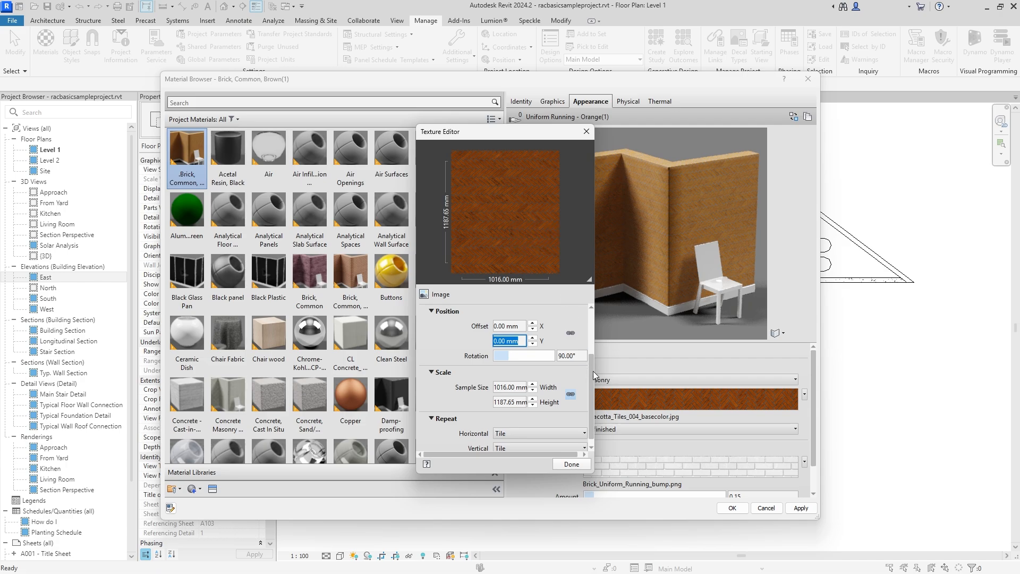
scroll(594, 375, "down", 1)
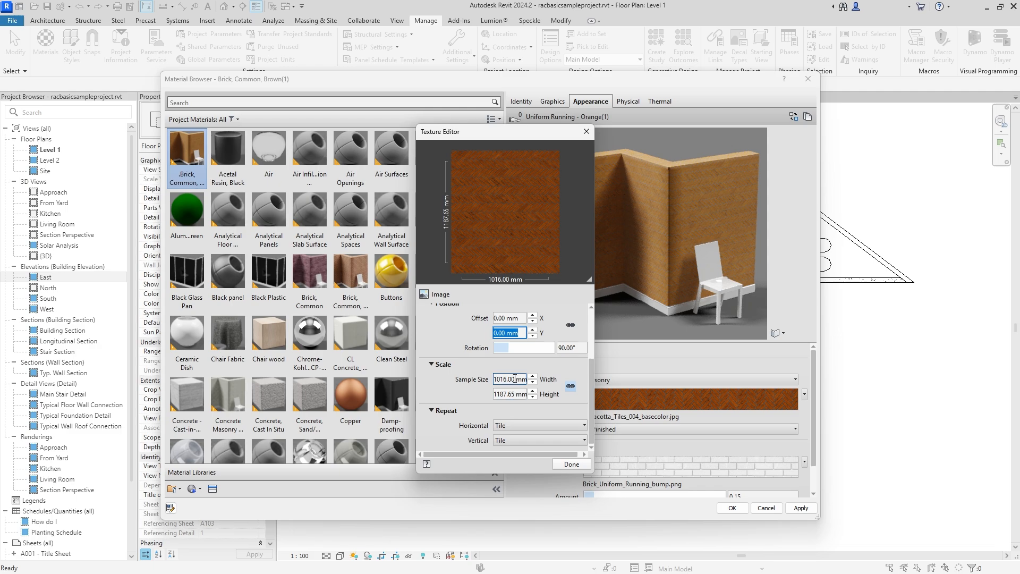
Unlink the terracotta texture's sample size, set its width to 1187.65 mm, and link width and height again
left_click(571, 387)
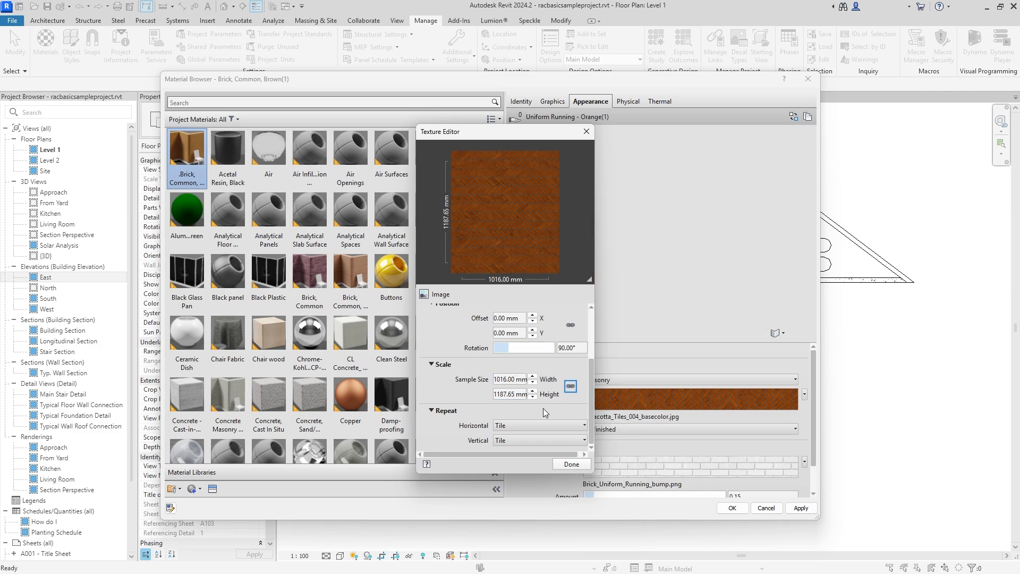
left_click(508, 379)
type("1187.65 mm")
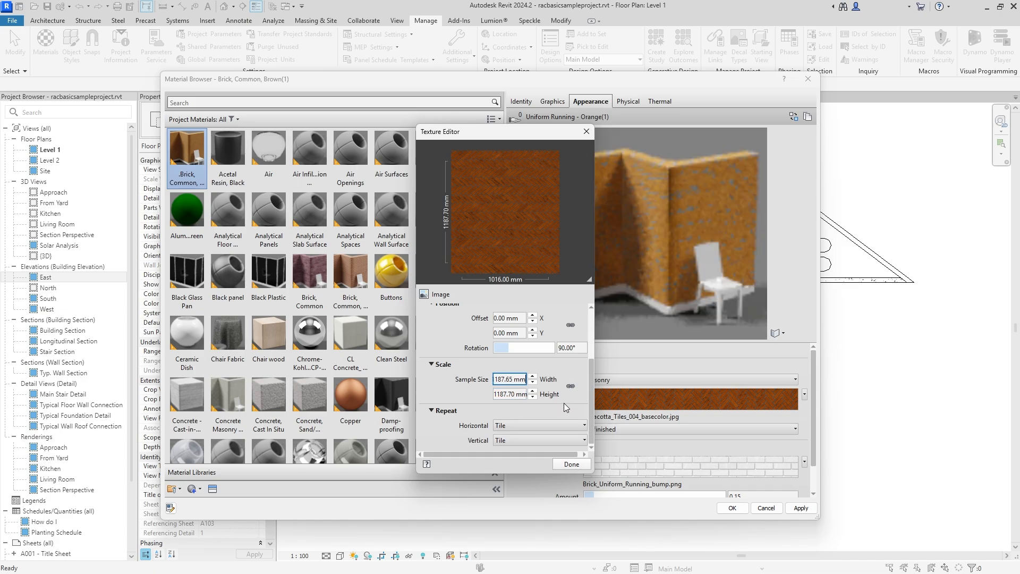
left_click(569, 388)
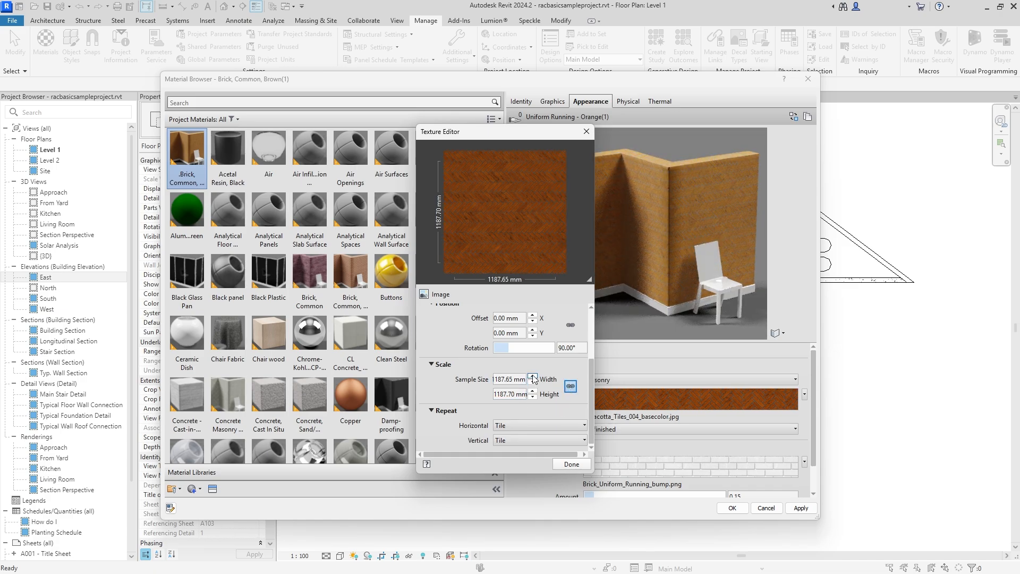
Try a linked sample size of 2000 mm for the terracotta texture
left_click(508, 379)
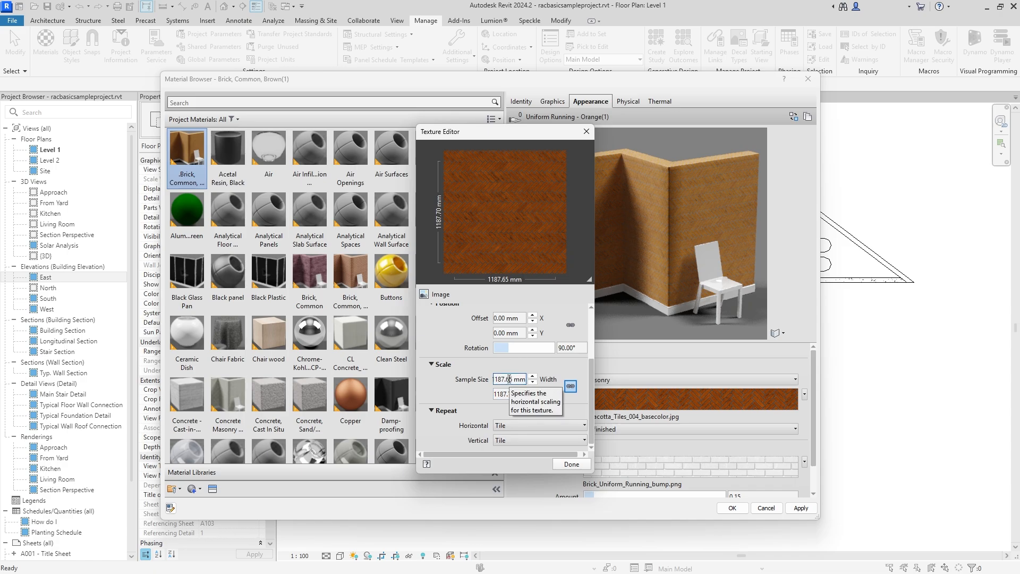
double_click(509, 378)
type("2000")
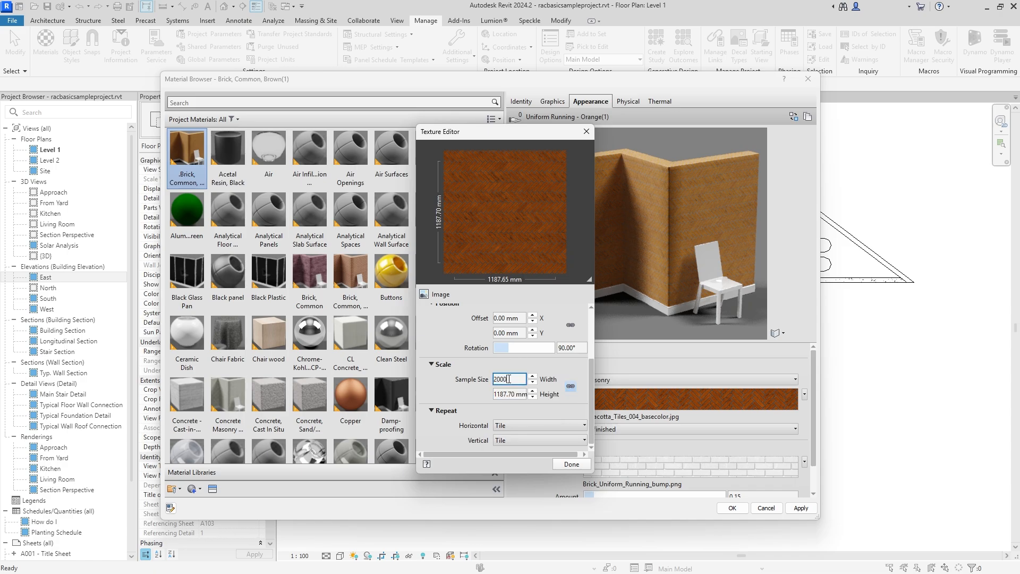
key("Return")
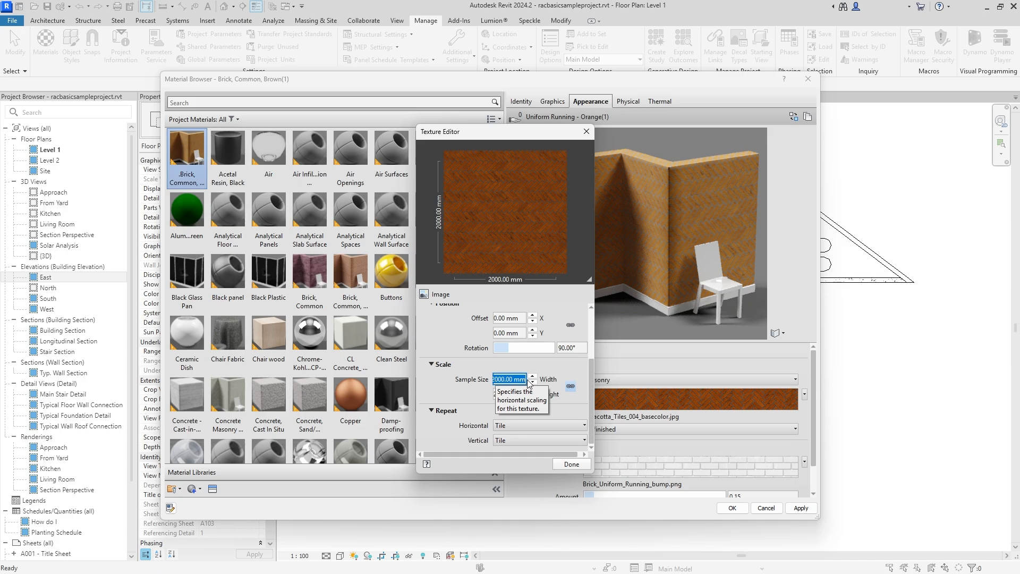
Set the terracotta texture's linked sample size to 1500 mm, keep the horizontal repeat on Tile, and finish the texture edit
type("1500")
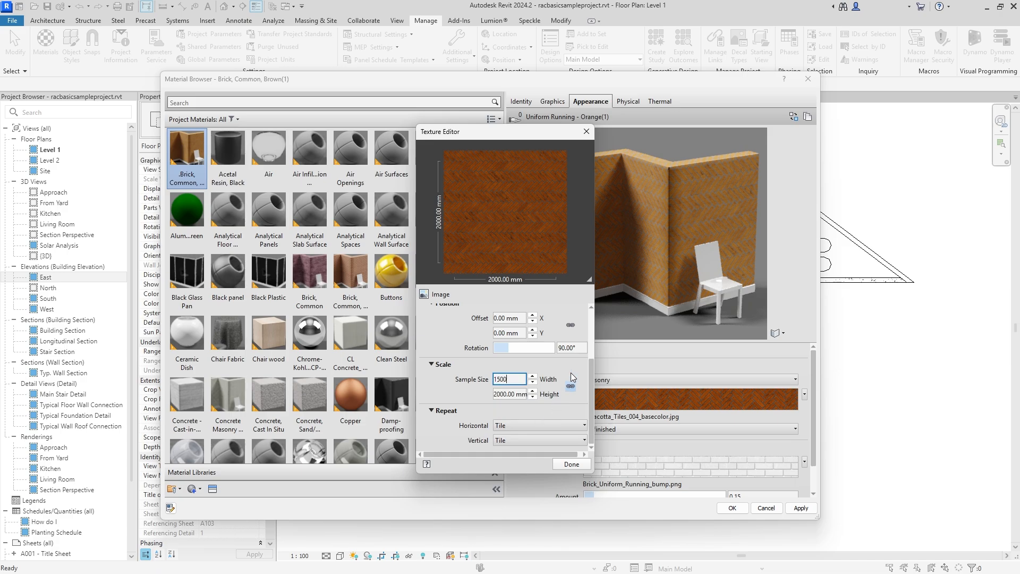
key("Return")
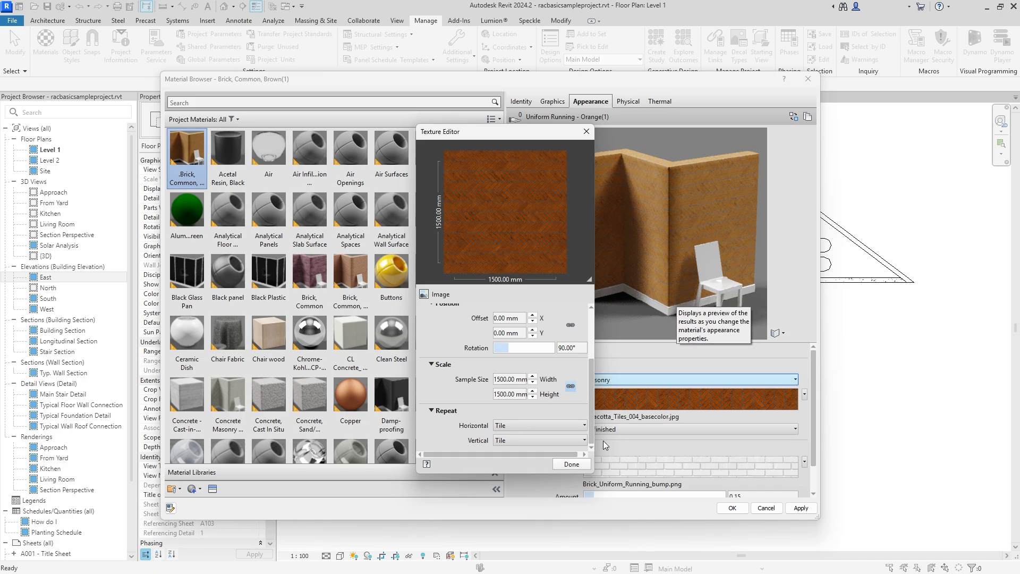
left_click(523, 426)
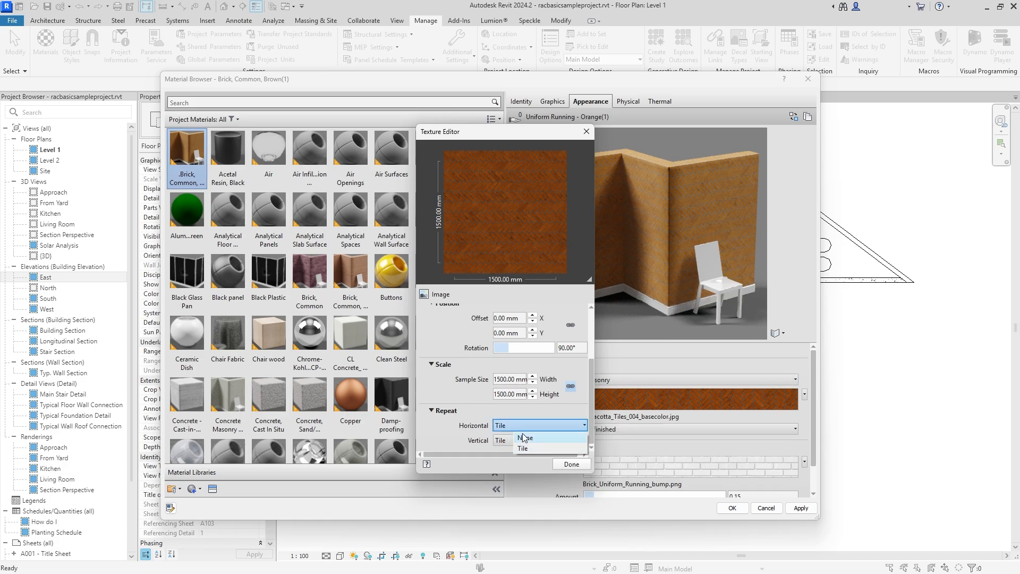
left_click(523, 447)
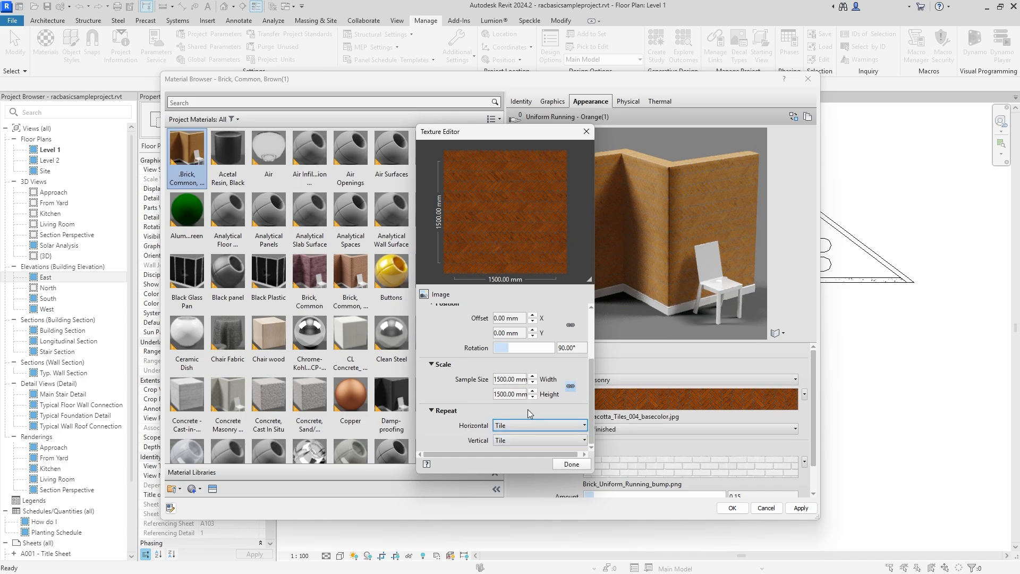
left_click(571, 463)
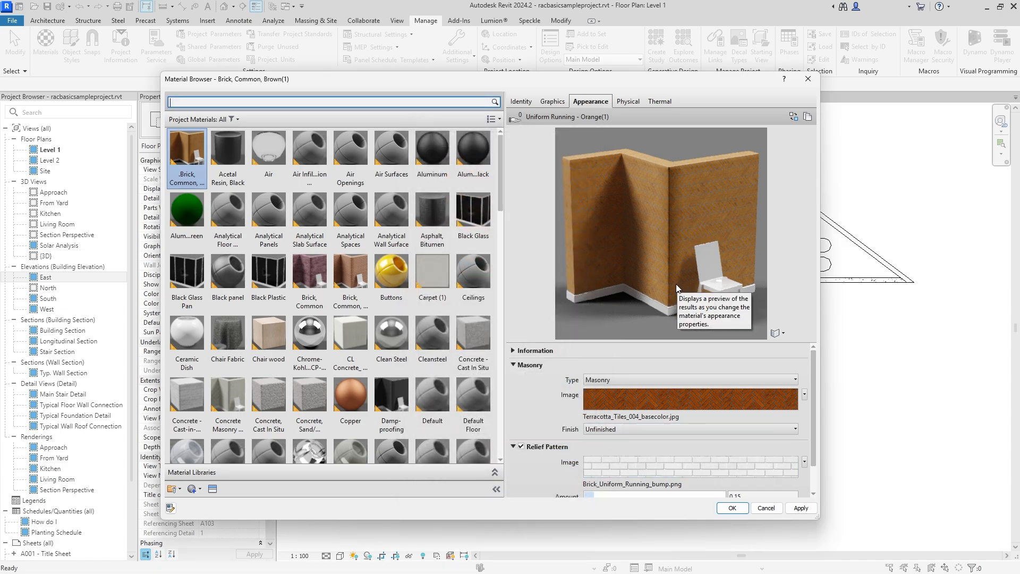
Try the Glossy finish on the masonry appearance and set the finish back to Unfinished
left_click(662, 428)
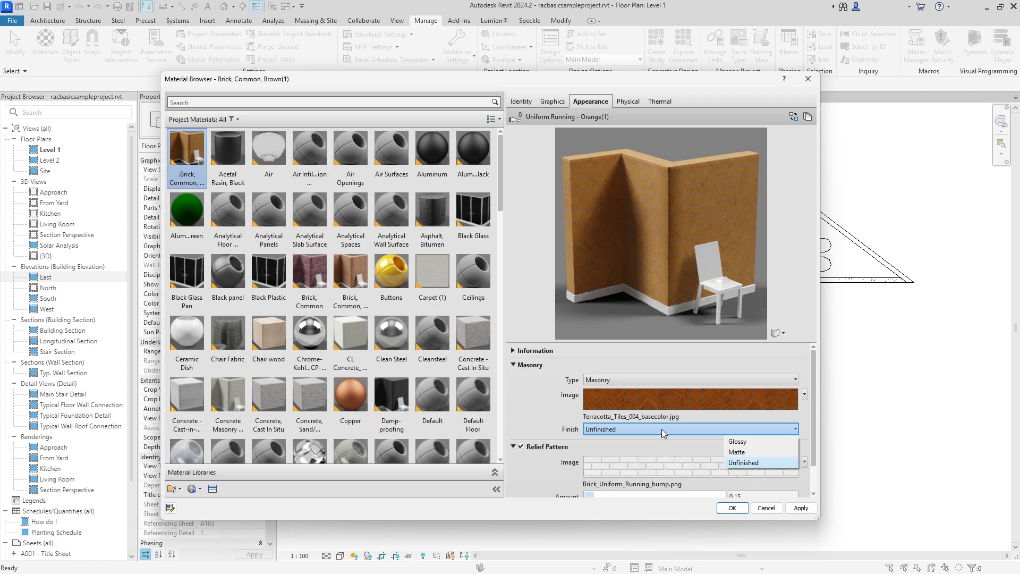
left_click(738, 441)
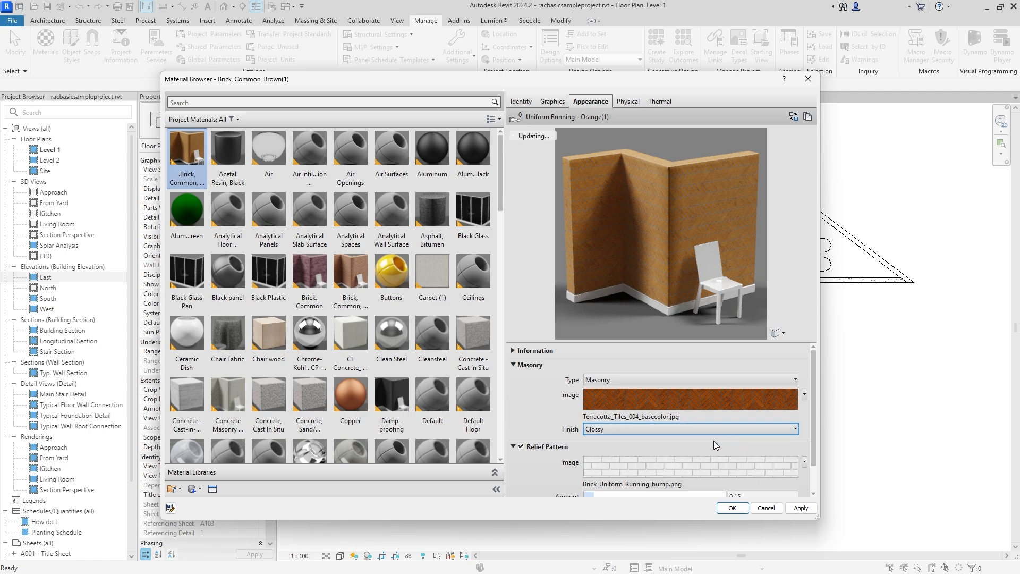
left_click(662, 427)
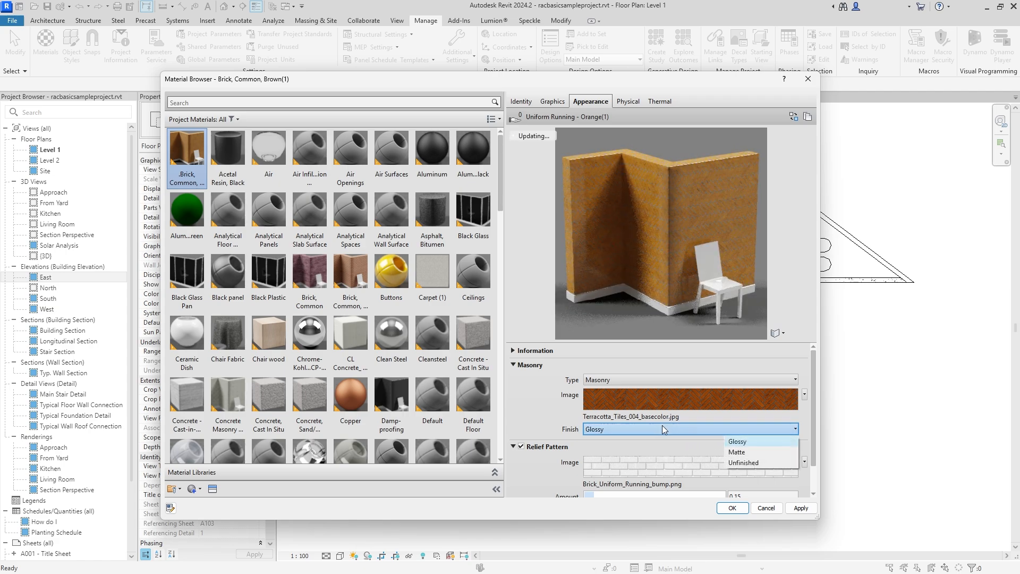
left_click(739, 462)
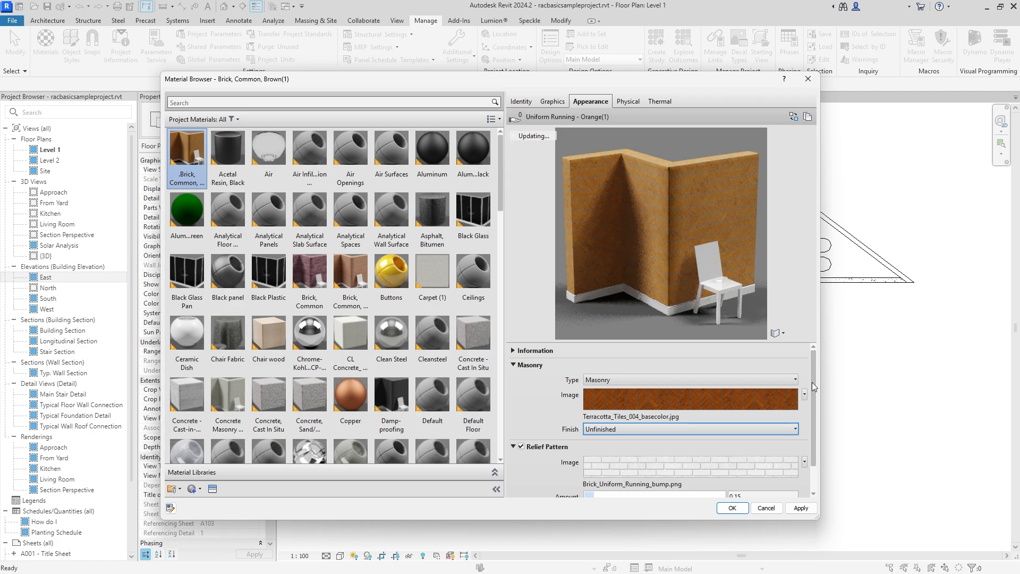
Switch the masonry's relief pattern off and back on to compare its effect in the preview
scroll(813, 386, "down", 2)
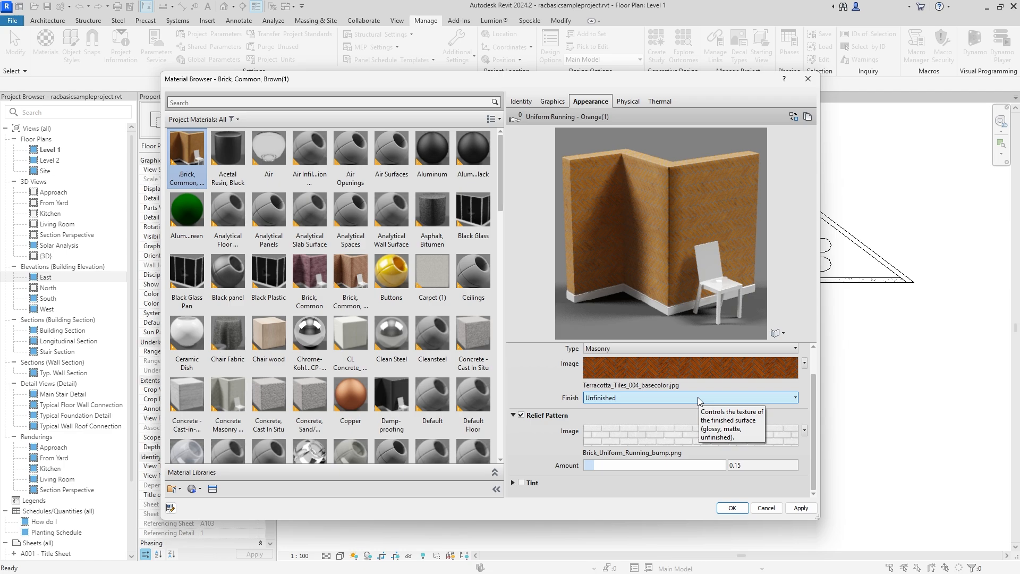
left_click(521, 415)
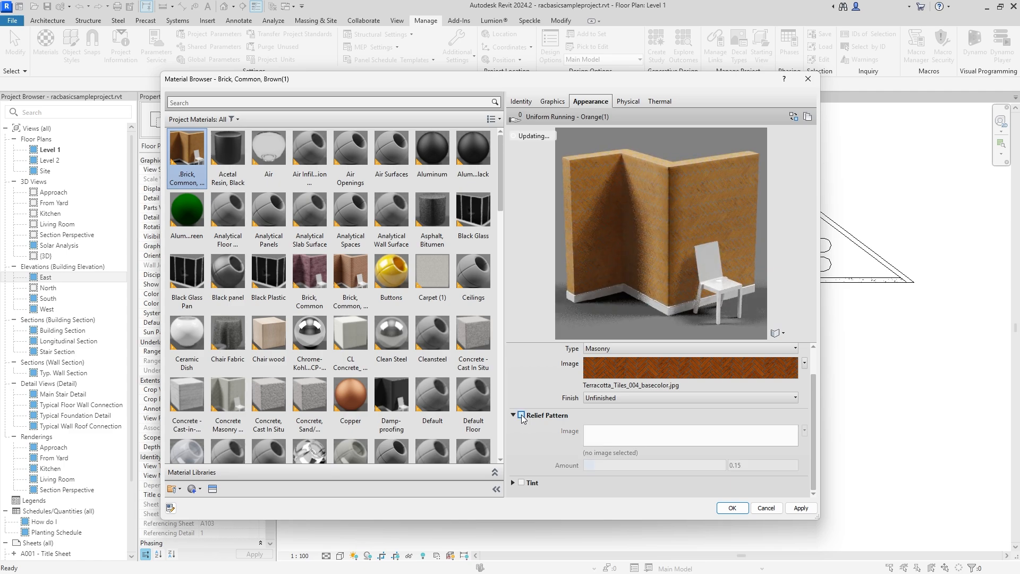
left_click(521, 415)
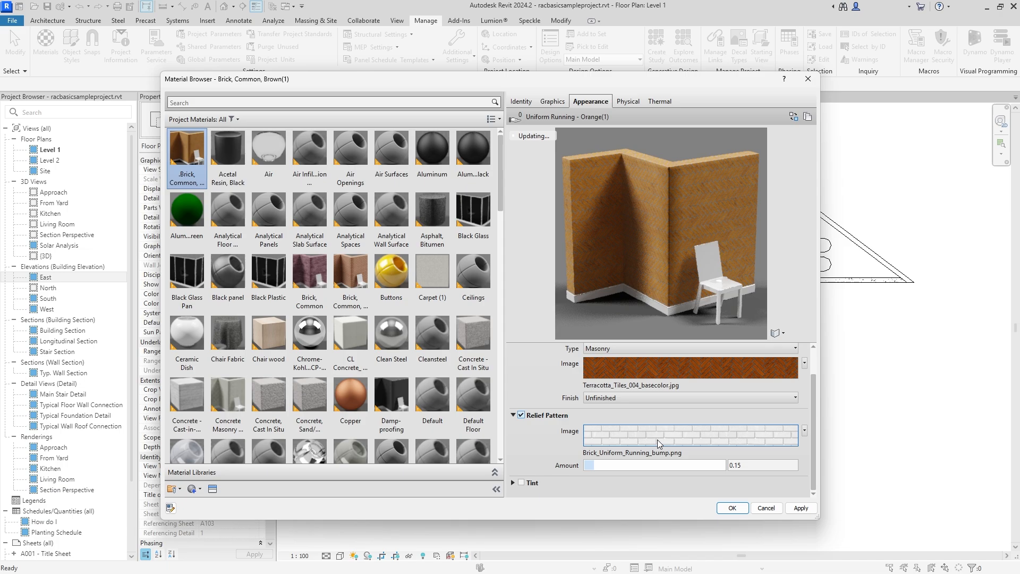
Replace the relief pattern image with Terracotta_Tiles_004_height.png from the drive-download folder in Downloads
left_click(634, 454)
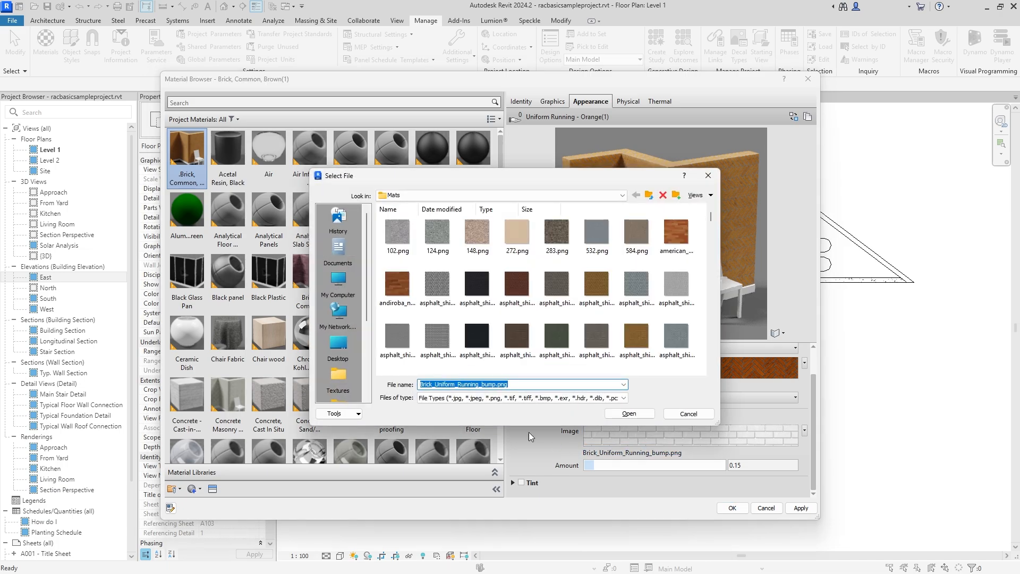
left_click(339, 343)
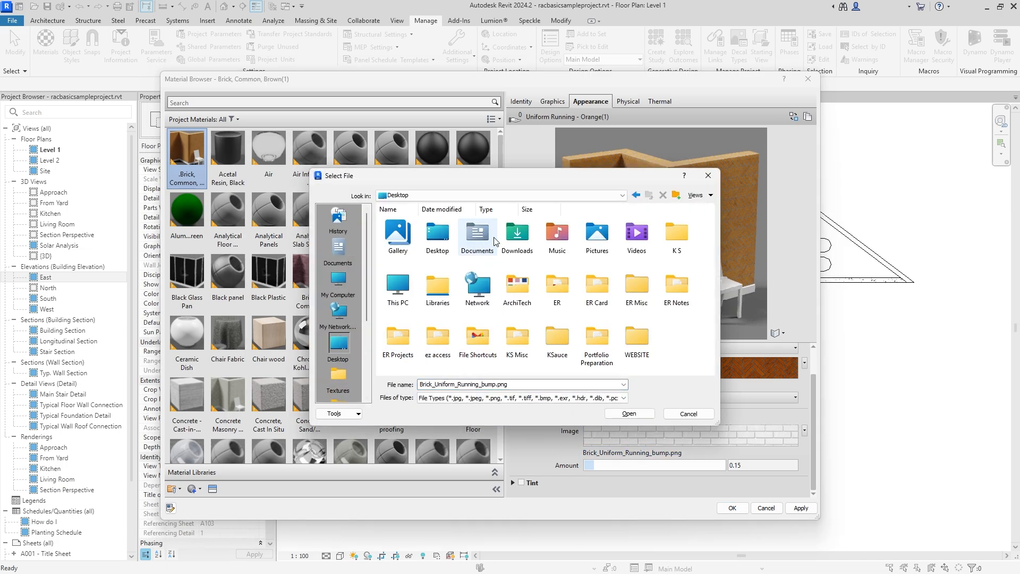
double_click(526, 236)
double_click(399, 245)
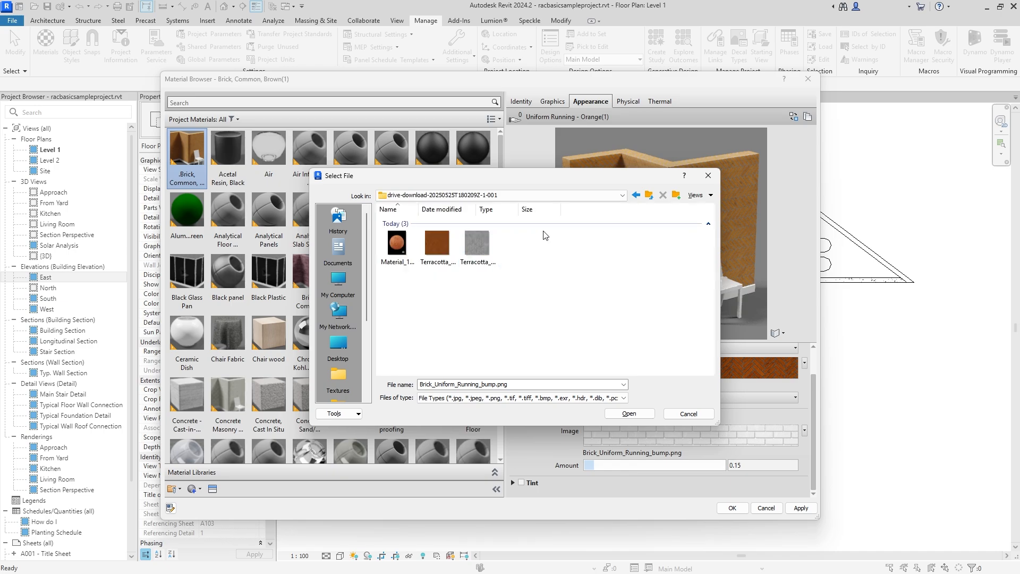
left_click(481, 247)
left_click(630, 413)
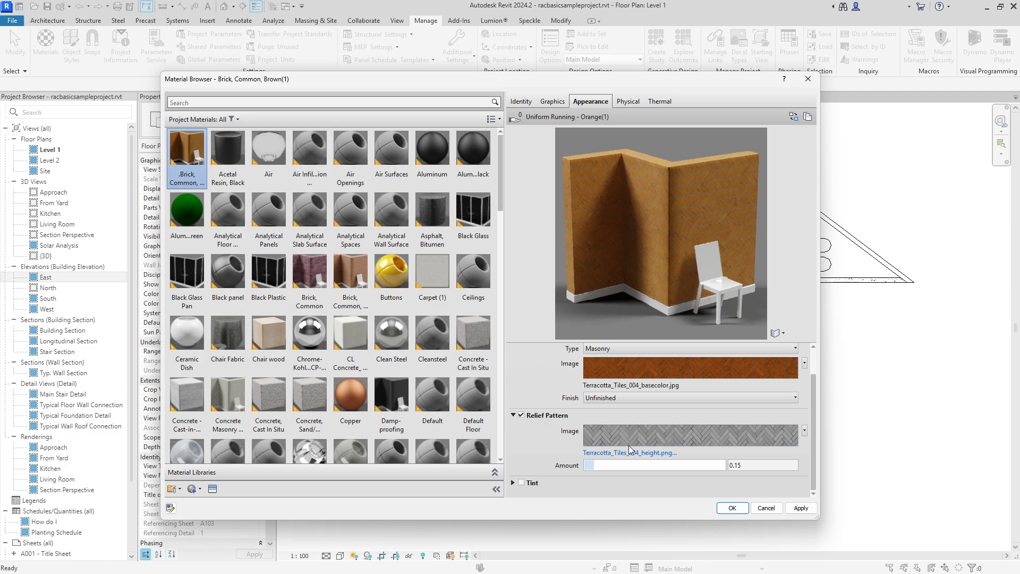
Edit the relief pattern image's texture, setting its brightness to 90 and its rotation to 90°
left_click(803, 430)
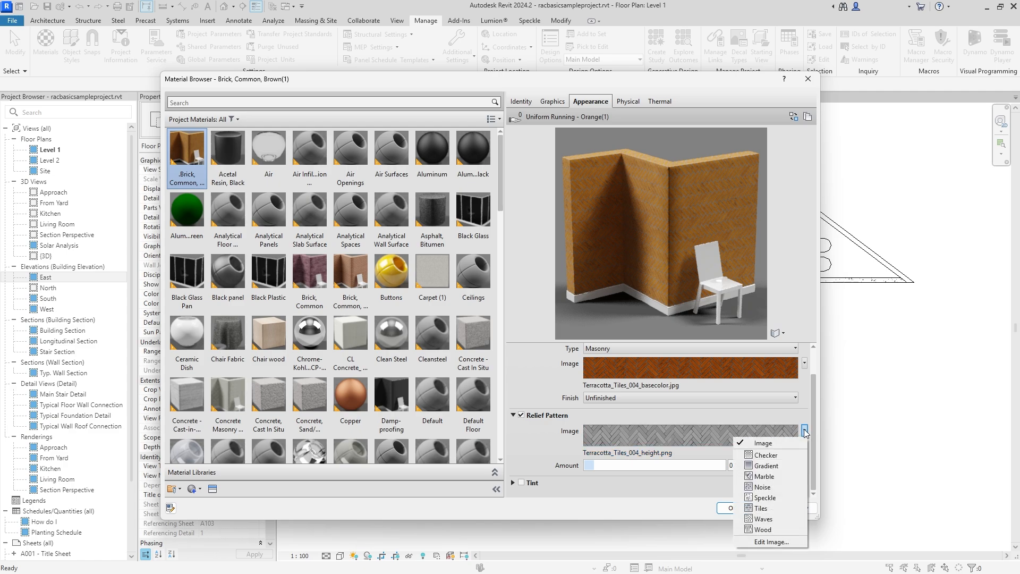
left_click(768, 542)
left_click(548, 328)
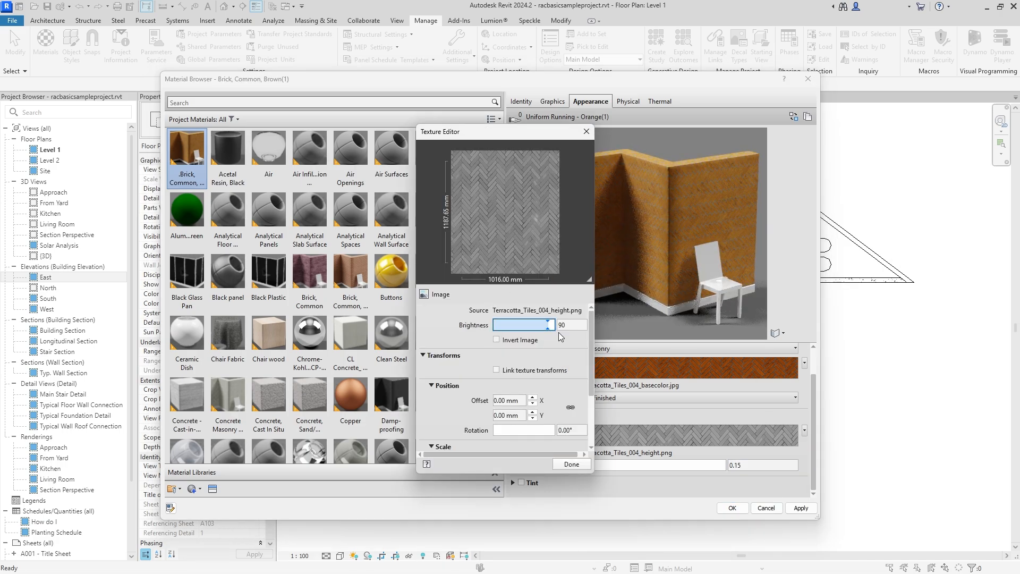
scroll(585, 342, "down", 3)
double_click(571, 376)
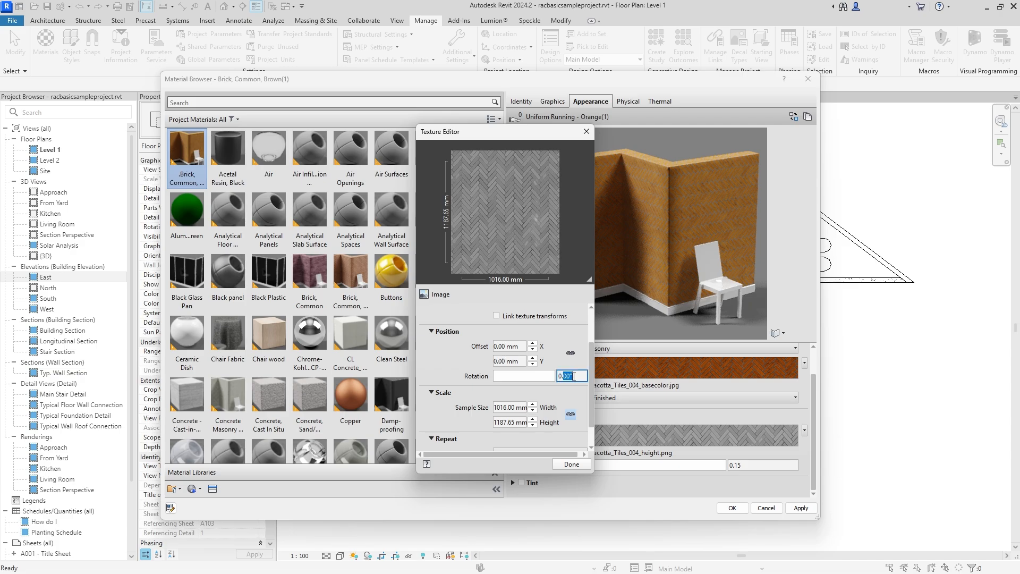
type("90")
left_click(515, 361)
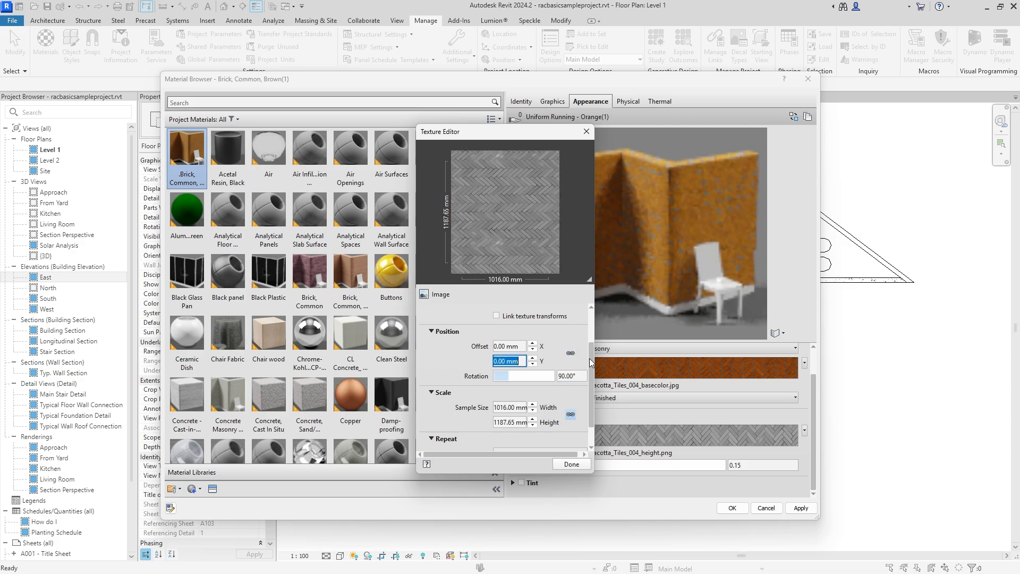
Set the relief texture's sample size to 1500 mm wide and 1500 mm high, and link the two dimensions
left_click_drag(591, 361, 591, 387)
left_click(507, 393)
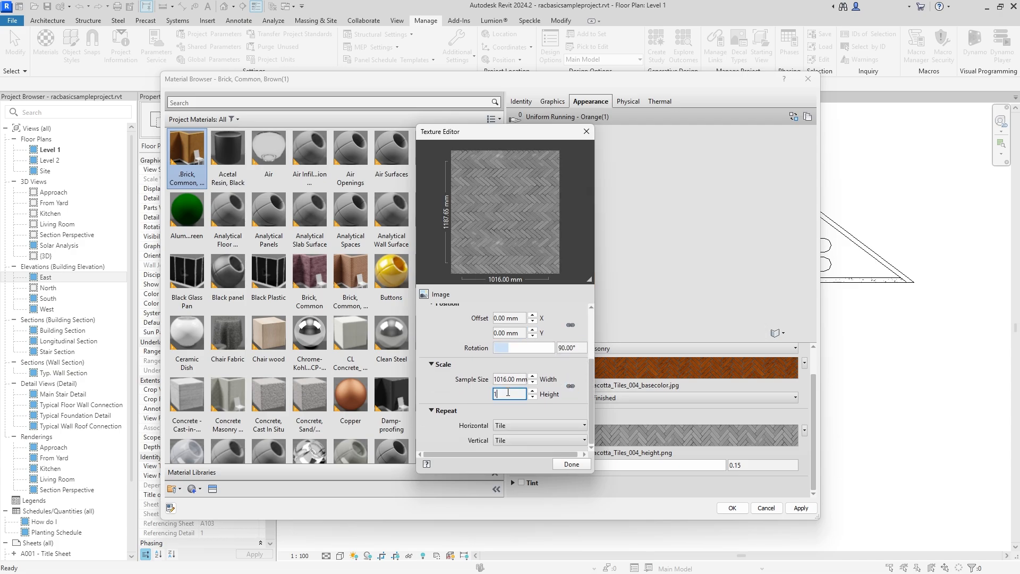
type("1500")
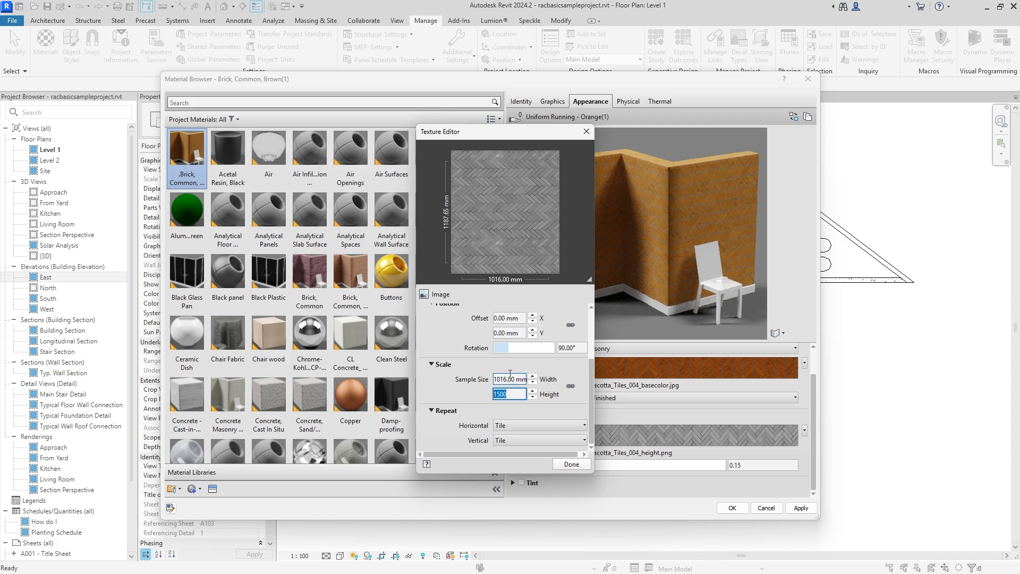
left_click(509, 378)
type("1500")
left_click(570, 386)
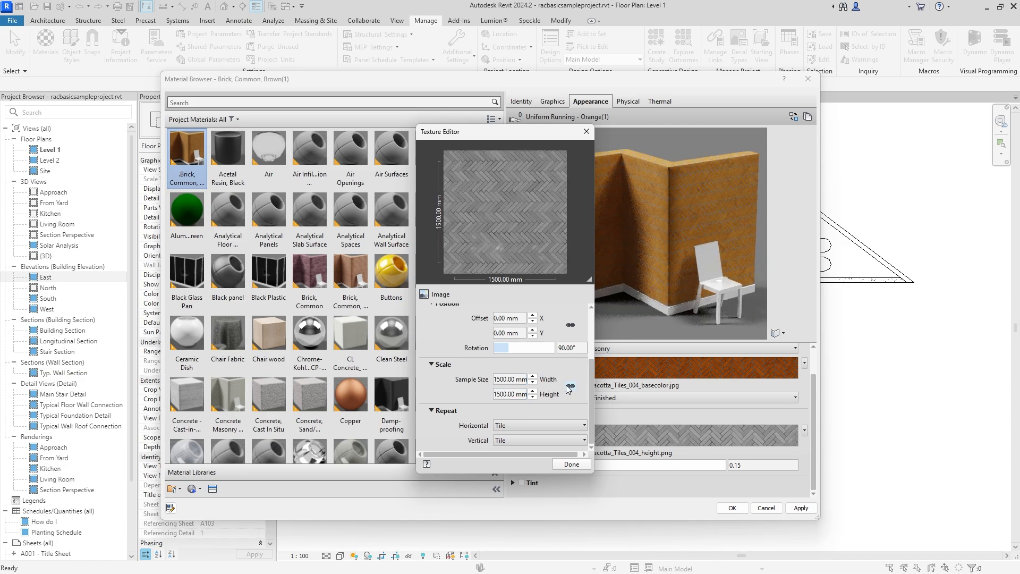
left_click(569, 386)
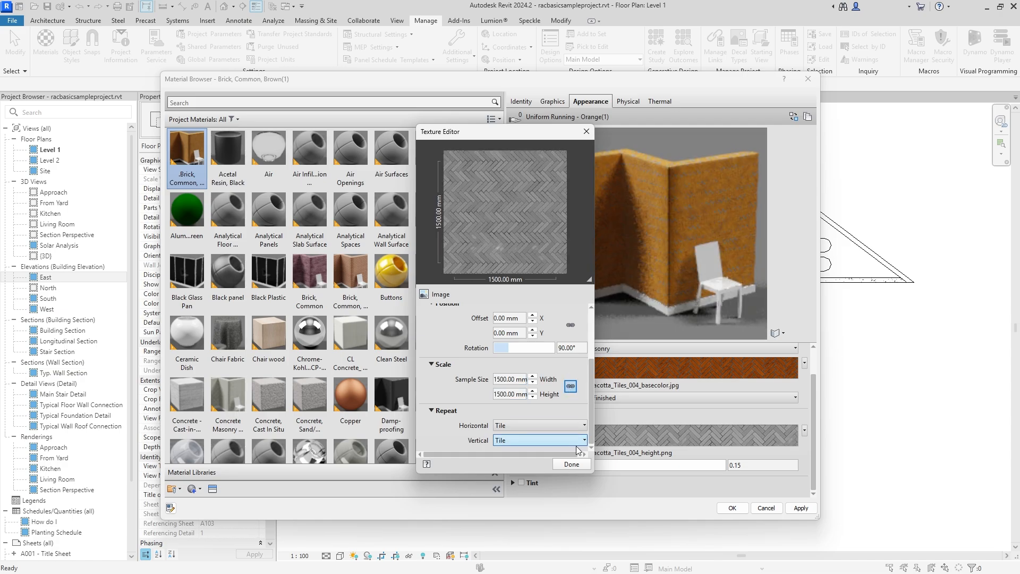
Finish the relief texture edit, apply the changes to the brick material, and close the Material Browser with them saved
left_click(571, 464)
left_click(800, 508)
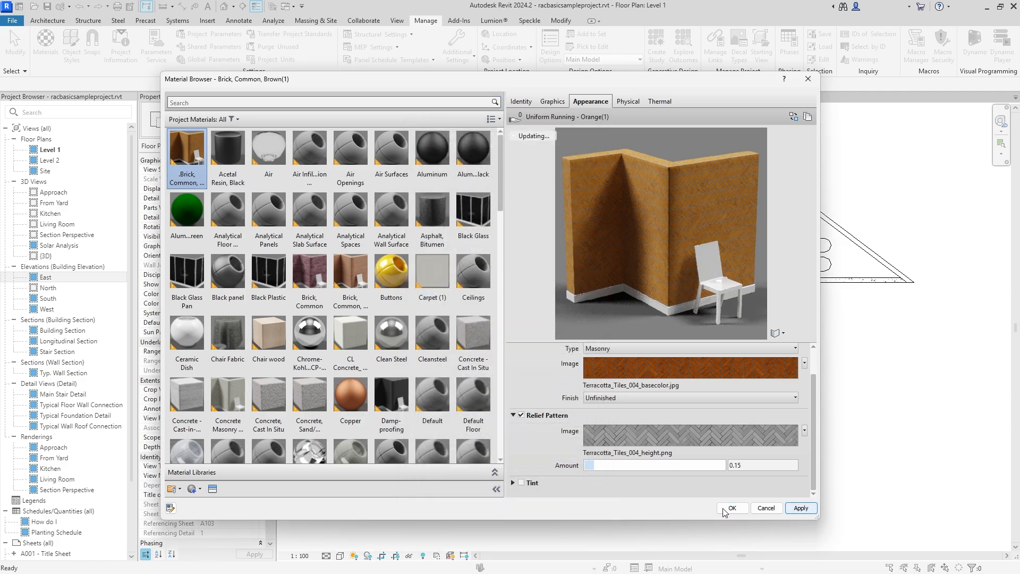
left_click(731, 509)
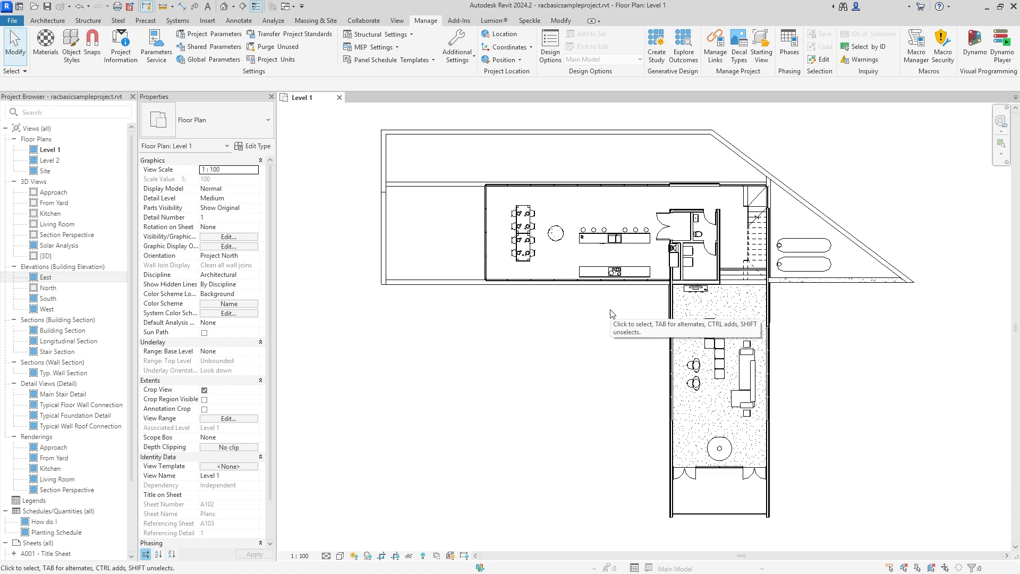
Open the default 3D view and zoom in on the large window in the house's lower orange wall
left_click(224, 6)
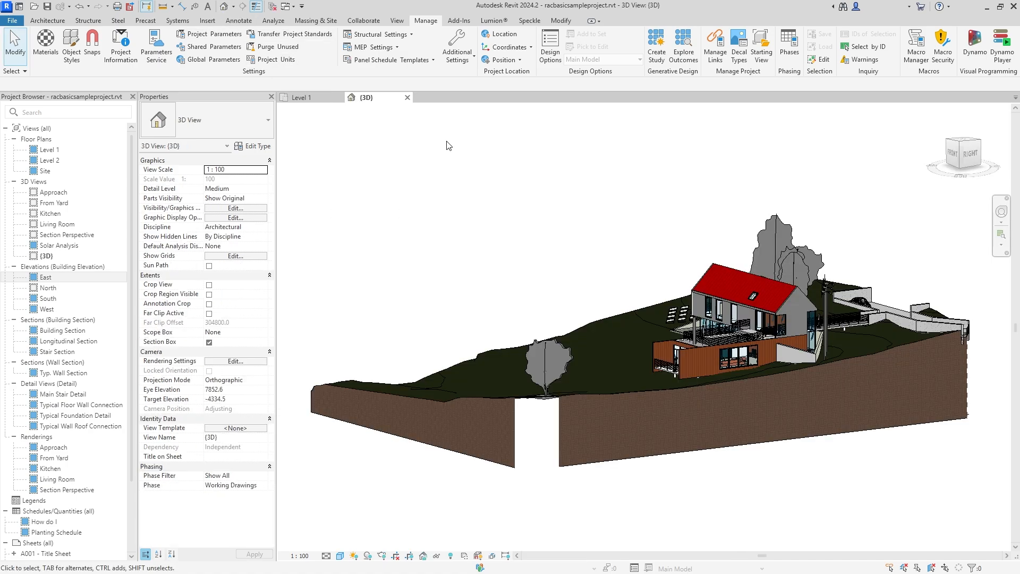
scroll(597, 351, "up", 10)
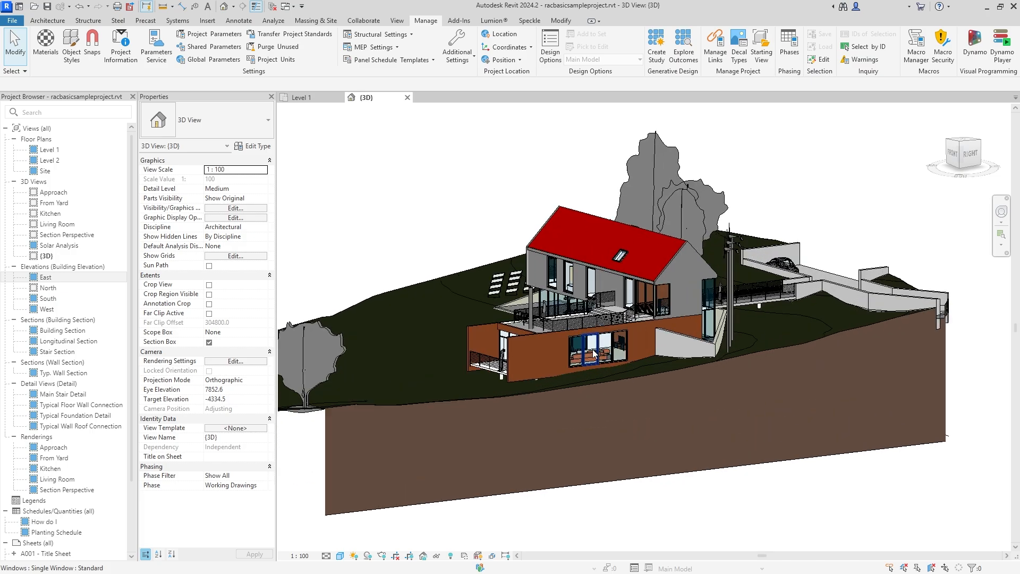
scroll(591, 345, "up", 6)
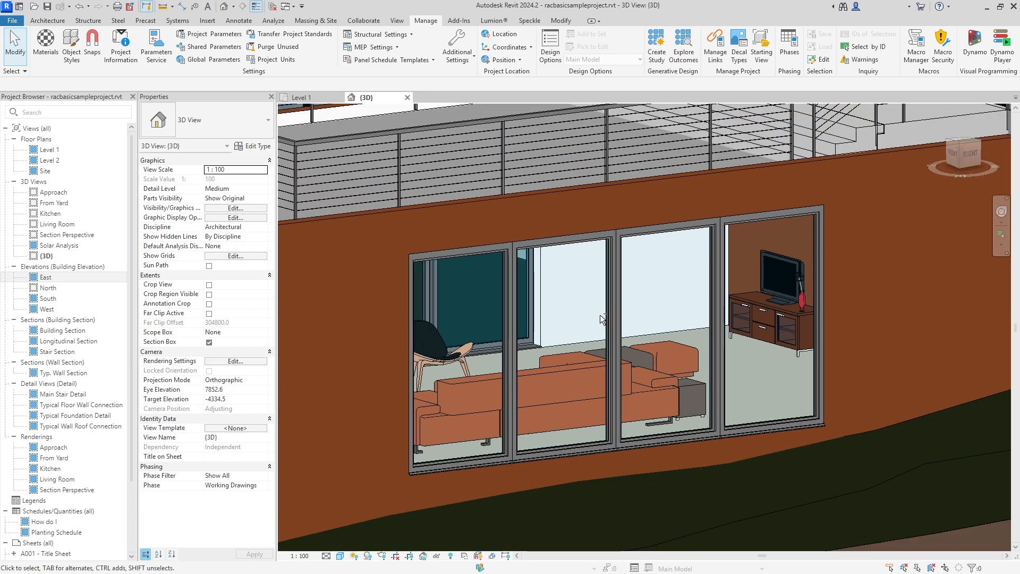
Paint the outer face of the sloping grey foundation wall beside the large window with the .Brick, Common, Brown material
middle_click_drag(601, 316, 660, 296, "shift")
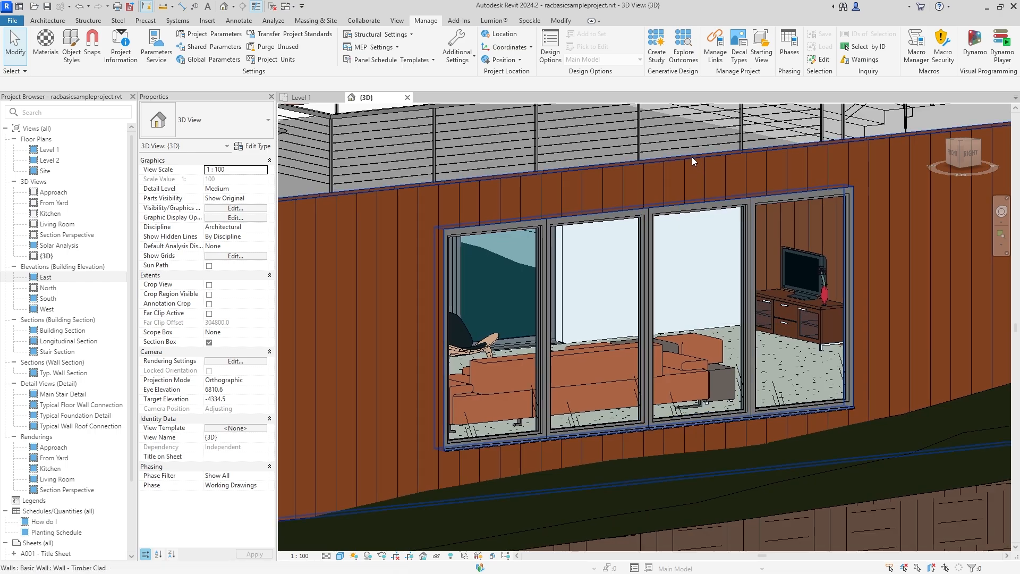
scroll(664, 231, "down", 4)
scroll(665, 235, "down", 3)
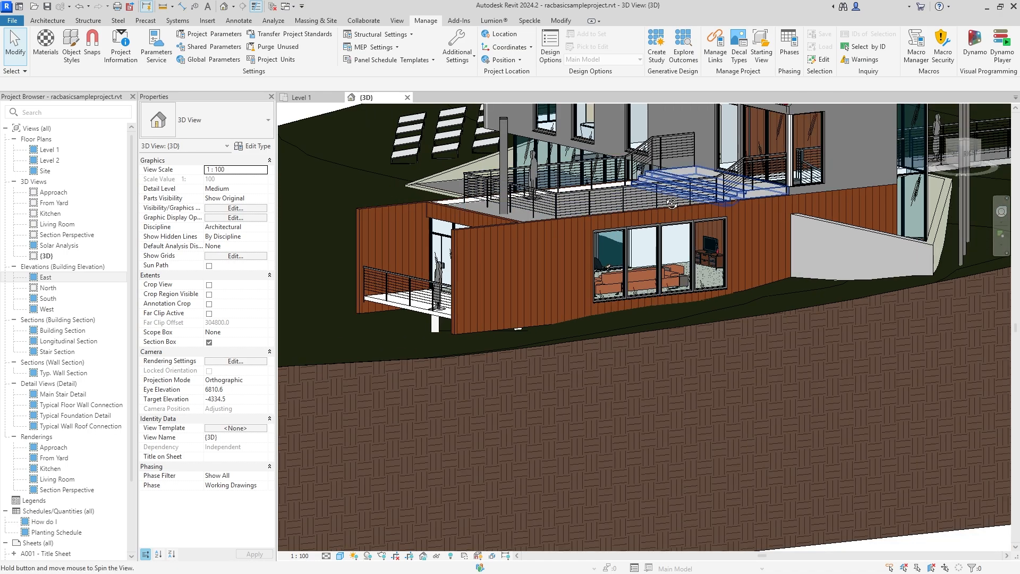
middle_click_drag(665, 235, 400, 164, "shift")
left_click(41, 22)
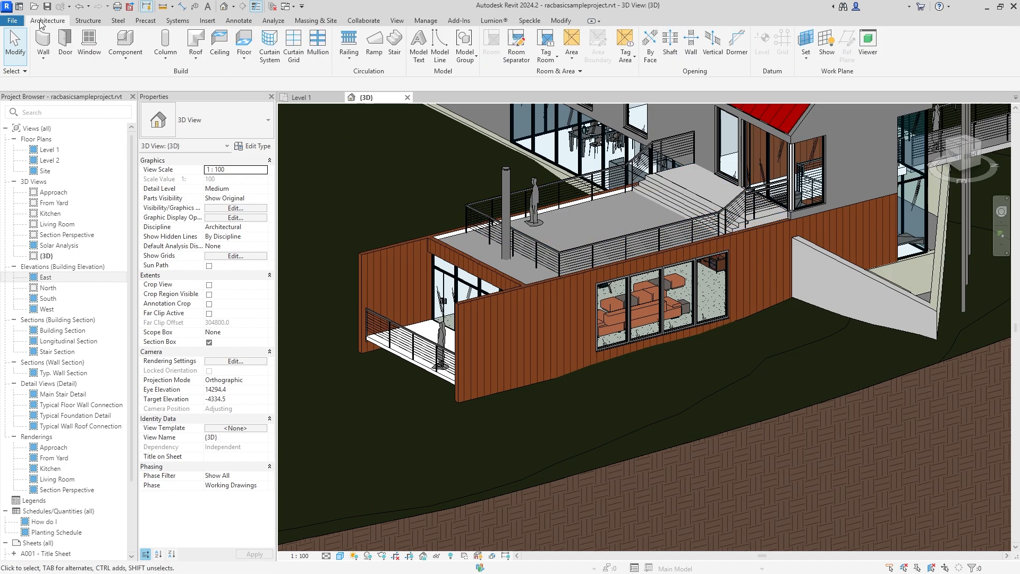
left_click(548, 22)
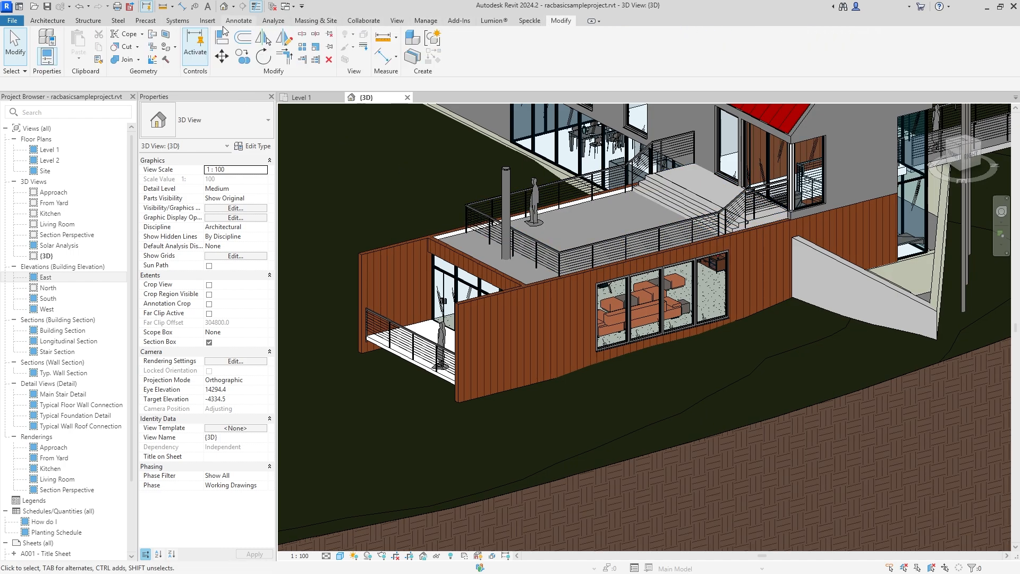
left_click(167, 50)
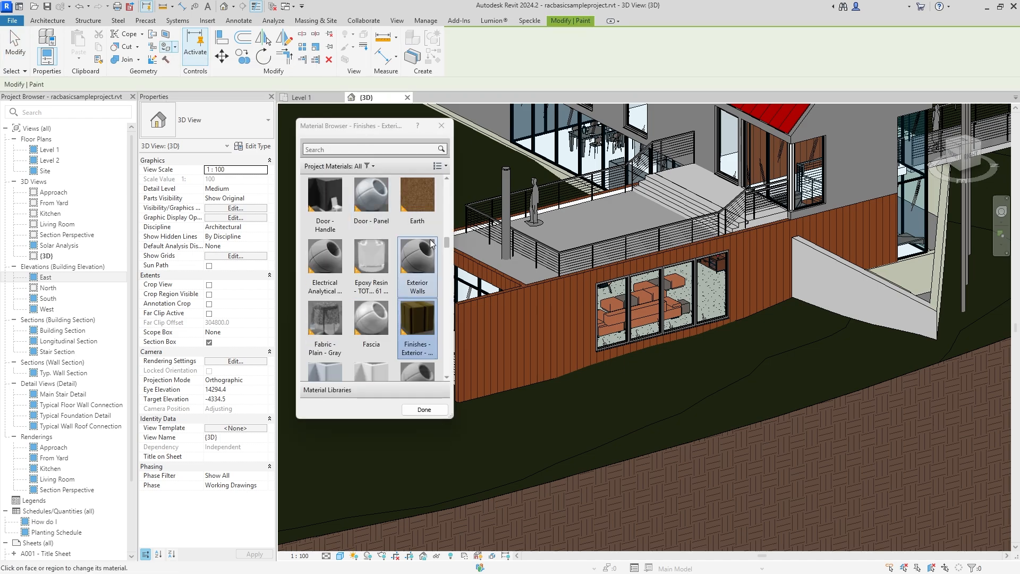
left_click_drag(446, 243, 446, 183)
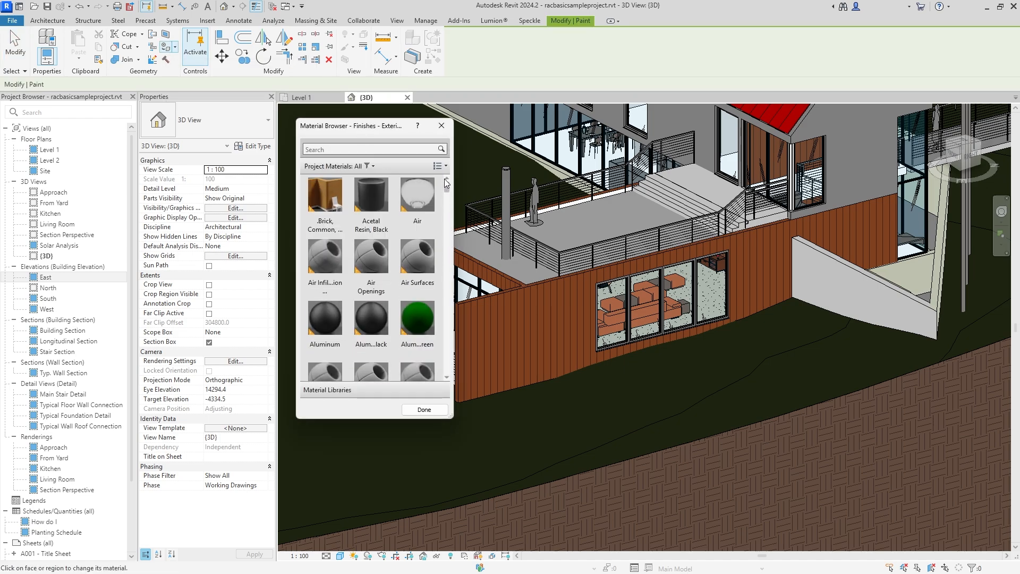
left_click(325, 202)
scroll(378, 195, "down", 1)
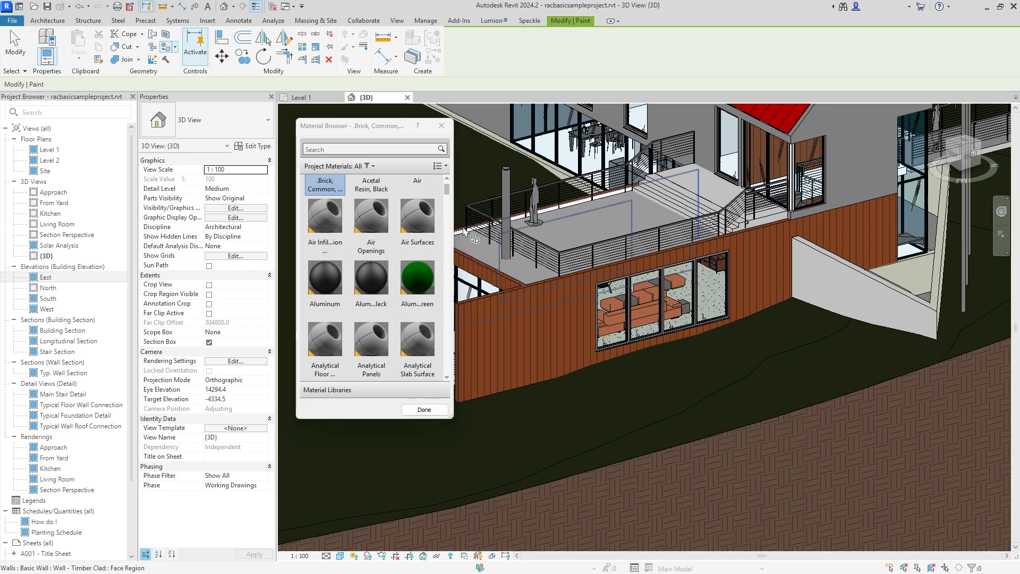
left_click_drag(447, 190, 448, 174)
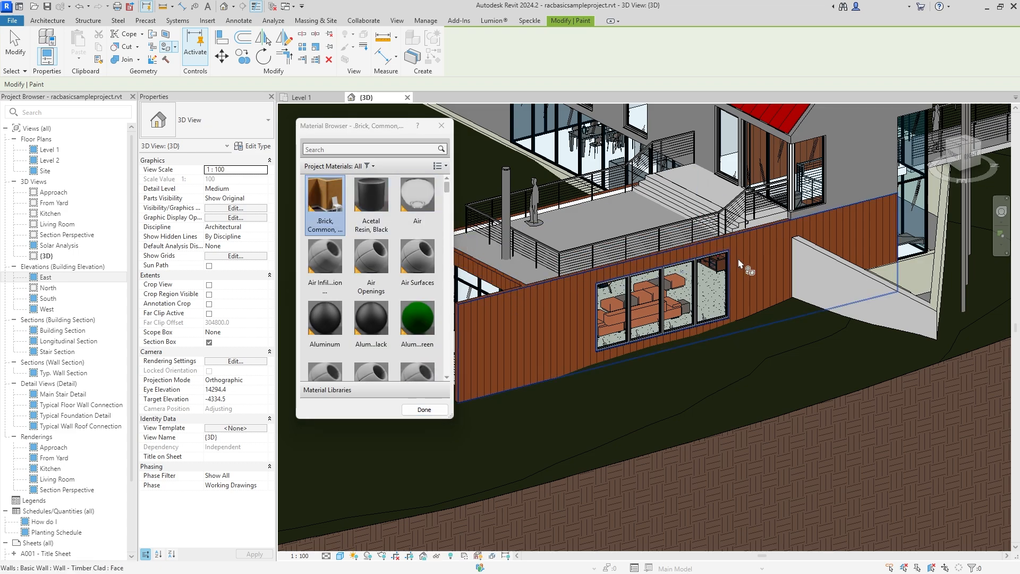
left_click(828, 266)
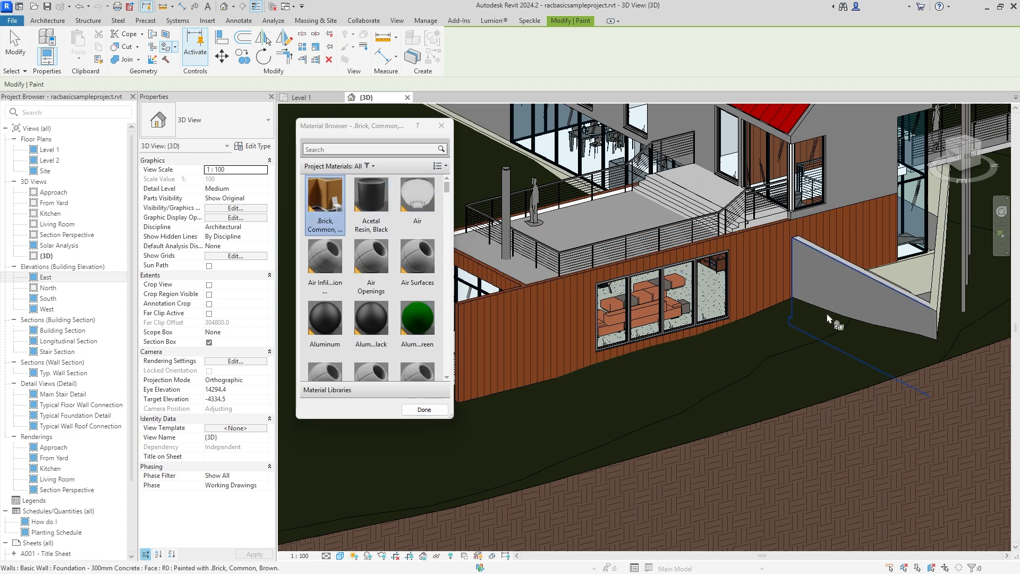
scroll(841, 276, "up", 3)
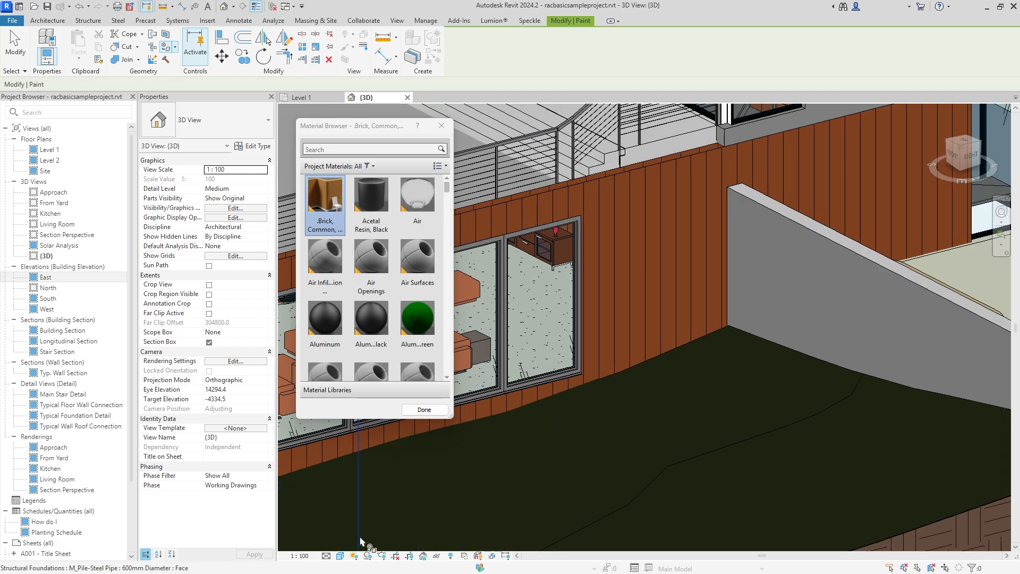
left_click(423, 409)
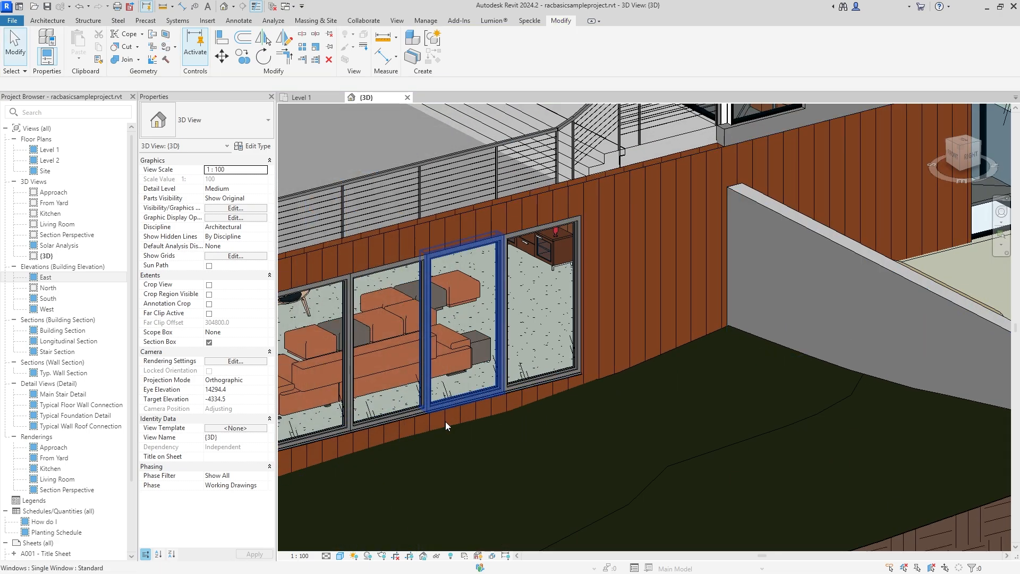
Switch the 3D view's visual style to Textures
left_click(340, 555)
left_click(342, 533)
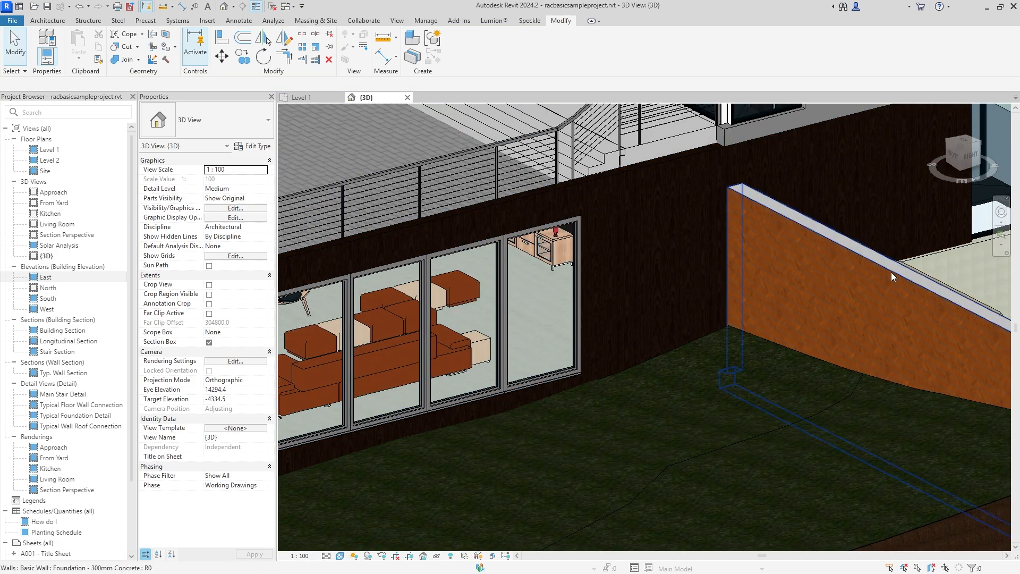
scroll(747, 291, "down", 4)
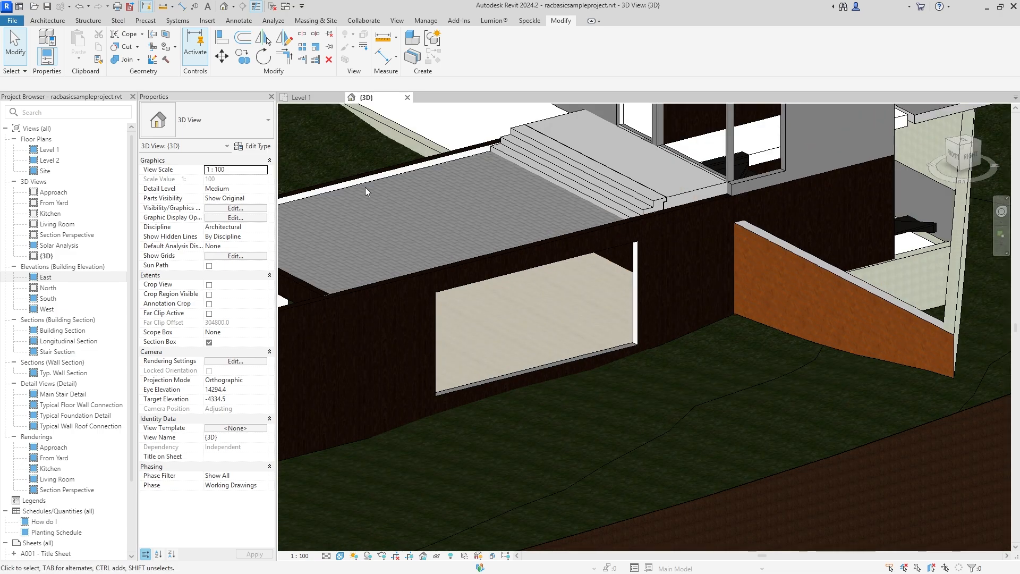
Paint the short wall face behind the sloping foundation wall with .Brick, Common, Brown, and set the view's visual style to Shaded
left_click(170, 49)
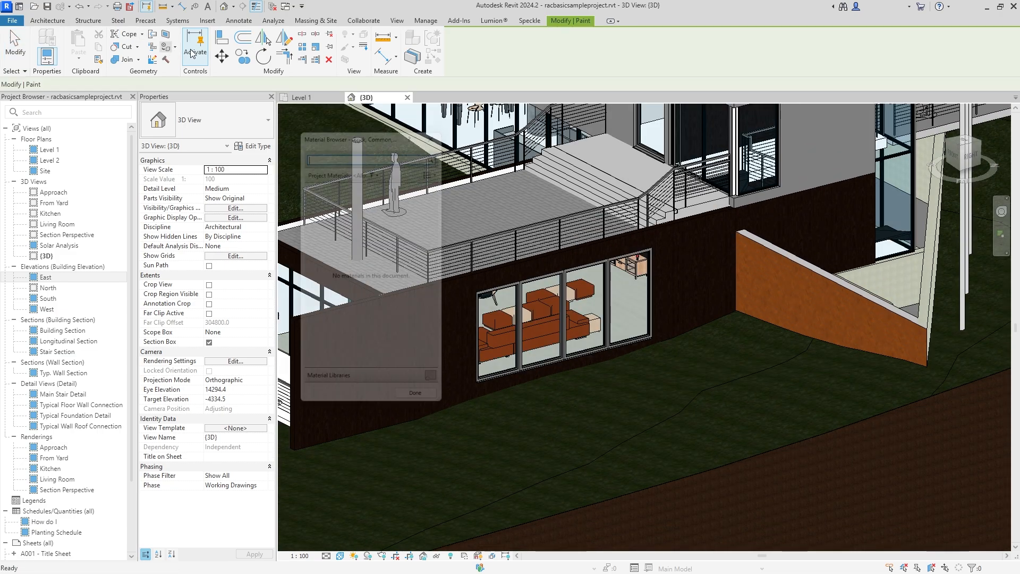
left_click(881, 282)
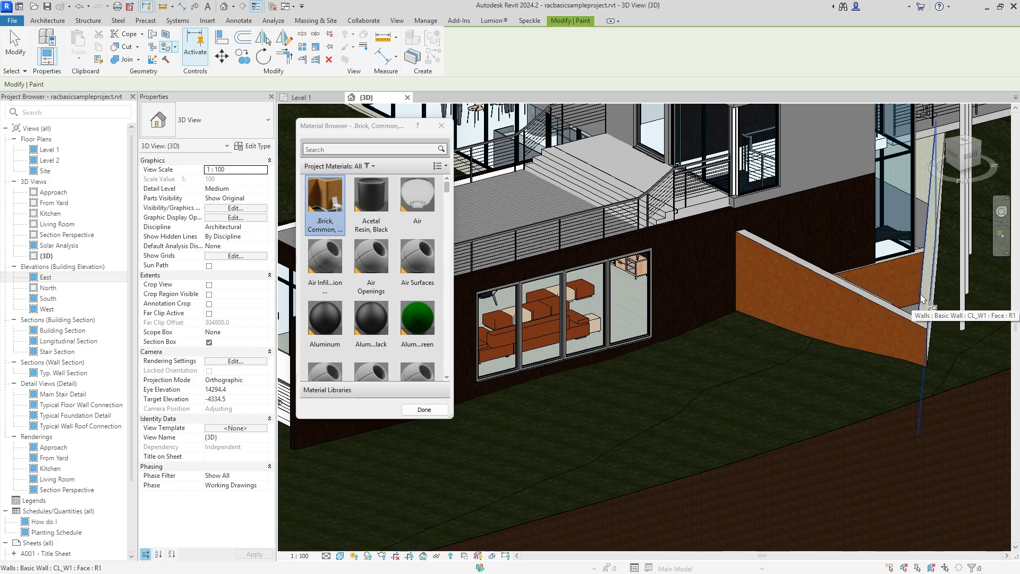
left_click(424, 409)
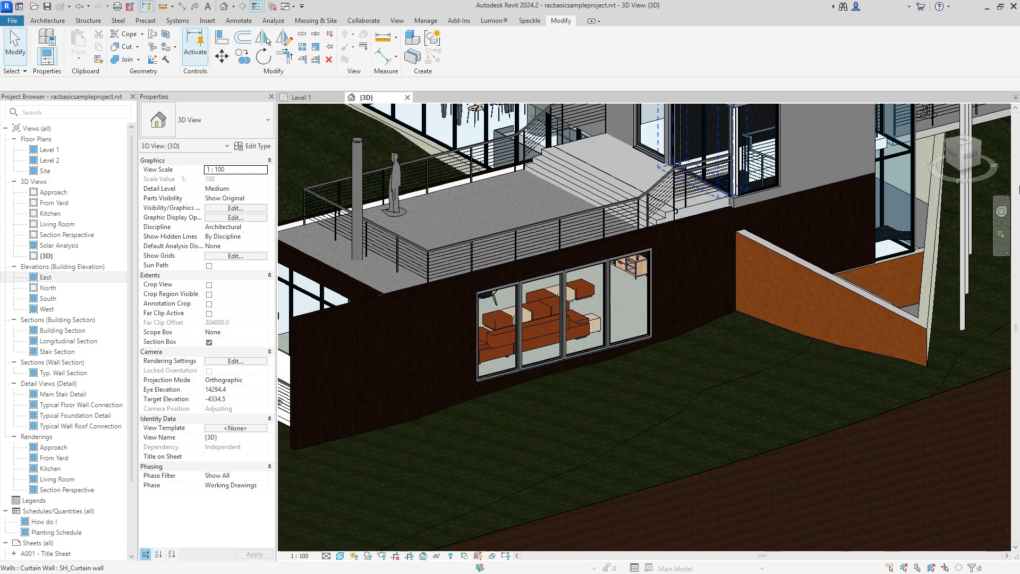
left_click(339, 555)
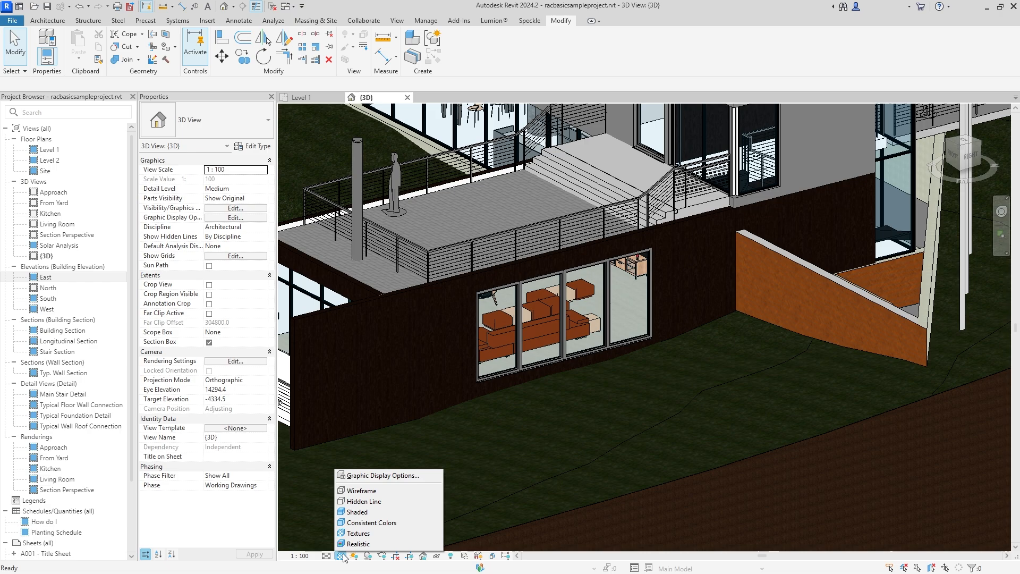
left_click(355, 511)
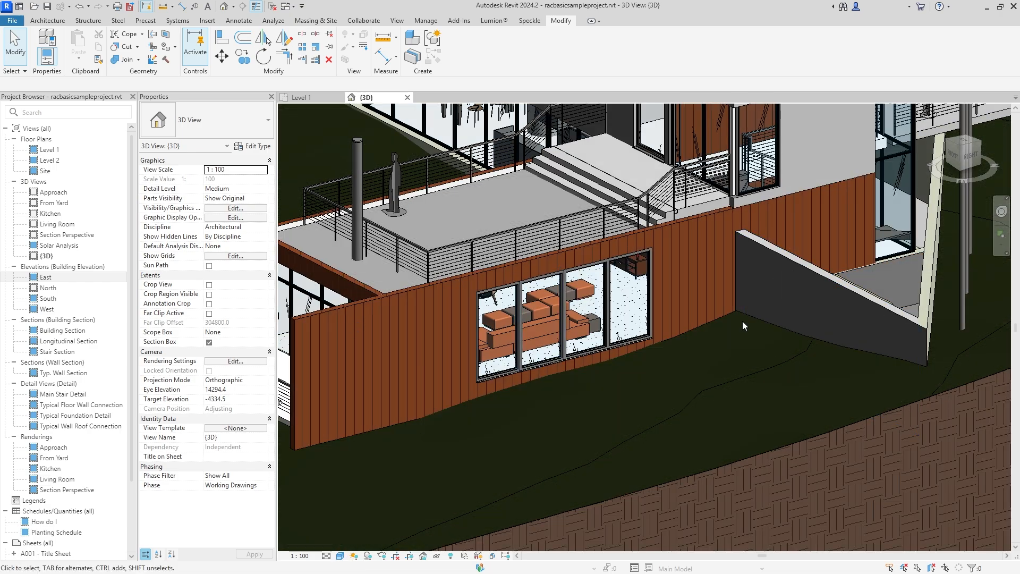
Set the shading of the .Brick, Common, Brown material to Use Render Appearance and preview its terracotta base colour image
left_click(428, 21)
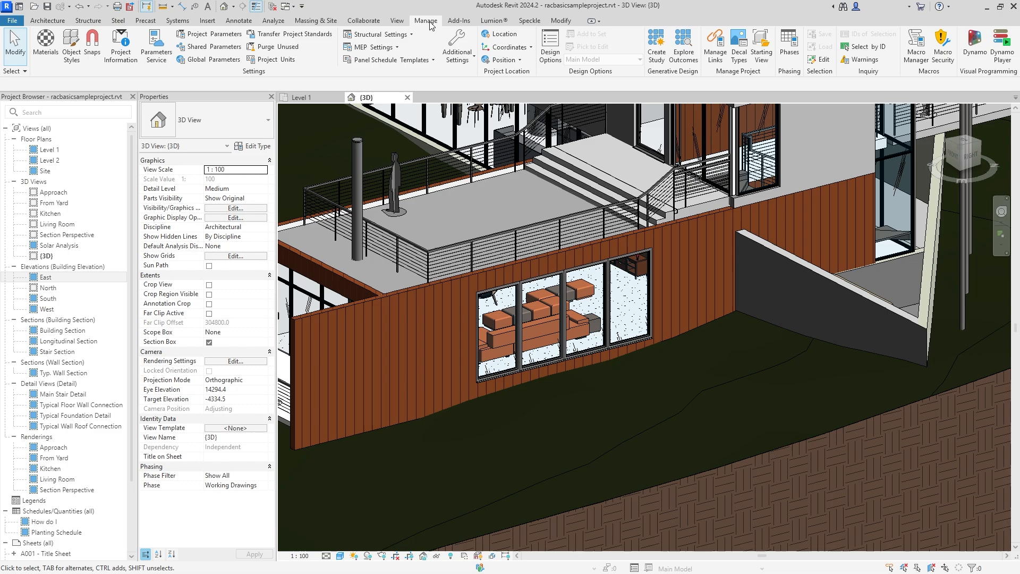
left_click(45, 42)
left_click_drag(554, 84, 514, 84)
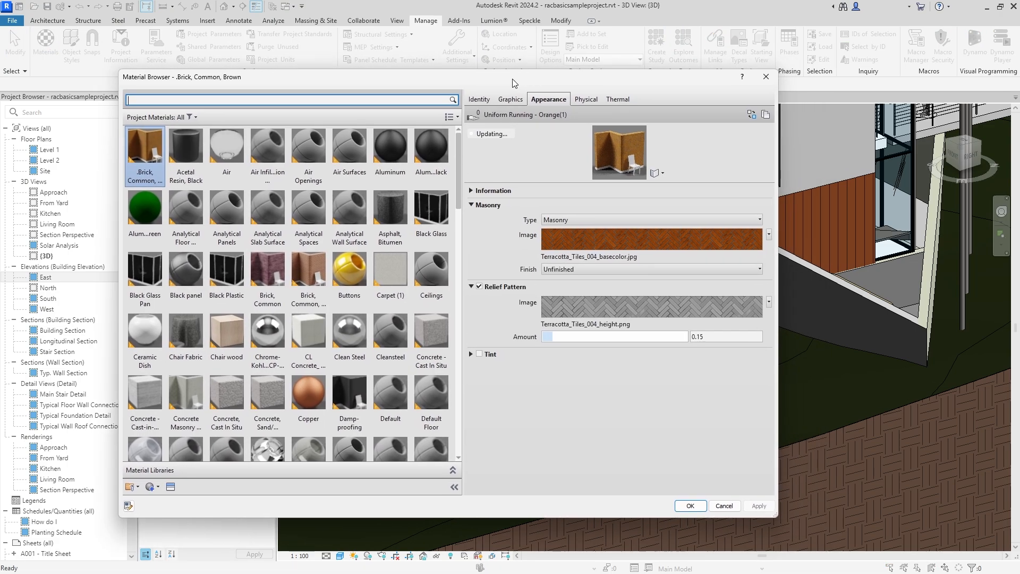
left_click(508, 100)
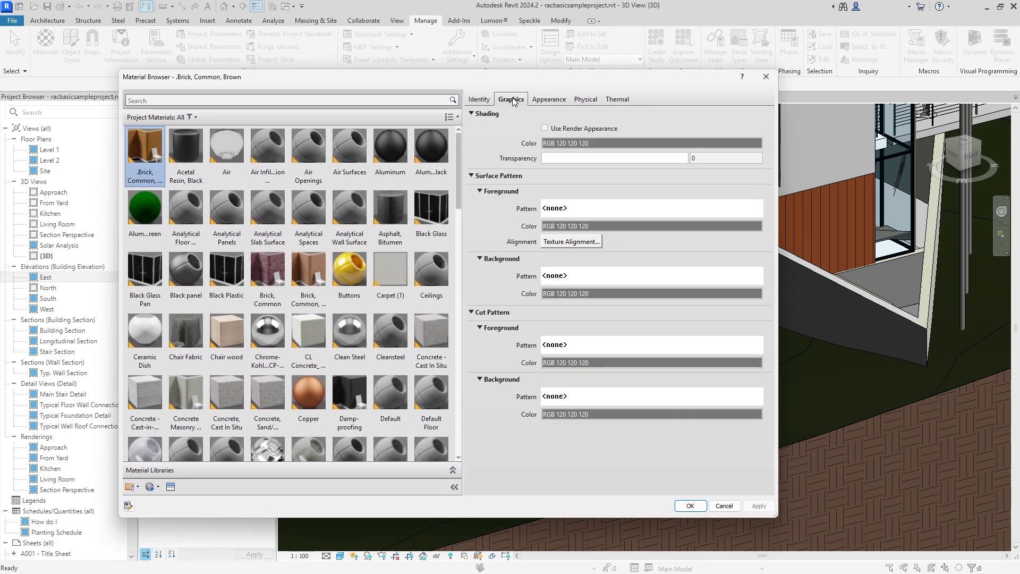
left_click(552, 100)
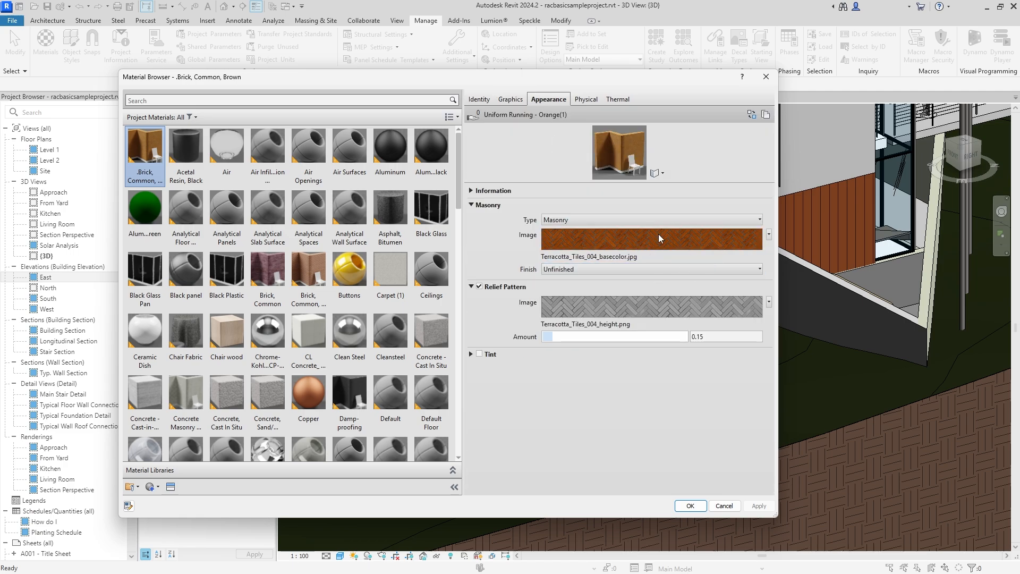
left_click(507, 100)
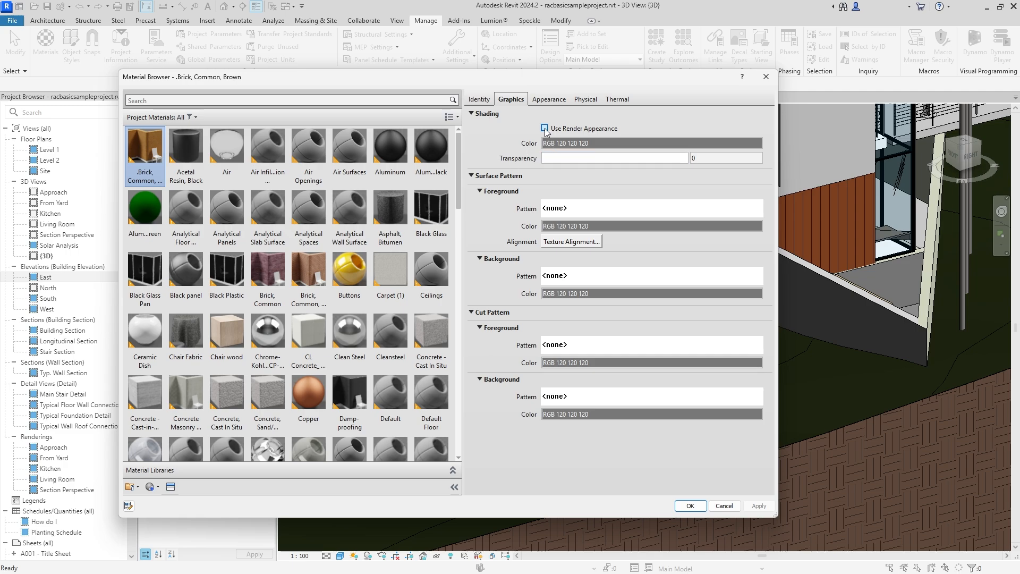
left_click(545, 128)
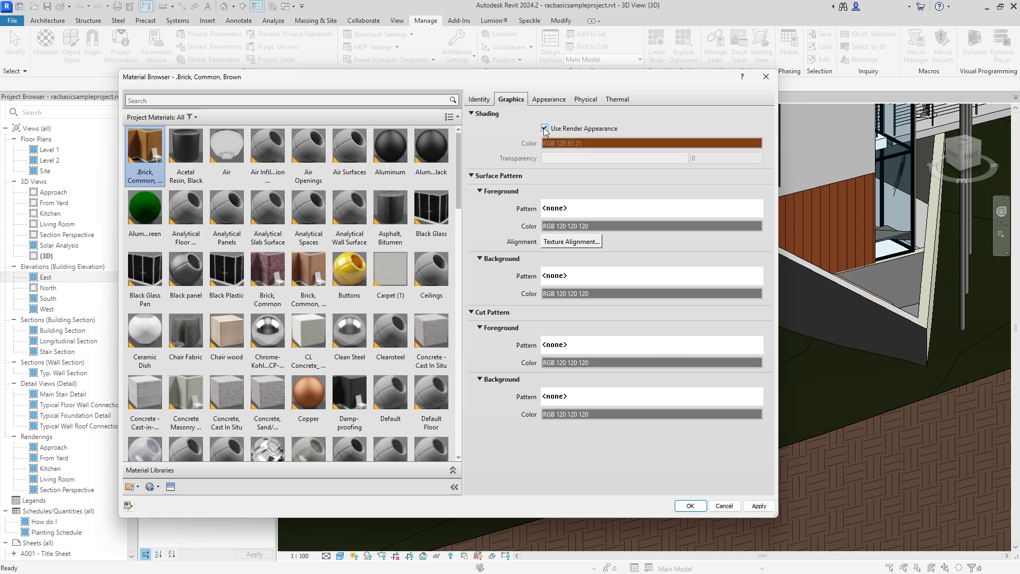
left_click(550, 100)
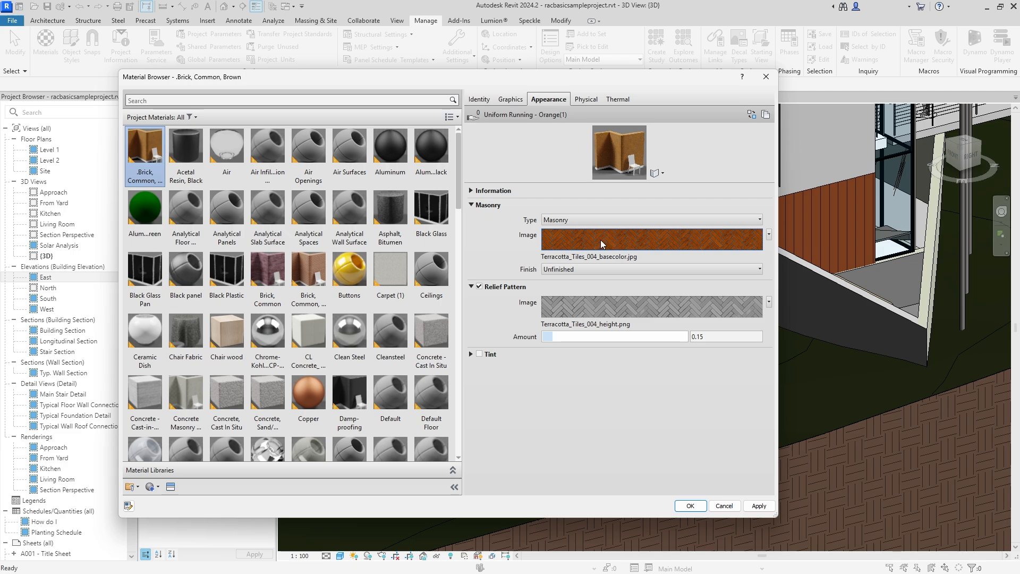
mouse_move(603, 244)
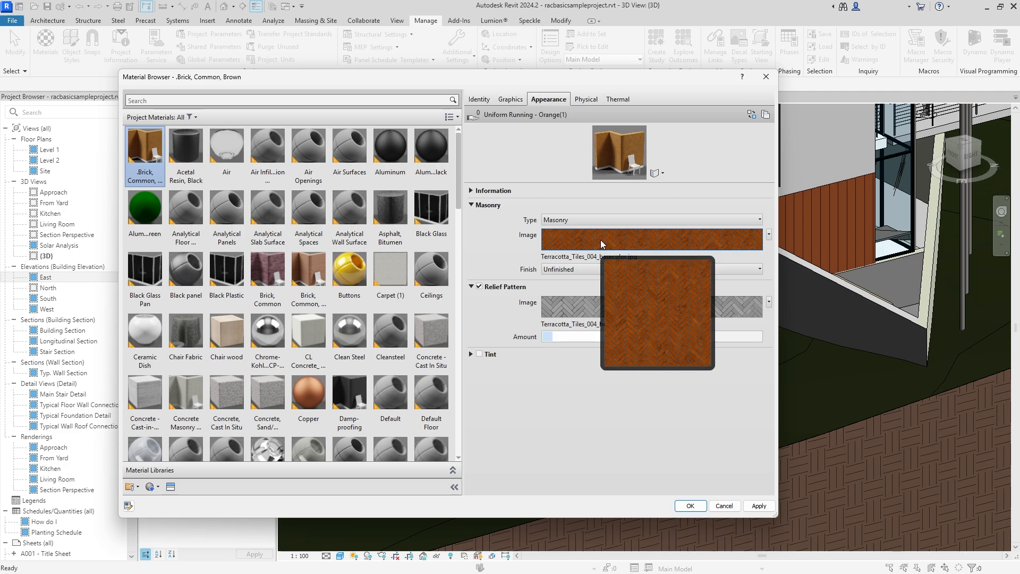
left_click(511, 100)
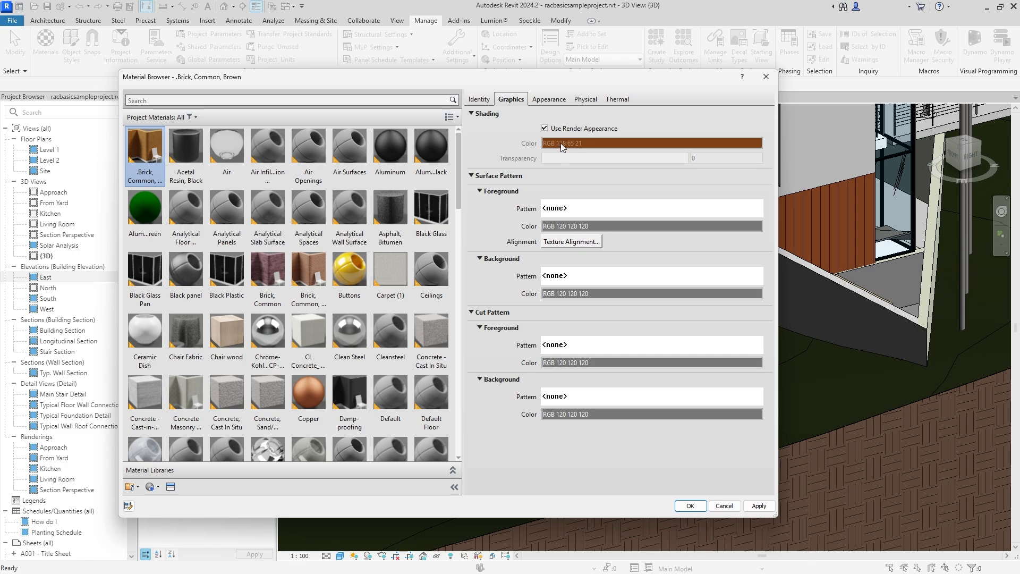
left_click(544, 128)
left_click(597, 142)
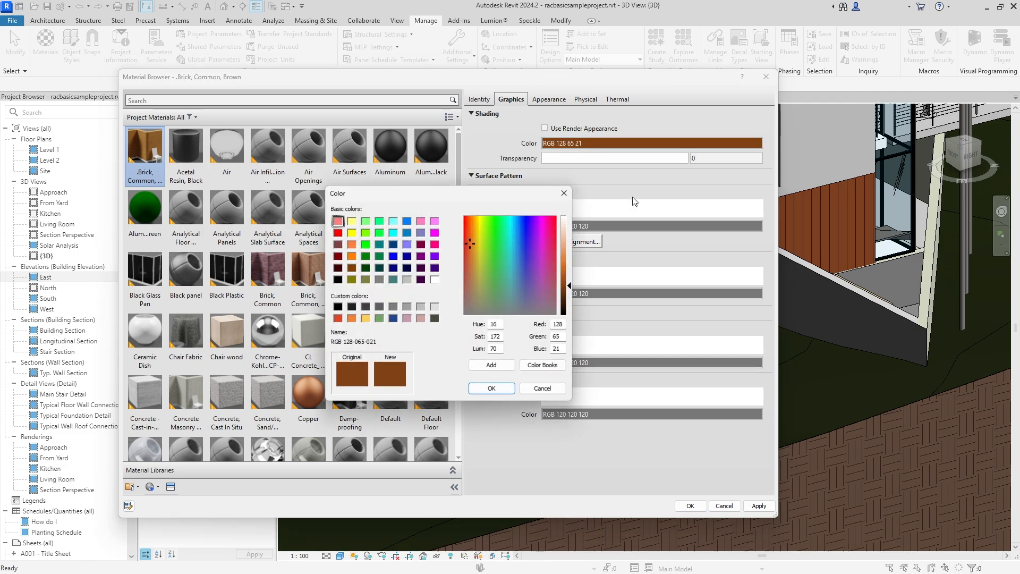
left_click_drag(483, 267, 538, 268)
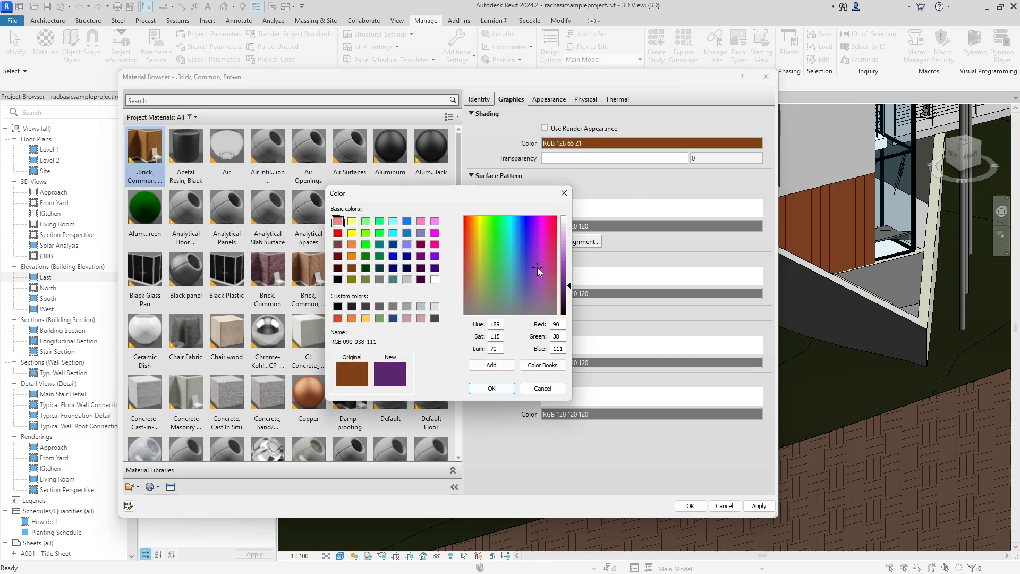
left_click(564, 193)
left_click(544, 128)
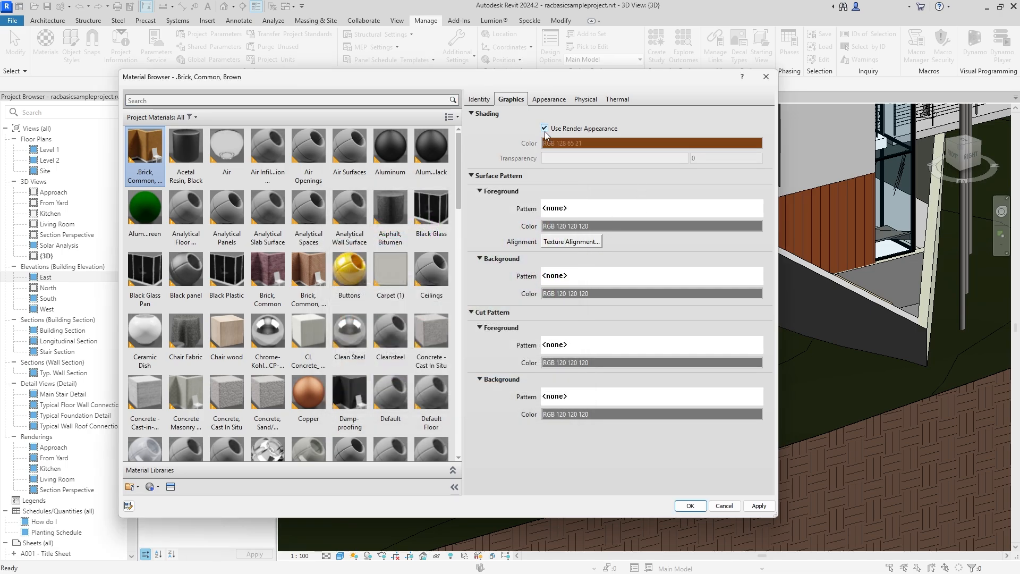
Apply the shading change to the brick material and close the Material Browser with it saved
left_click(760, 506)
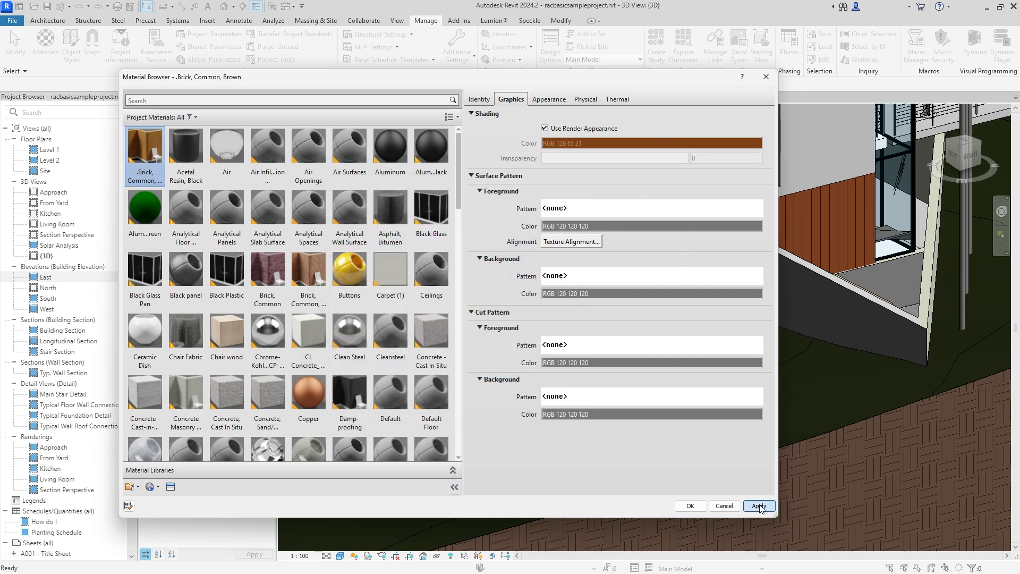
left_click(690, 505)
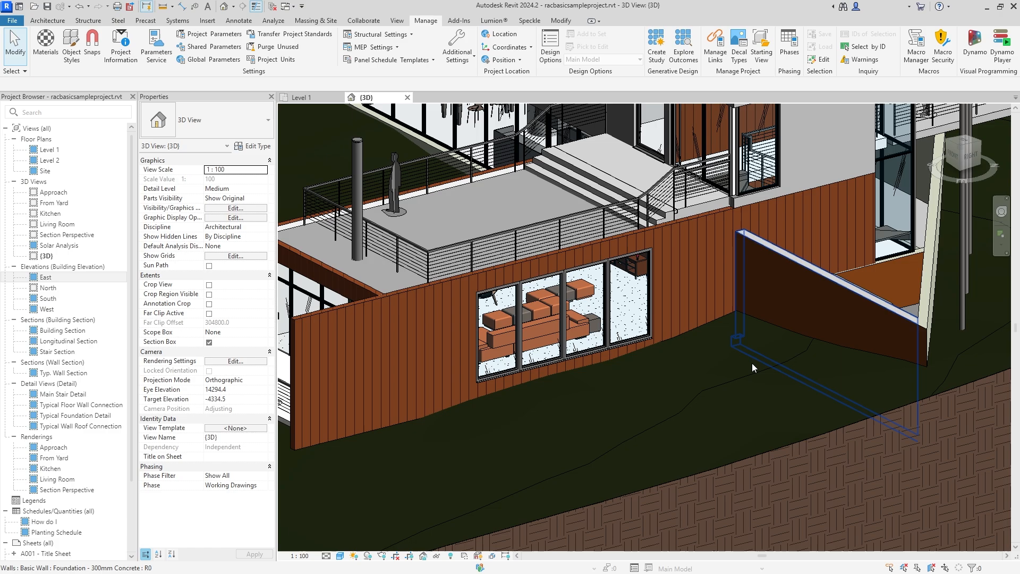
Open the layer structure of the Wall - Timber Clad type used by the long wall with the living-room window
scroll(789, 299, "up", 5)
middle_click_drag(770, 295, 640, 325, "shift")
scroll(640, 325, "down", 5)
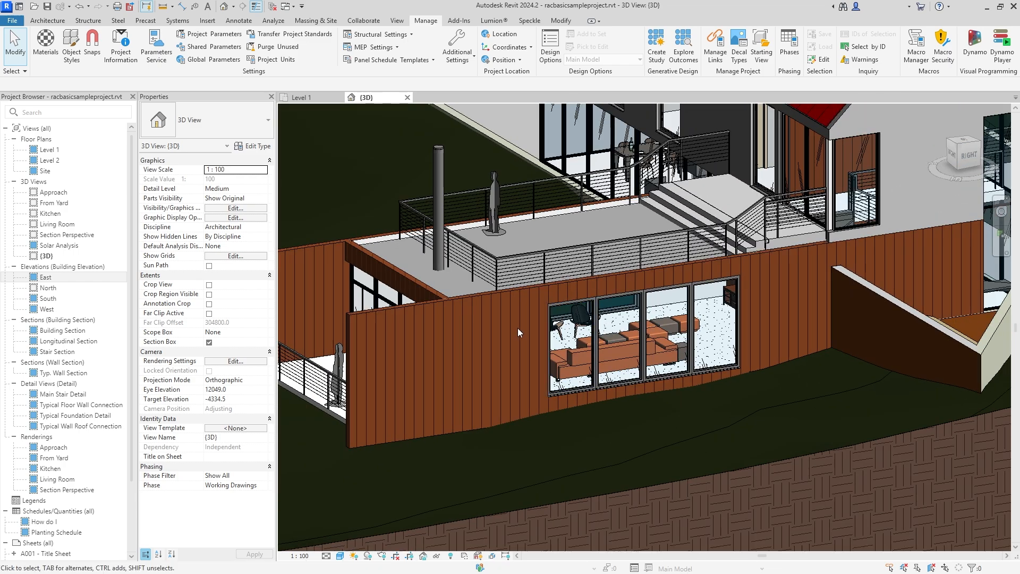
left_click(472, 299)
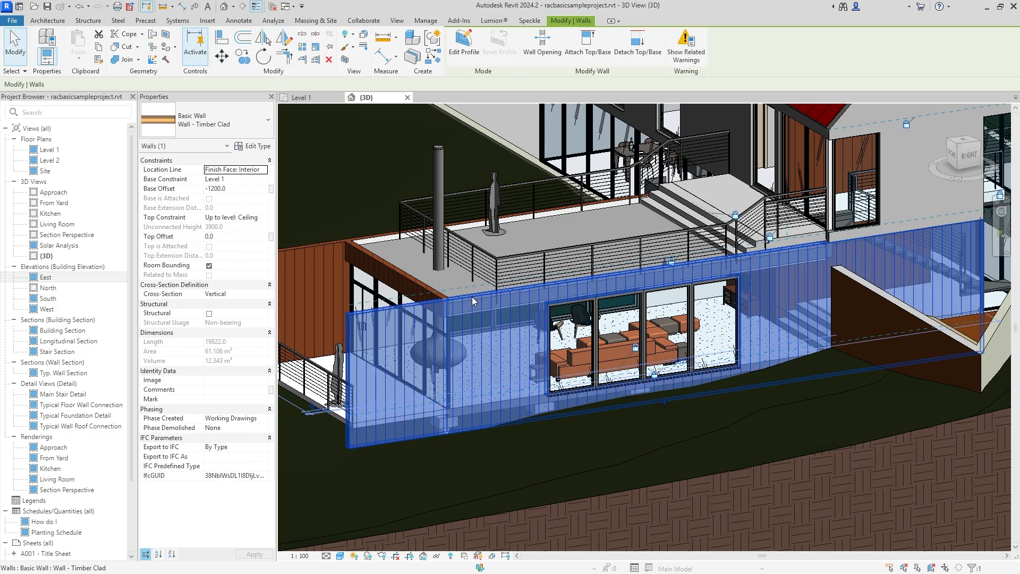
left_click(240, 149)
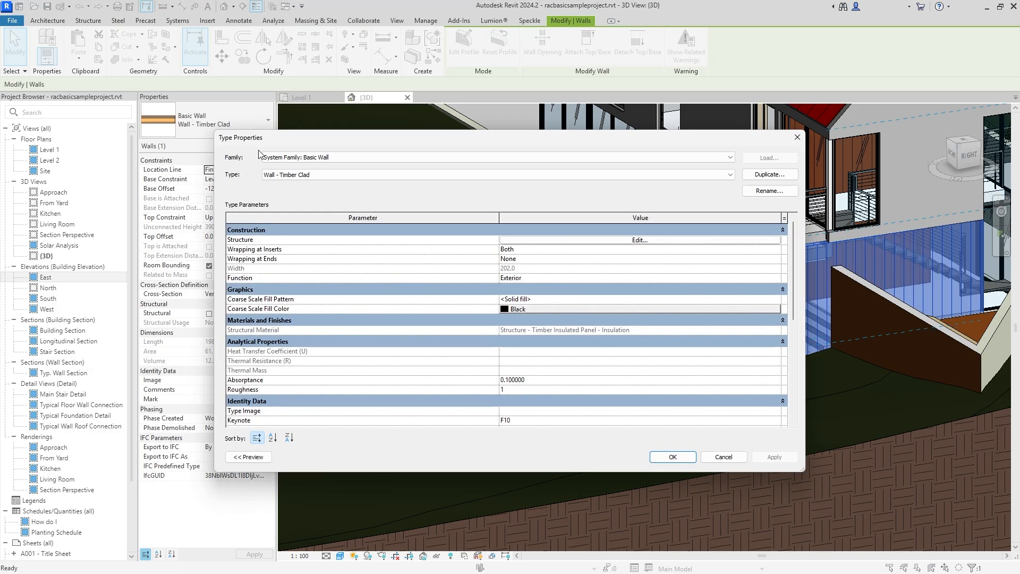
left_click(640, 239)
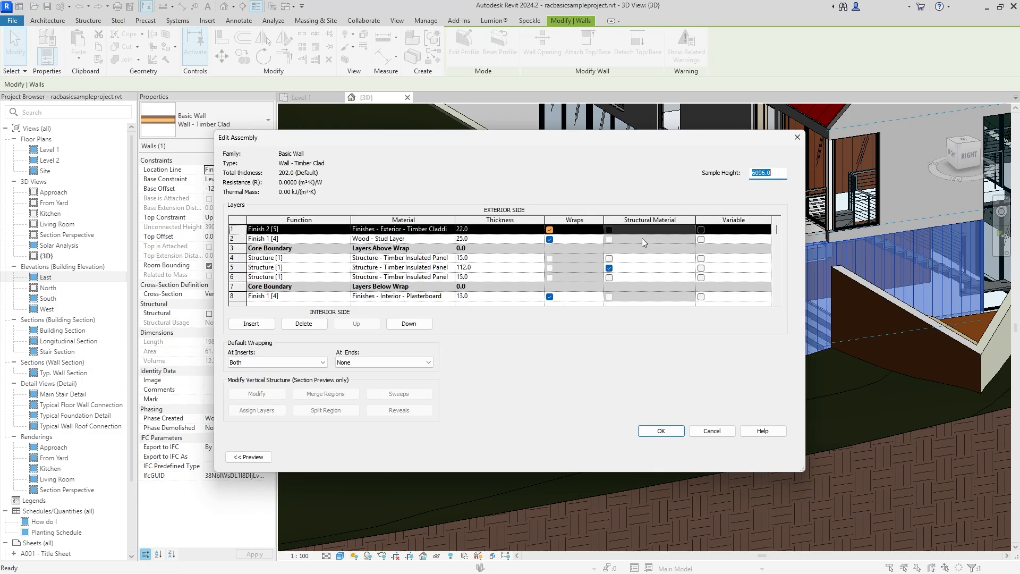
key("Escape")
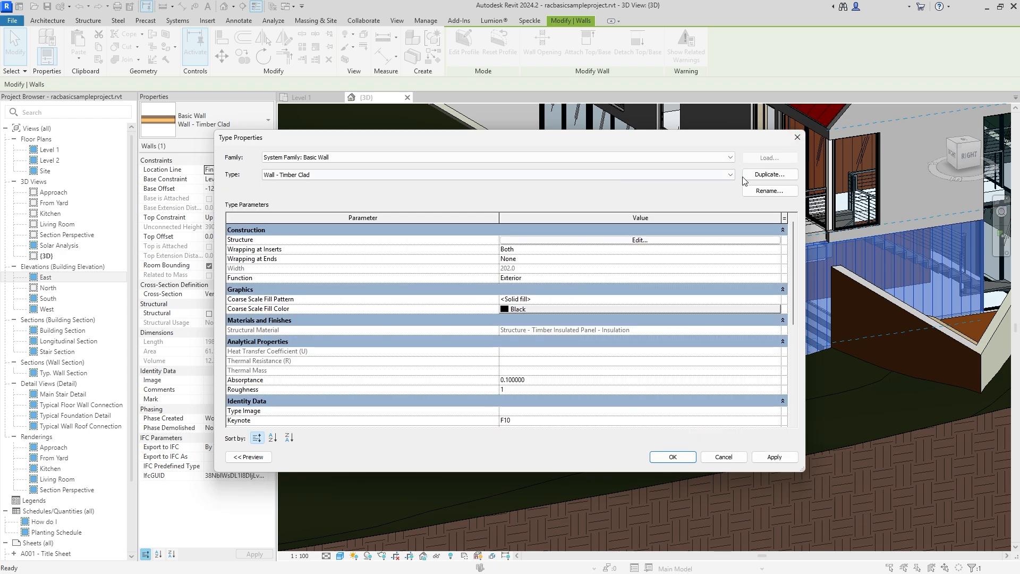
left_click(617, 241)
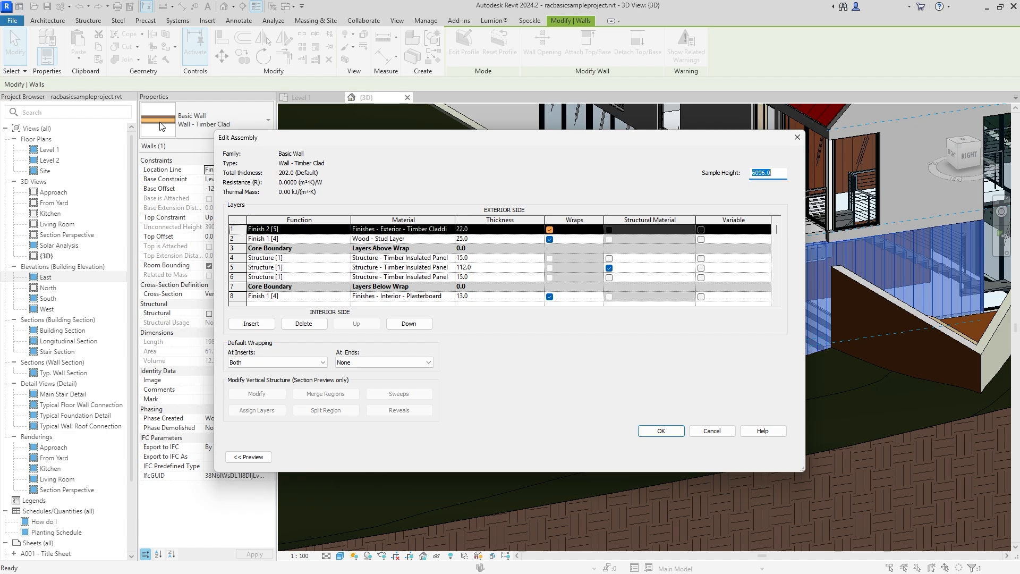
Assign the .Brick, Common, Brown material to the outermost Finish 2 [5] layer on the wall's exterior side
left_click(450, 232)
left_click(450, 232)
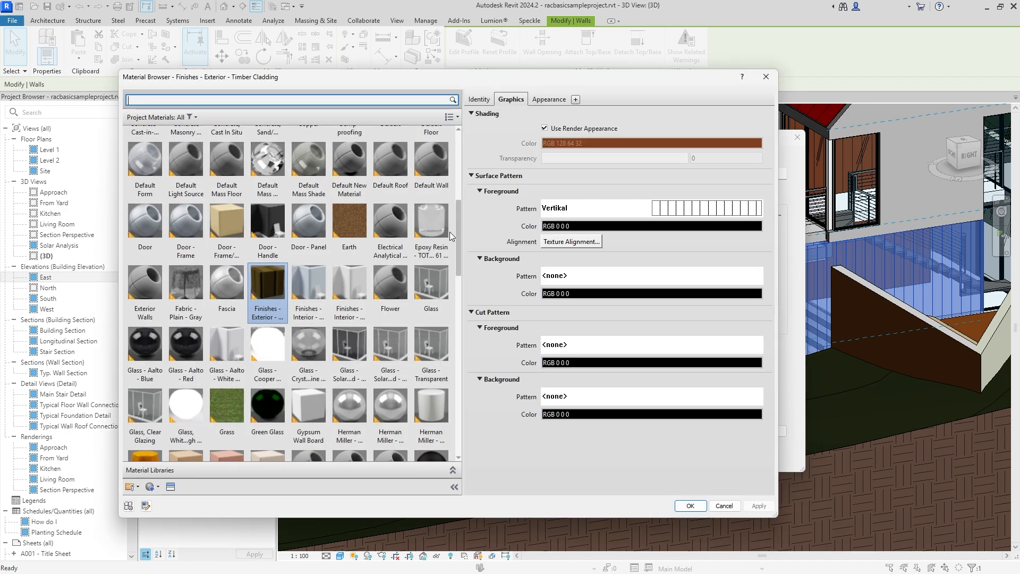
left_click_drag(458, 230, 458, 154)
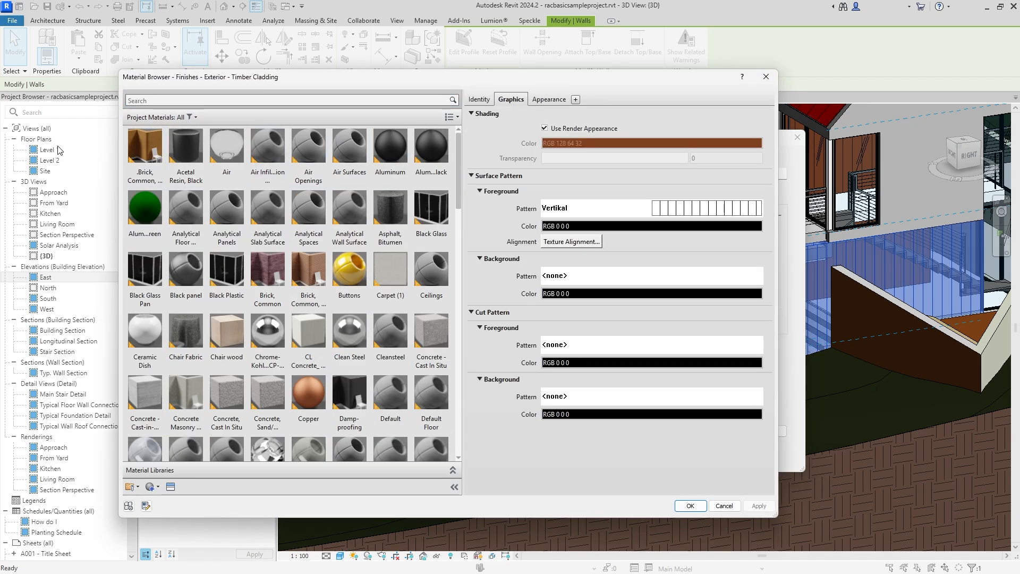
left_click(135, 154)
left_click(679, 508)
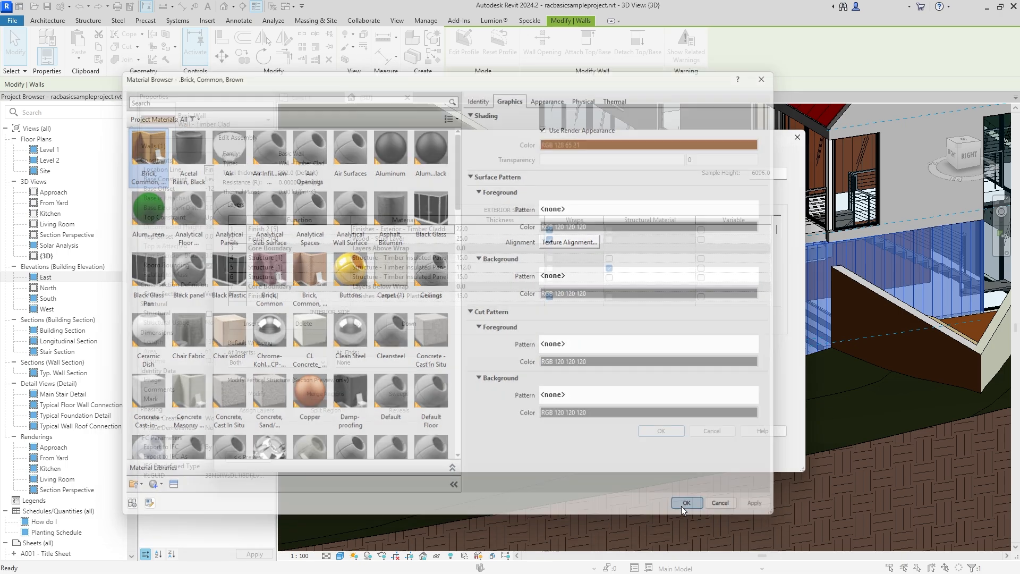
Assign .Brick, Common, Brown to the interior-side Finish 1 [4] layer in place of the plasterboard material
left_click(347, 297)
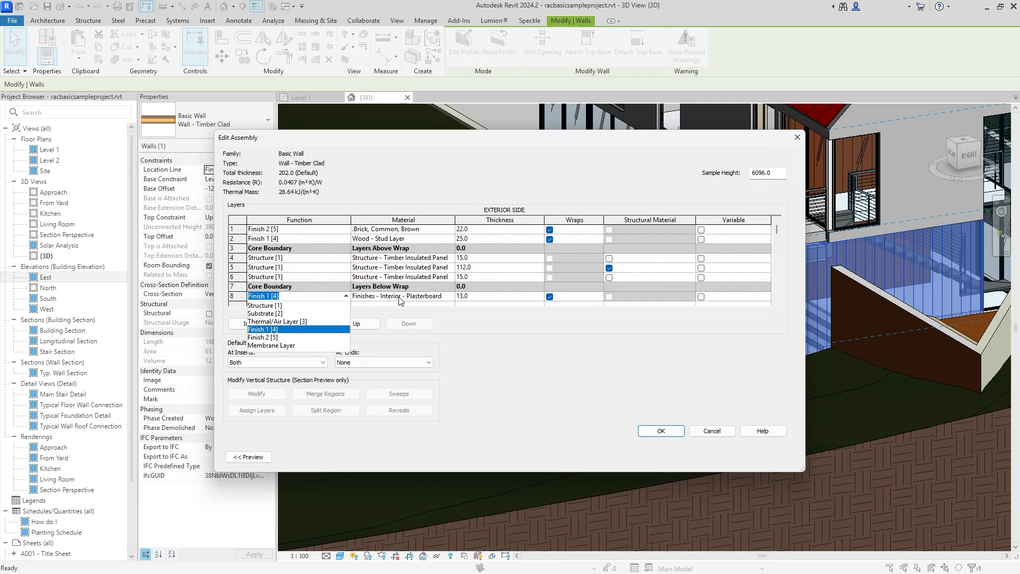
left_click(450, 296)
left_click(450, 296)
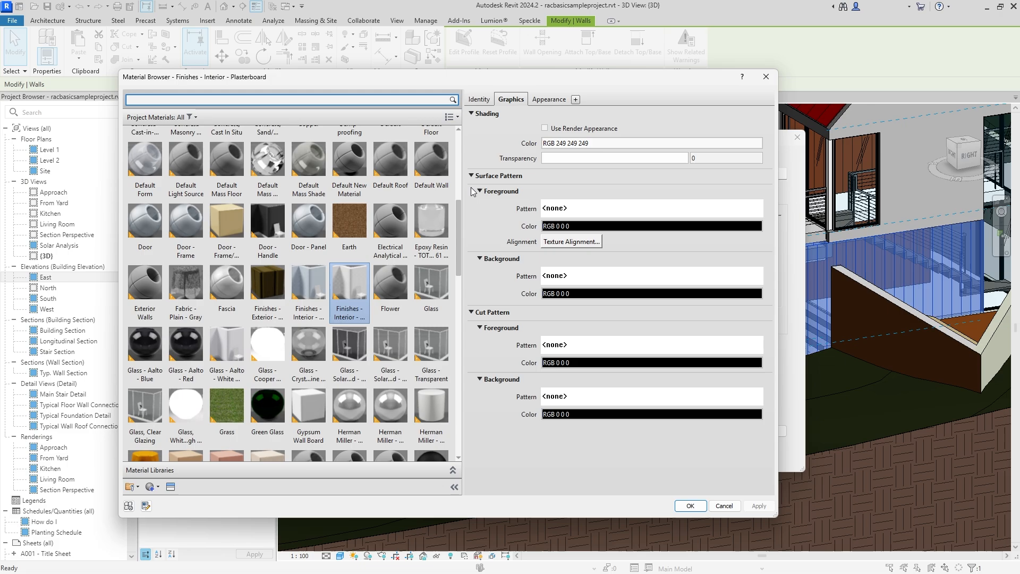
scroll(456, 225, "up", 5)
left_click(150, 145)
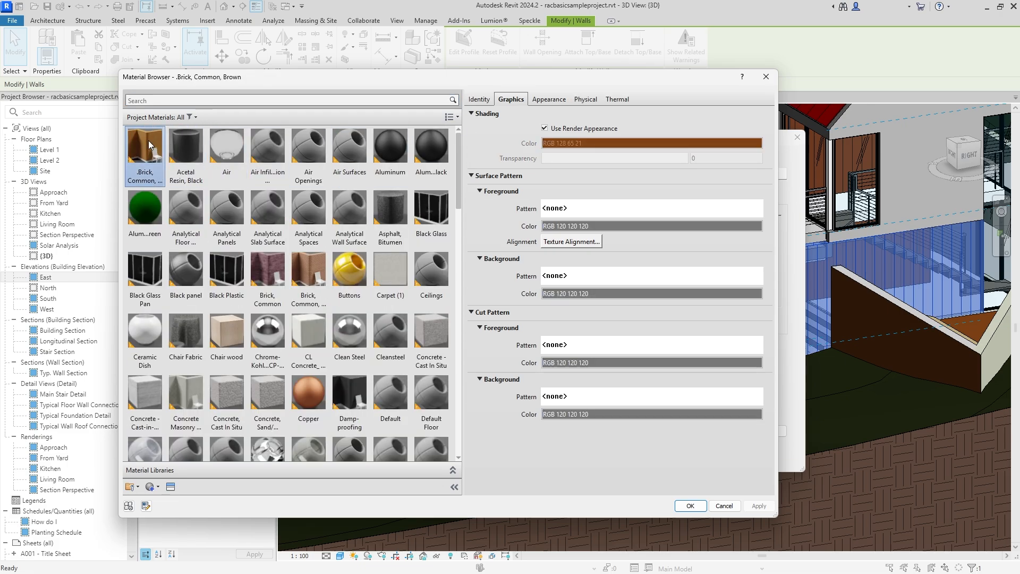
left_click(689, 505)
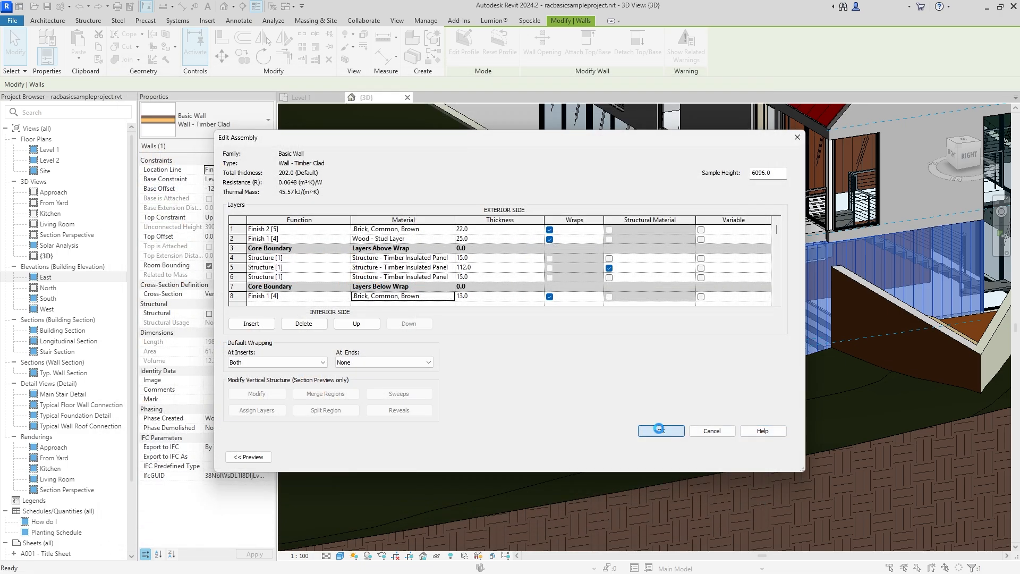
Confirm the edited wall assembly, apply it to the Wall - Timber Clad type, and deselect the wall
left_click(668, 430)
left_click(775, 456)
left_click(672, 456)
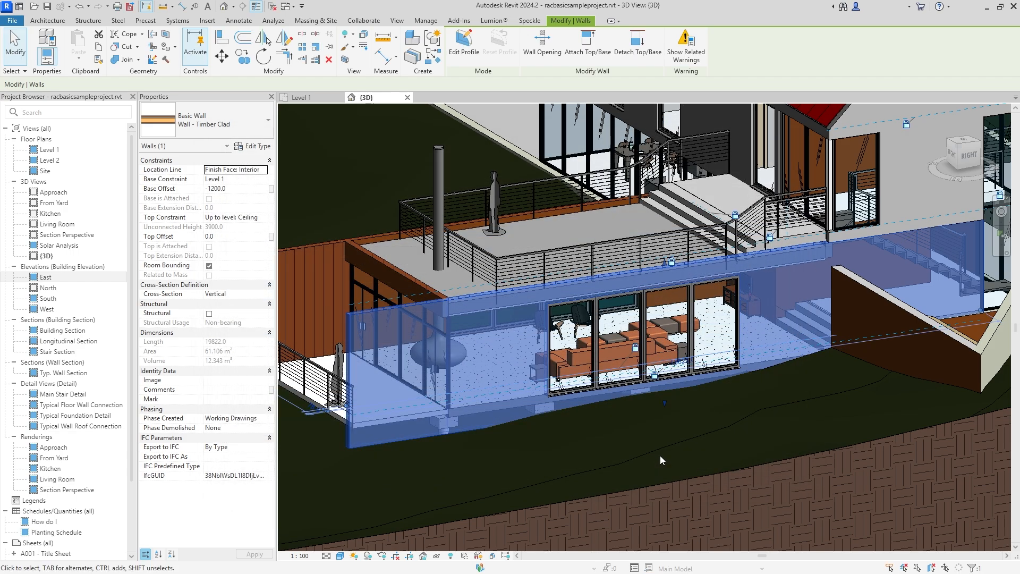
left_click(355, 145)
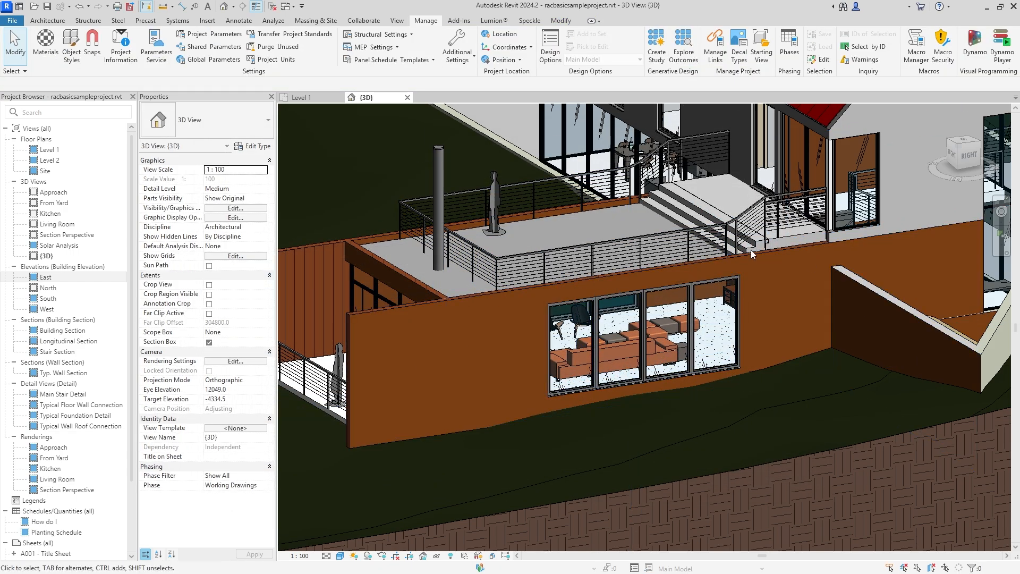
Preview the brick walls in the Textures visual style and return the 3D view to Shaded
left_click(341, 555)
left_click(371, 523)
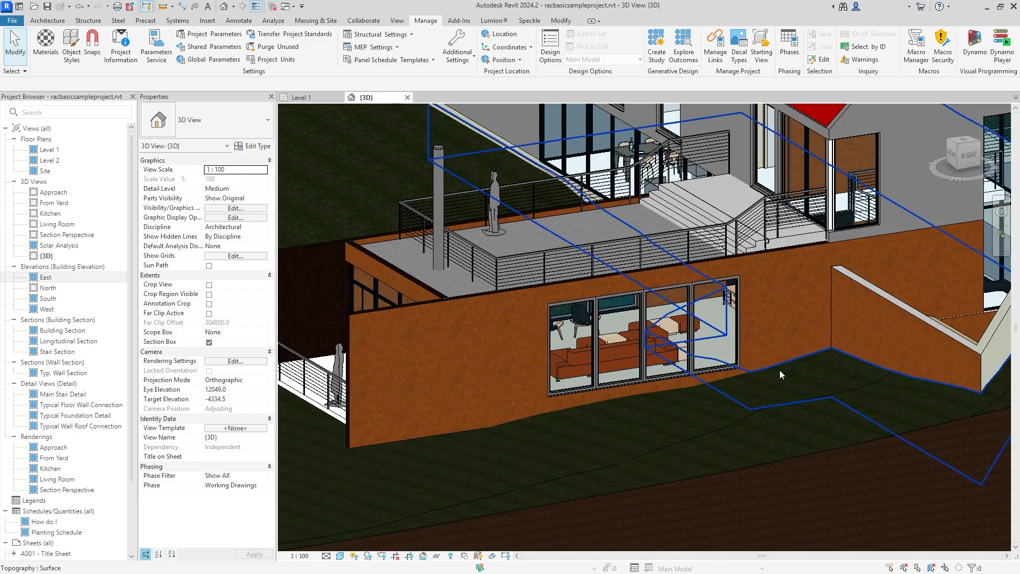
left_click(341, 555)
left_click(352, 543)
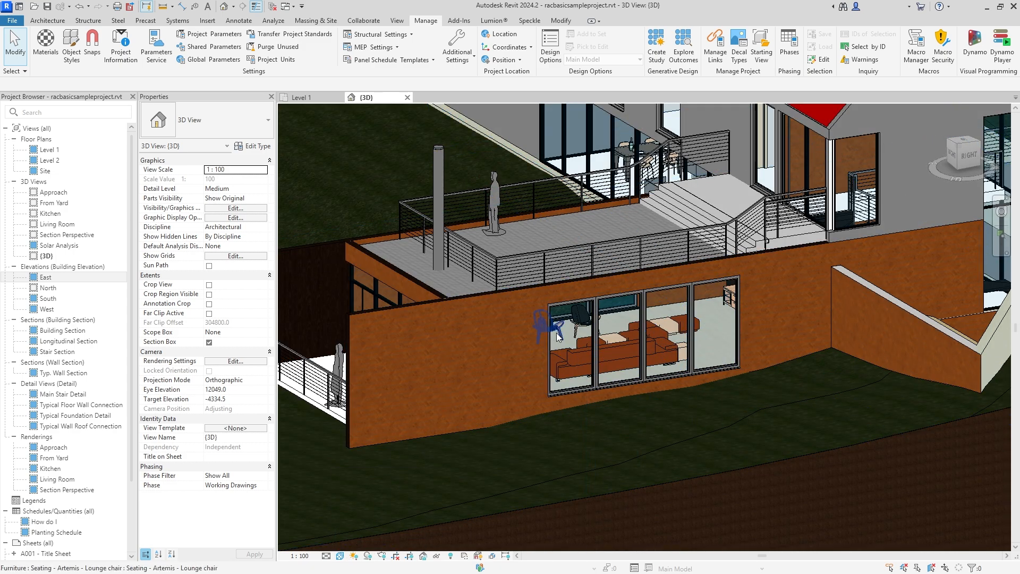
left_click(339, 556)
left_click(355, 531)
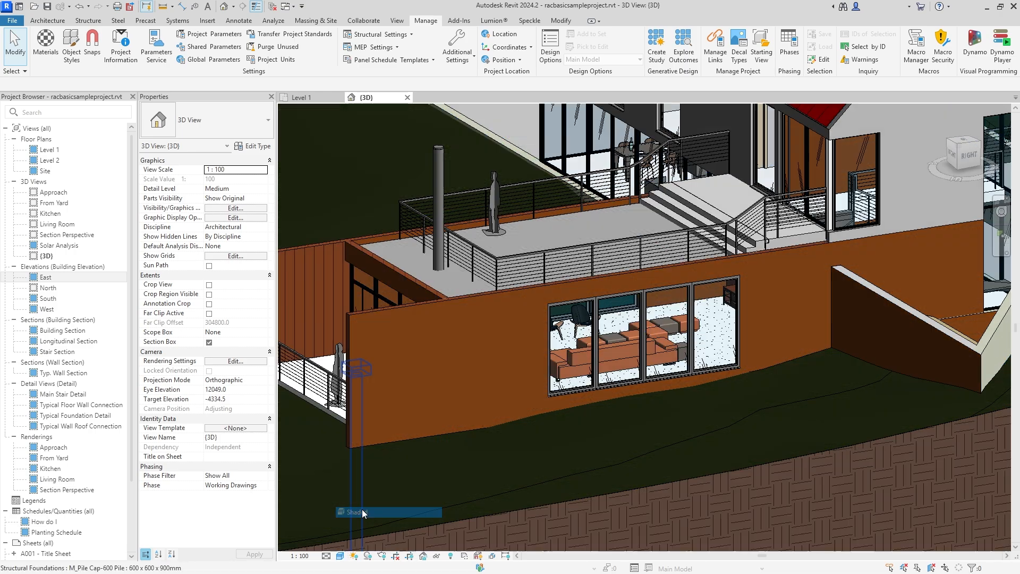
Examine the brick wall around the living-room window up close with the view's visual style set to Textures
middle_click_drag(637, 289, 665, 275, "shift")
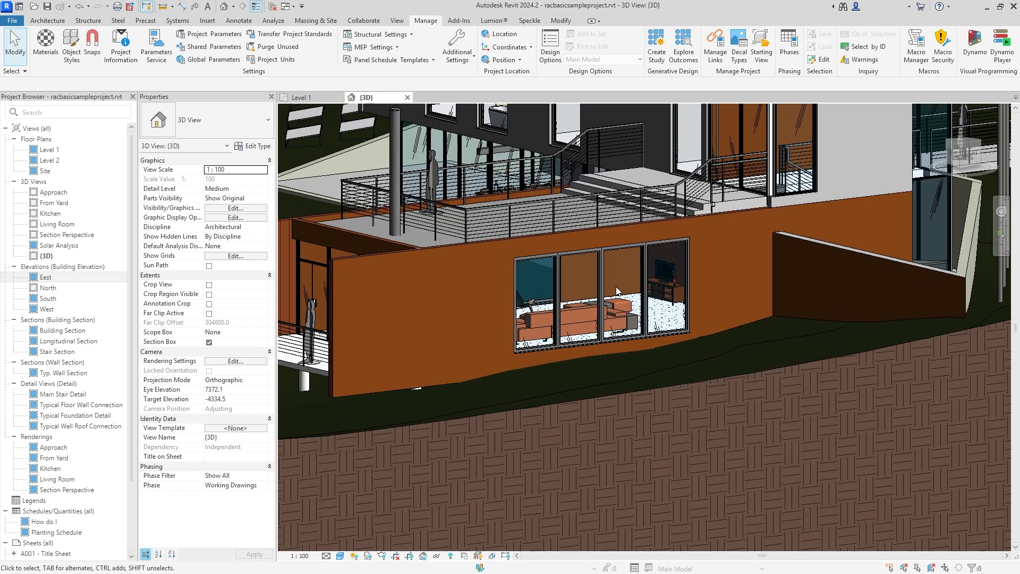
scroll(614, 295, "up", 5)
scroll(578, 304, "down", 5)
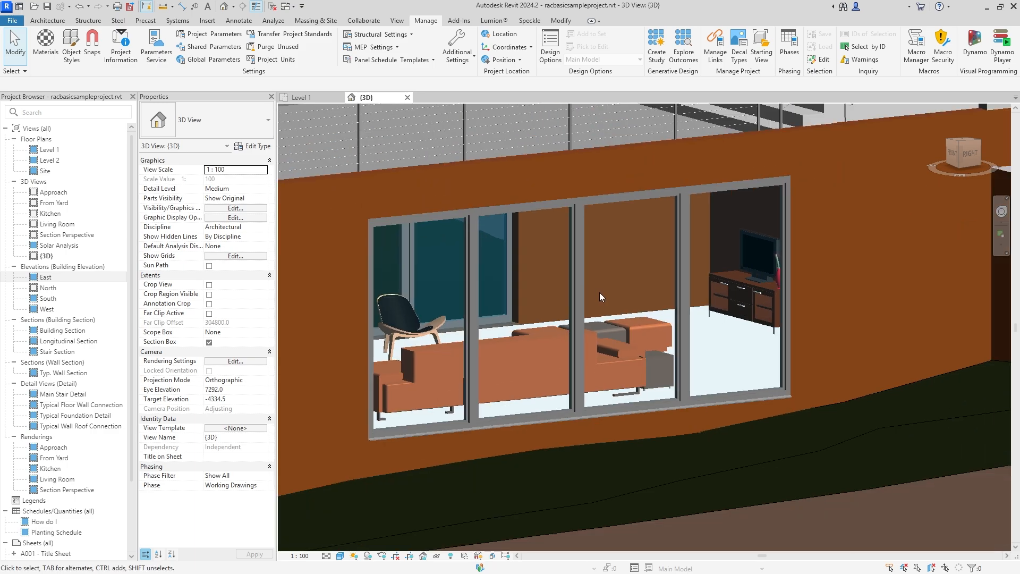
middle_click_drag(599, 293, 657, 299)
scroll(626, 292, "up", 1)
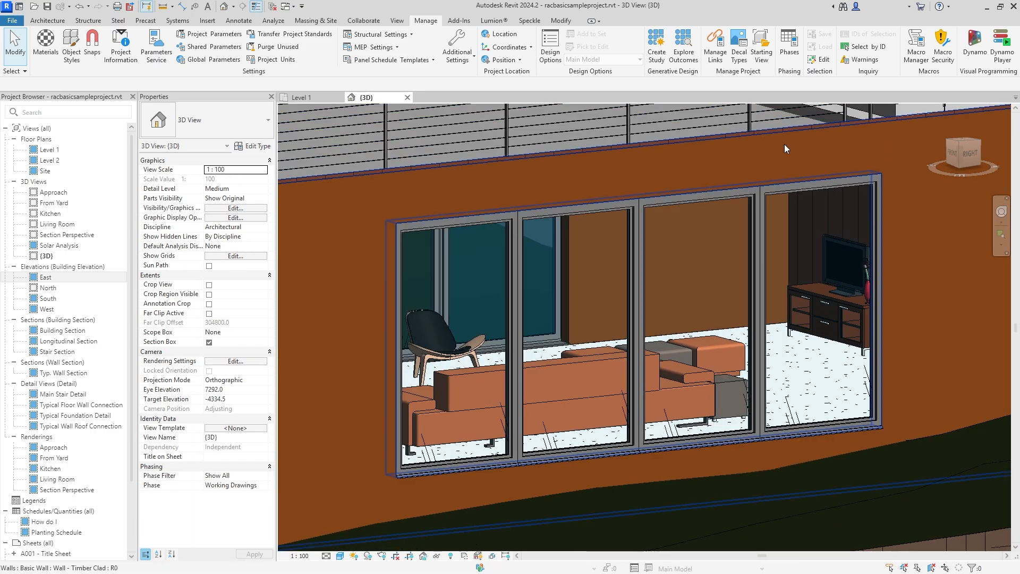
middle_click_drag(908, 247, 908, 247)
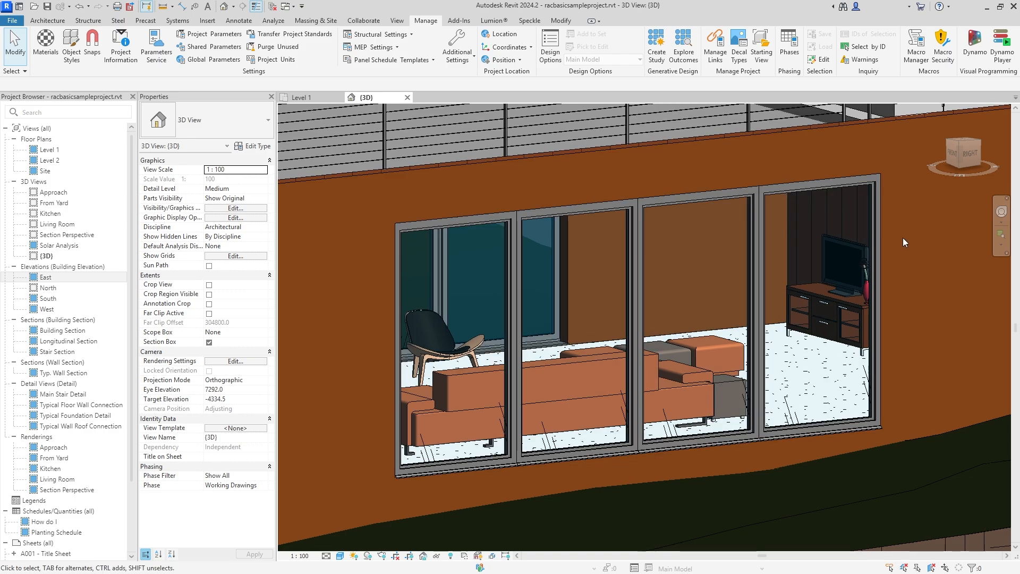
left_click(341, 556)
left_click(367, 541)
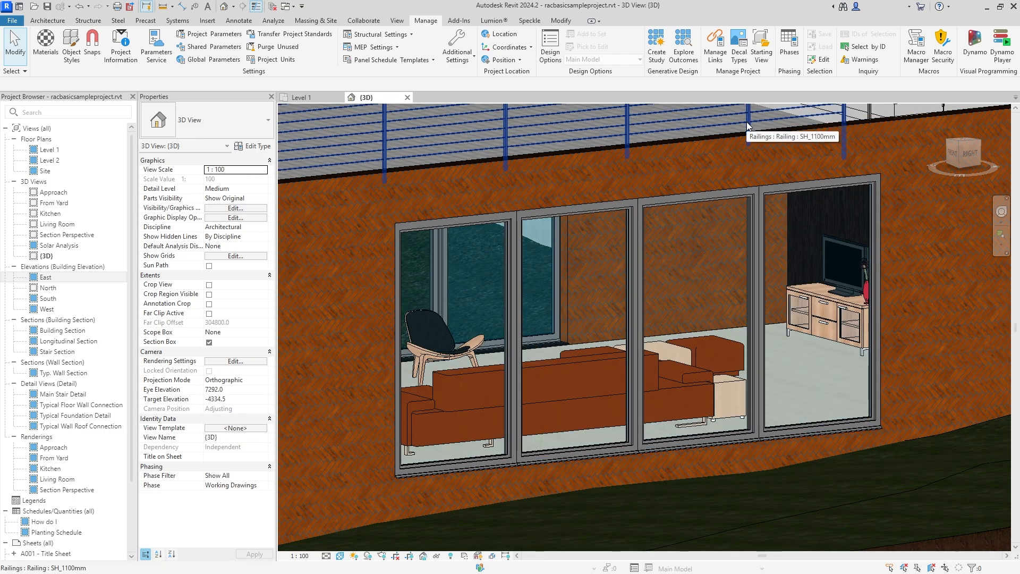
Review the appearance settings of .Brick, Common, Brown, close them, and set the view's visual style to Realistic
left_click(45, 43)
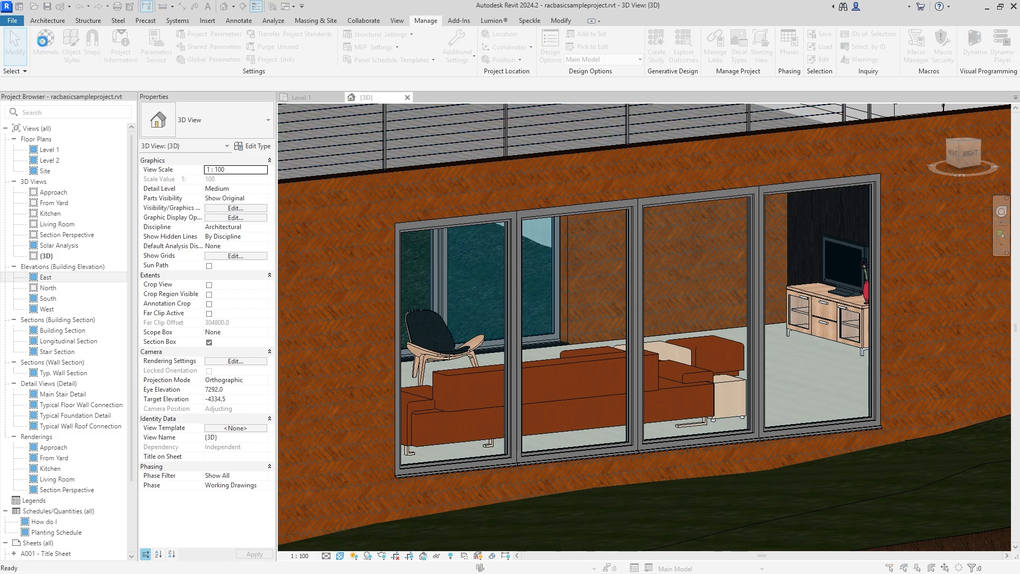
left_click(548, 100)
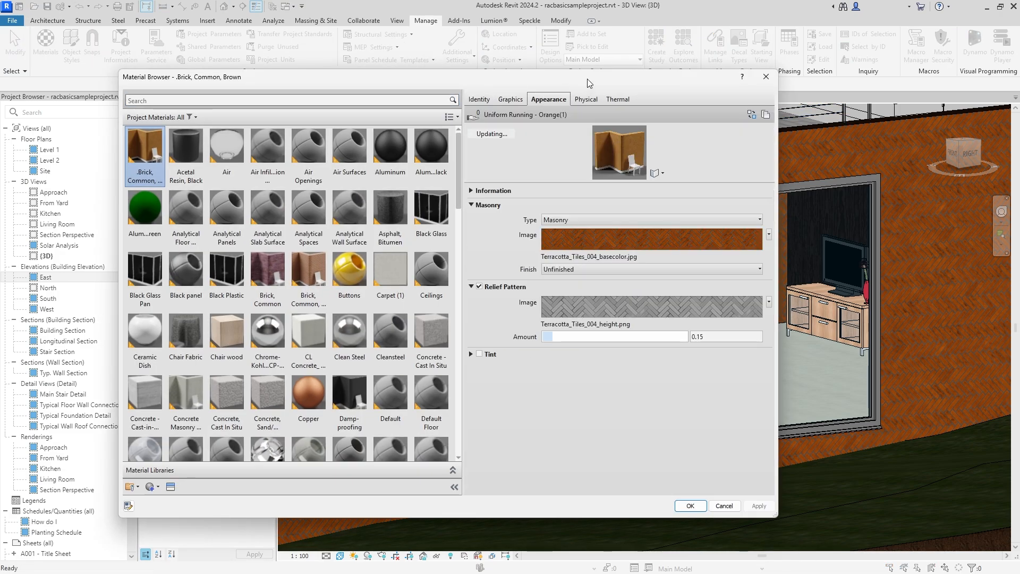
left_click_drag(588, 79, 401, 83)
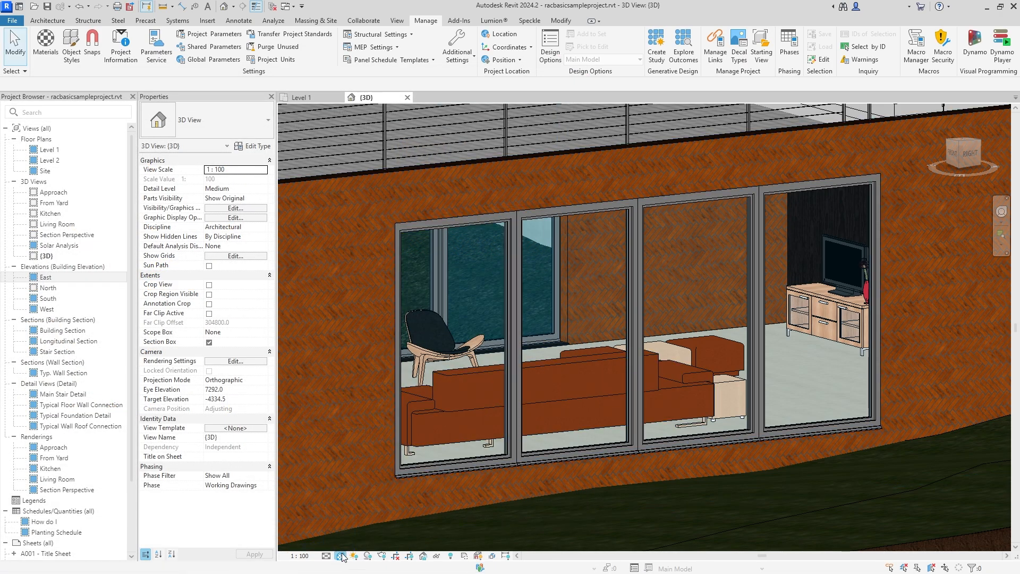
left_click(340, 555)
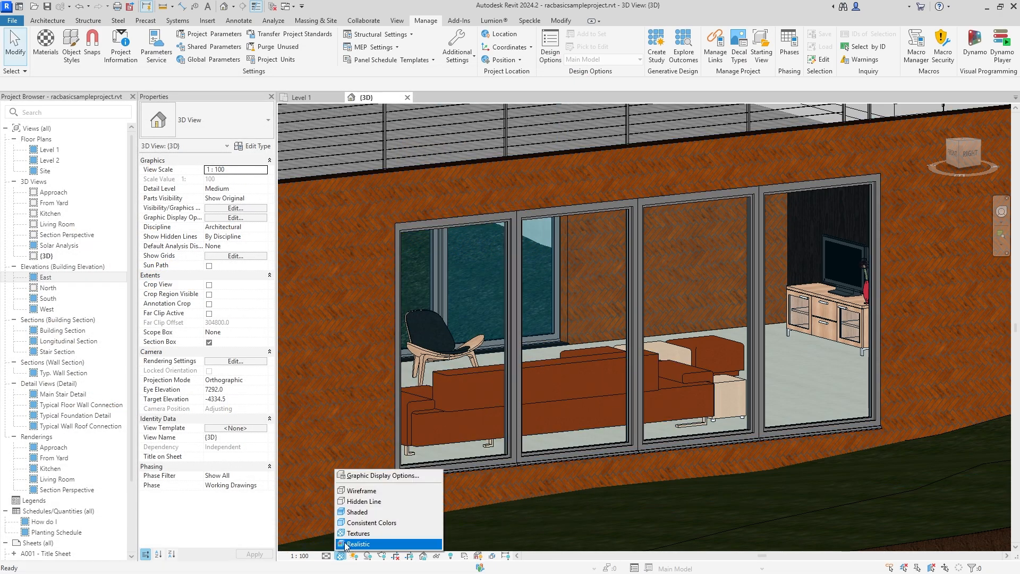
left_click(346, 544)
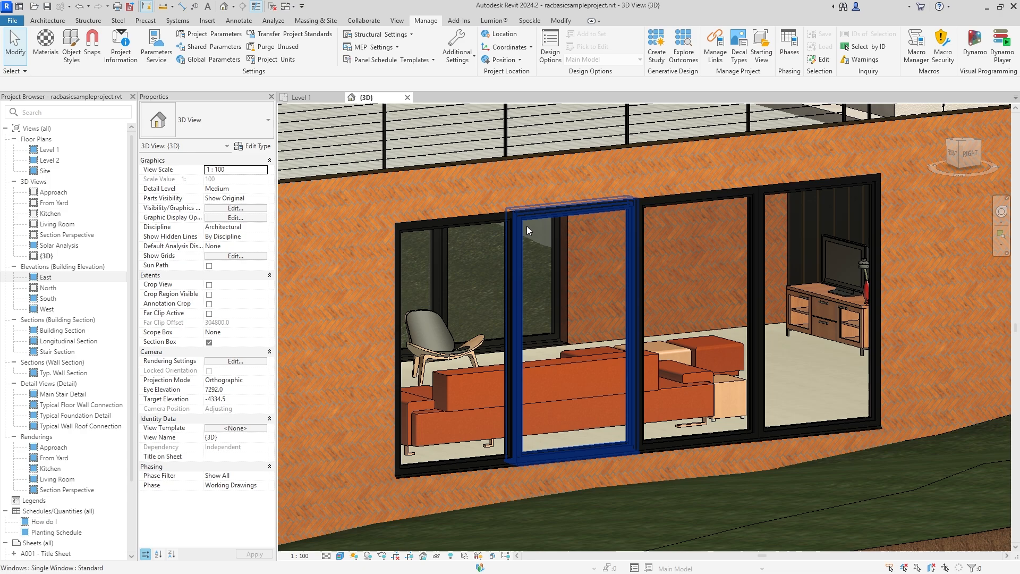
Raise the Relief Pattern amount of .Brick, Common, Brown to 2.00, apply it, and close the Material Browser
left_click(46, 42)
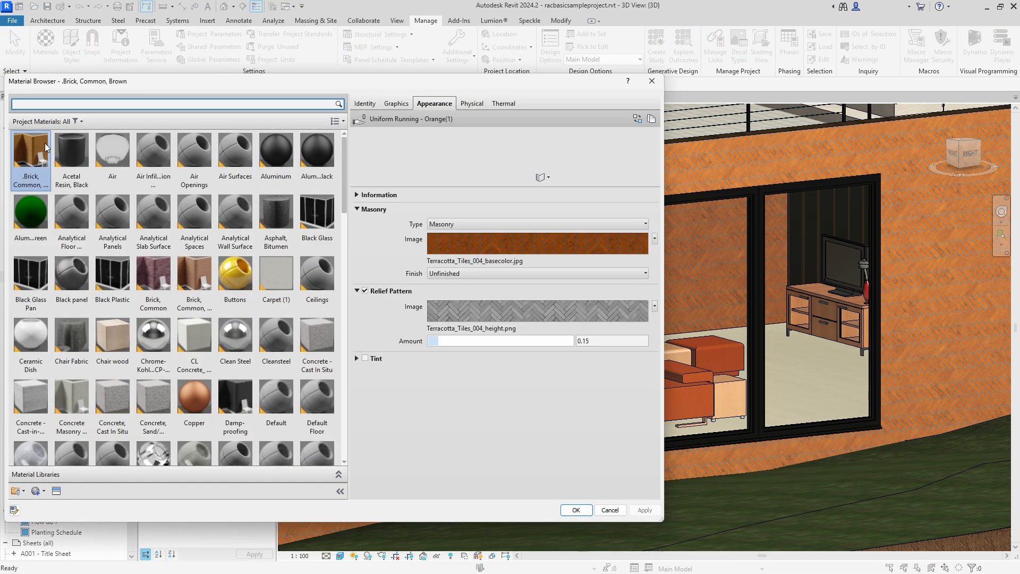
left_click_drag(435, 338, 576, 342)
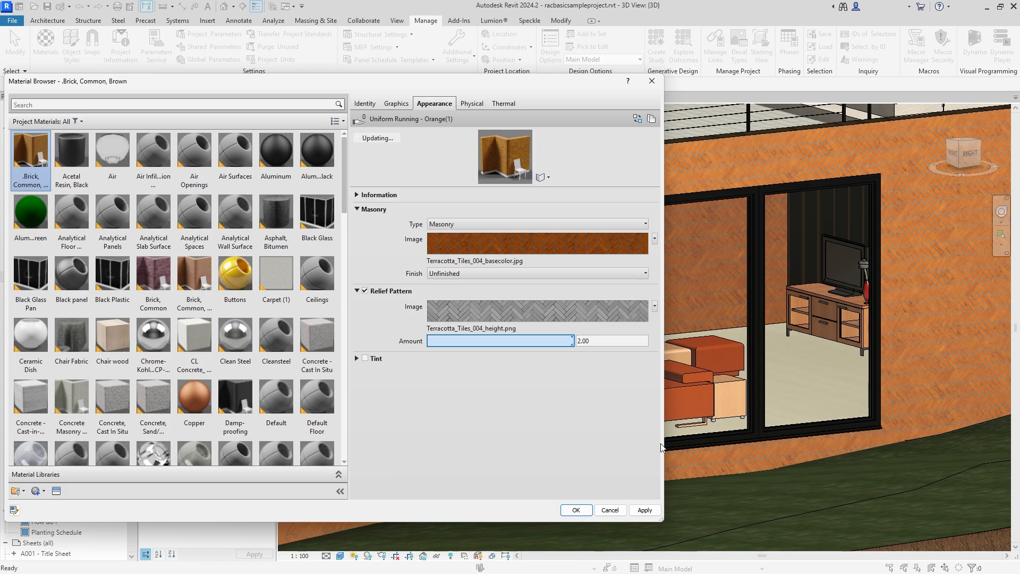
left_click(644, 510)
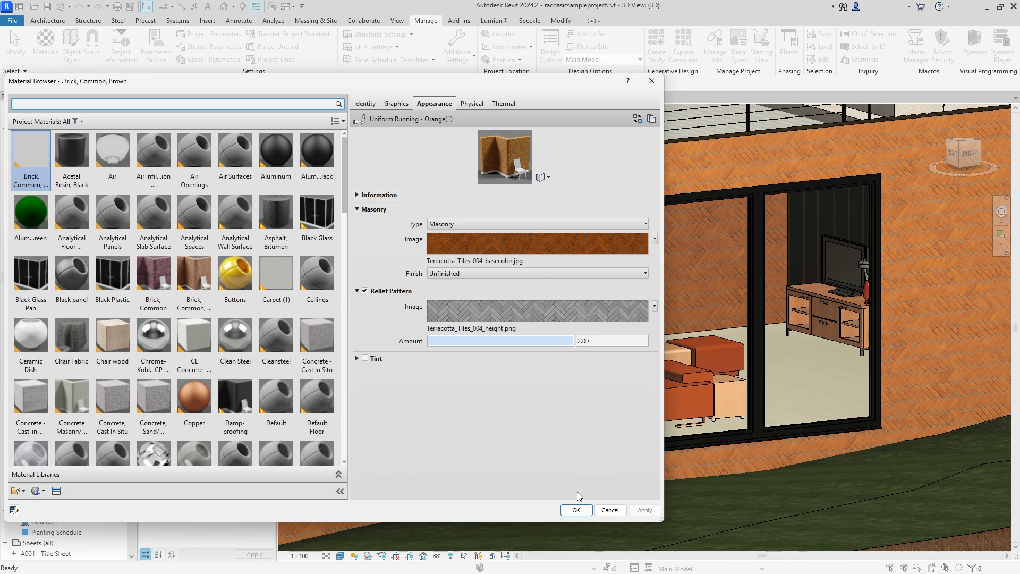
left_click(575, 510)
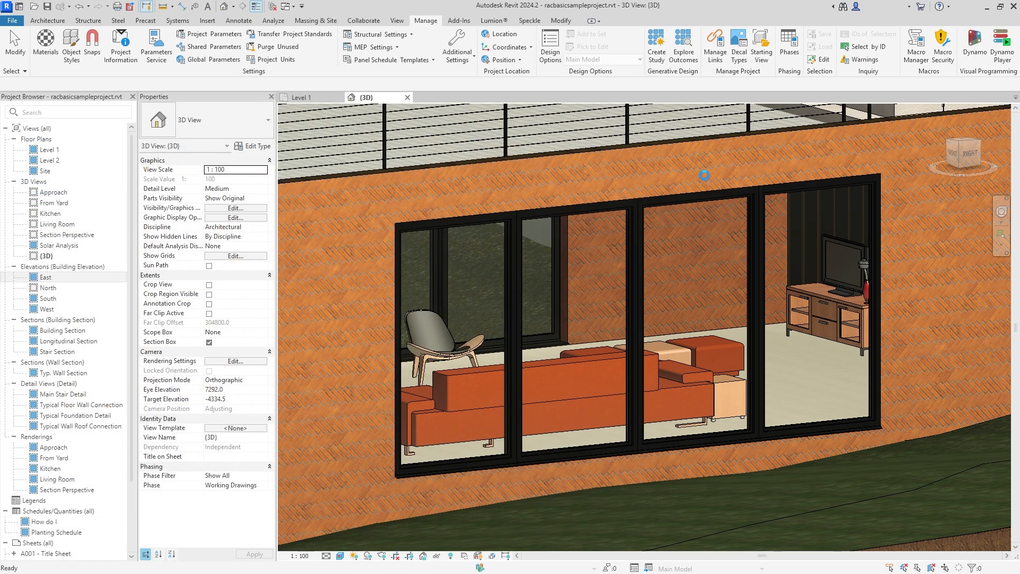
Set the Relief Pattern amount of .Brick, Common, Brown to 0.00 and apply it to compare the wall's relief up close
scroll(705, 167, "up", 8)
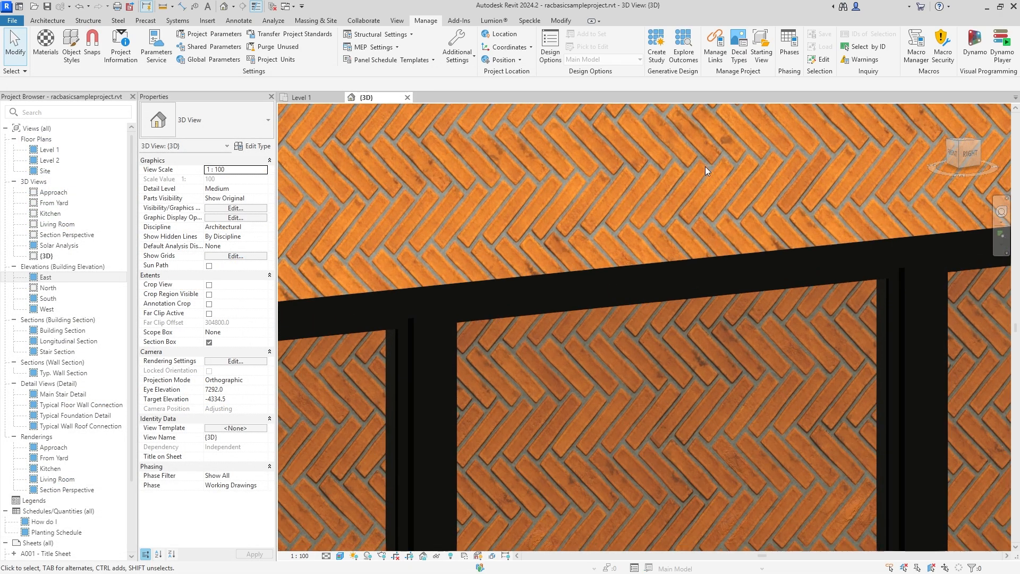
scroll(705, 167, "up", 1)
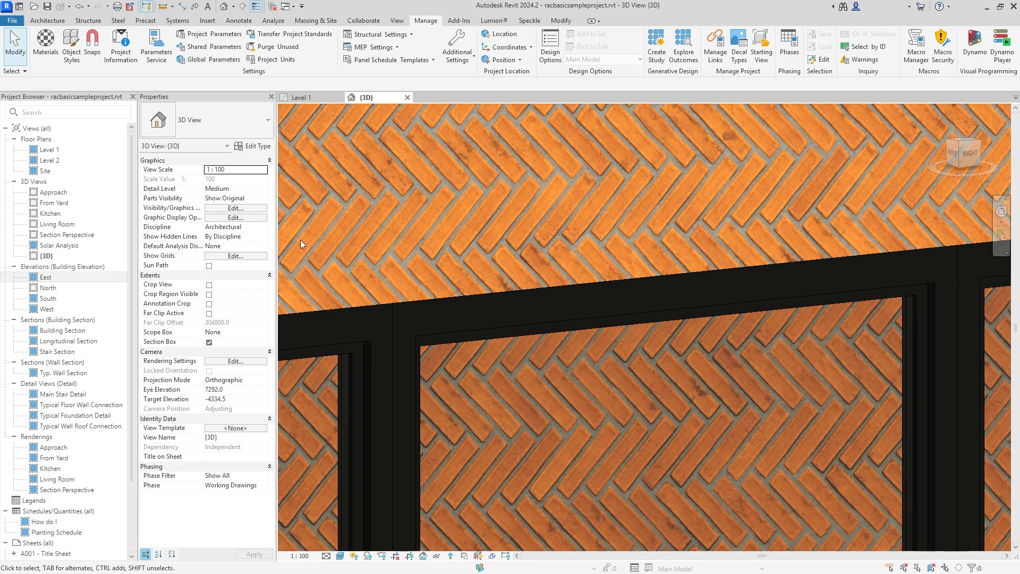
left_click(45, 43)
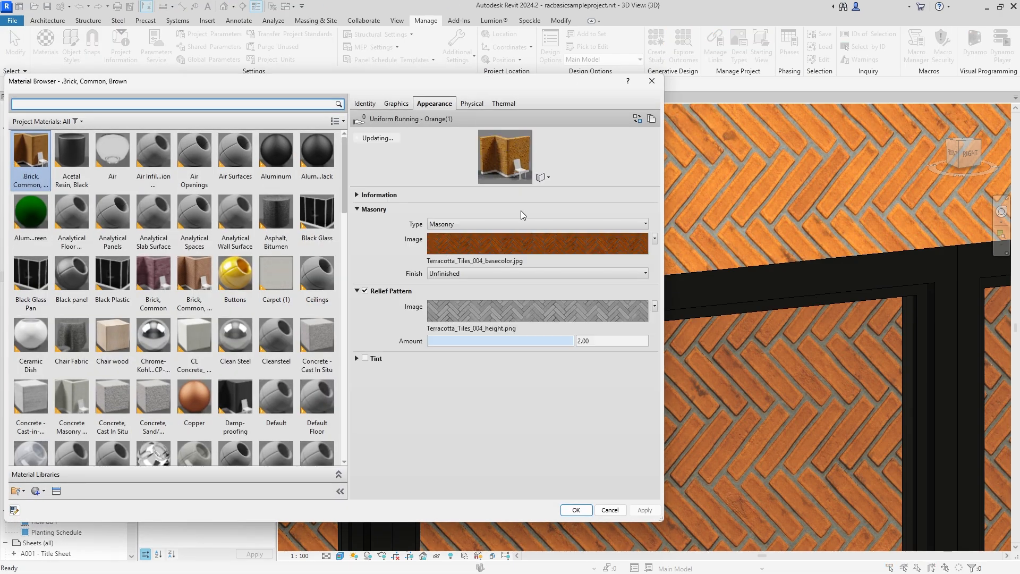
left_click_drag(550, 338, 352, 343)
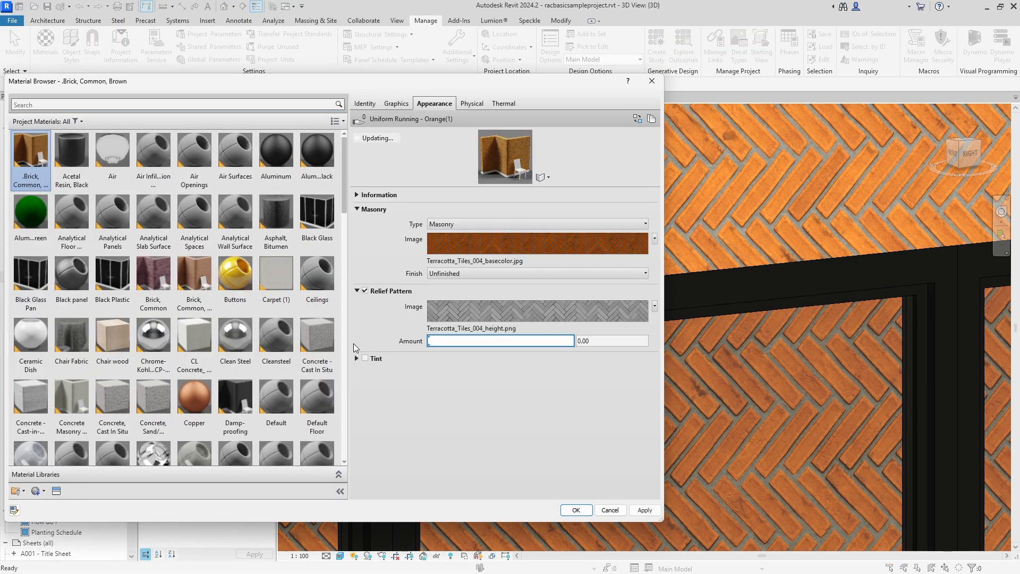
left_click(644, 510)
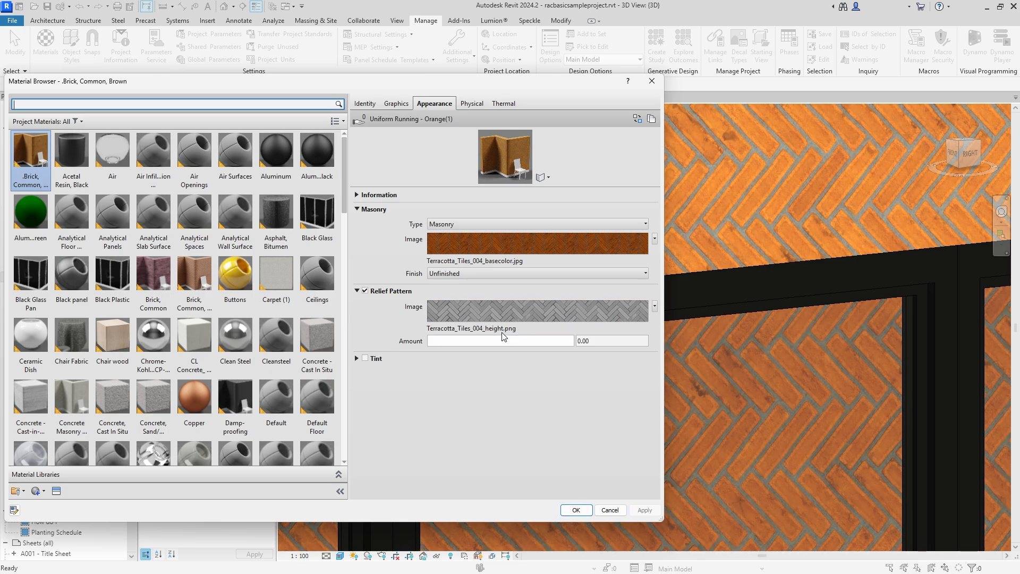
Return the Relief Pattern amount of .Brick, Common, Brown to 2.00, apply it, and close the Material Browser
left_click_drag(429, 341, 667, 341)
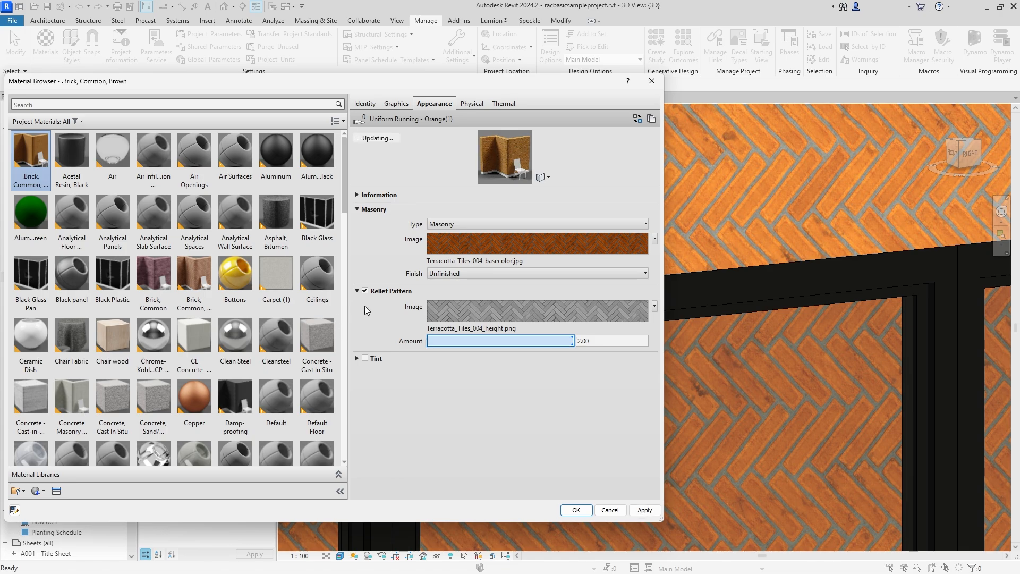
left_click(644, 510)
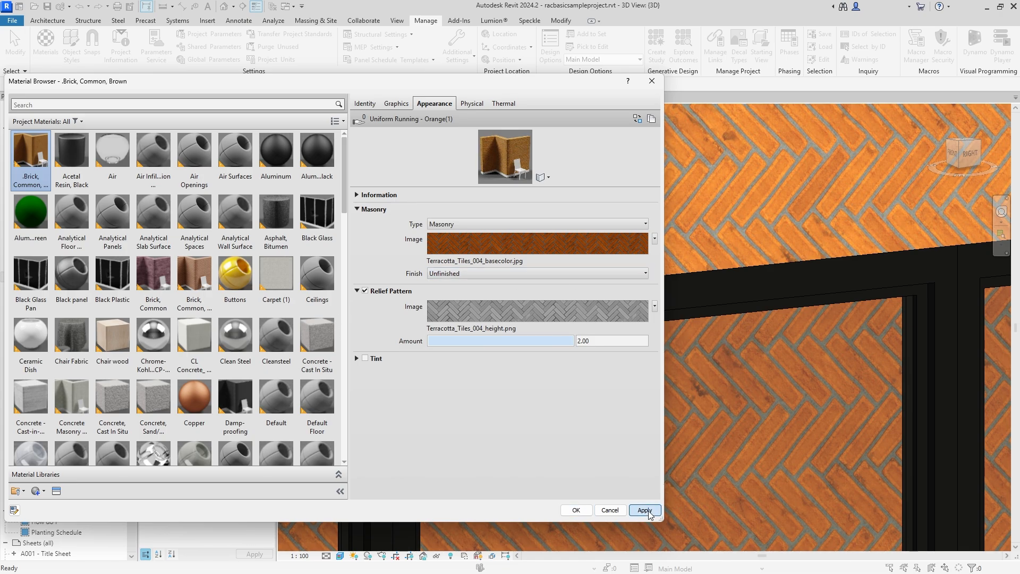
left_click(575, 510)
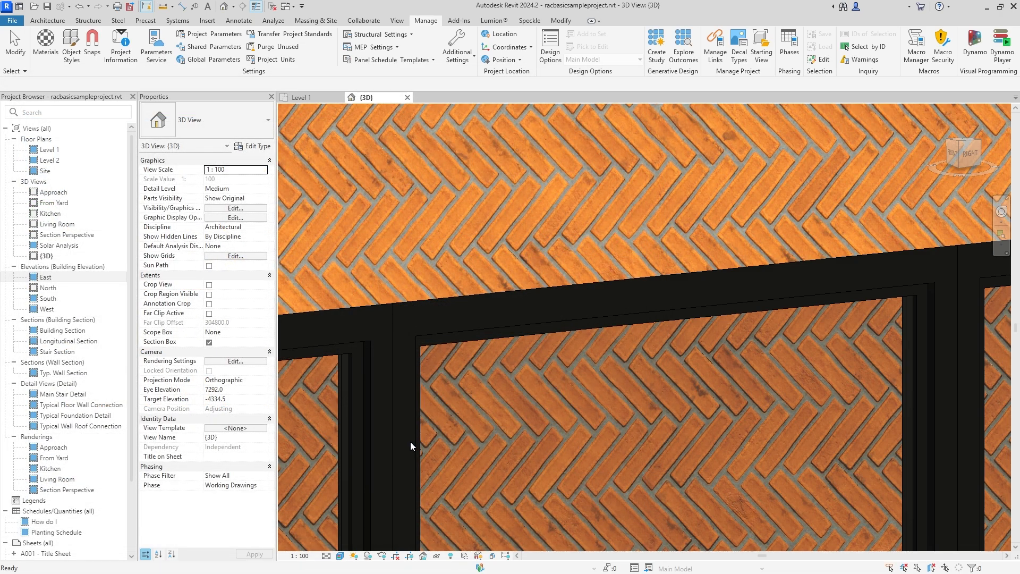
Set the 3D view's visual style to Consistent Colors and view the wall around the living-room window
left_click(340, 555)
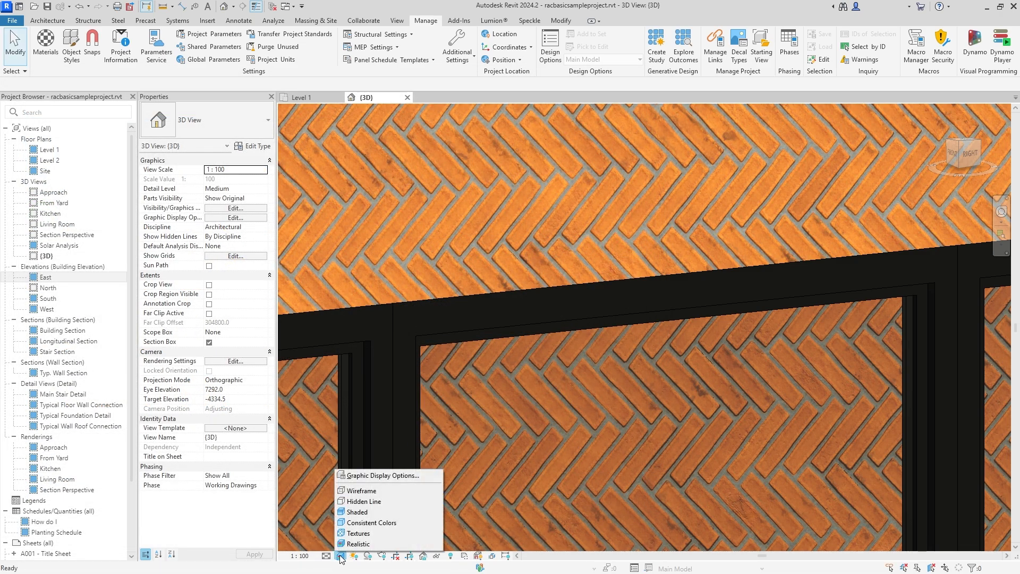
left_click(374, 522)
scroll(596, 323, "down", 4)
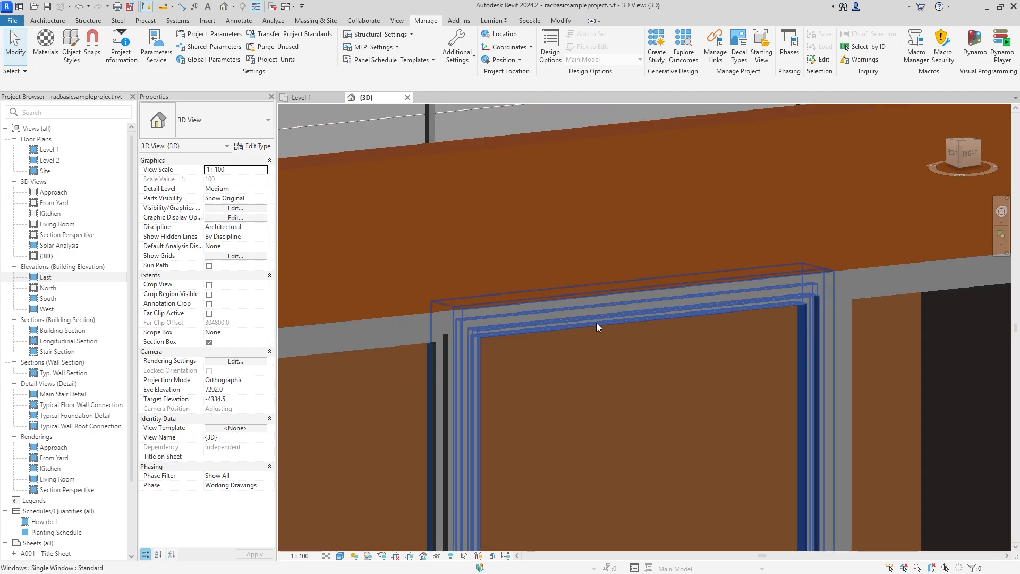
middle_click_drag(626, 340, 659, 236)
scroll(686, 221, "down", 1)
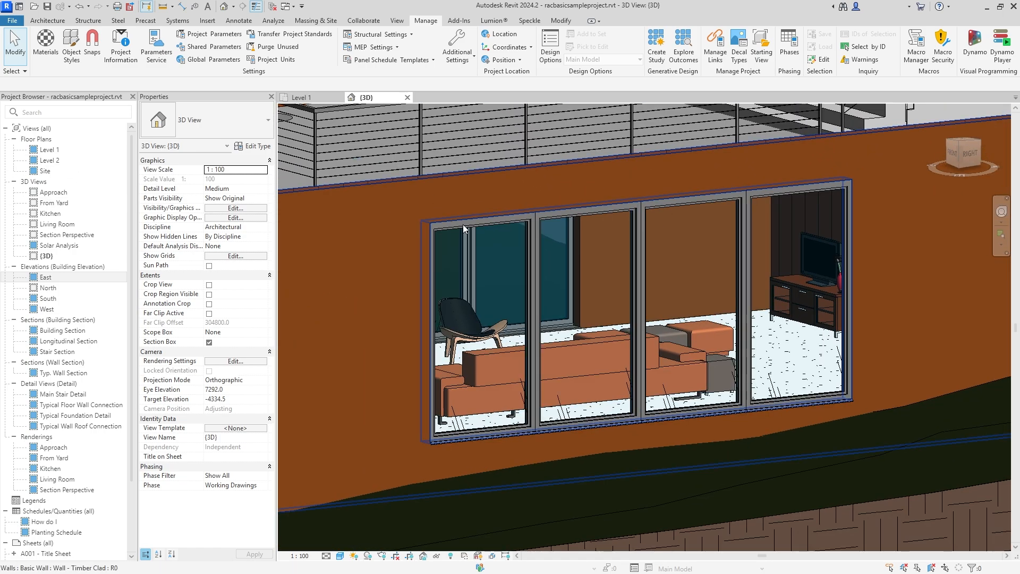
Open the East elevation and examine the surface of the long wall beside the living-room windows
double_click(79, 279)
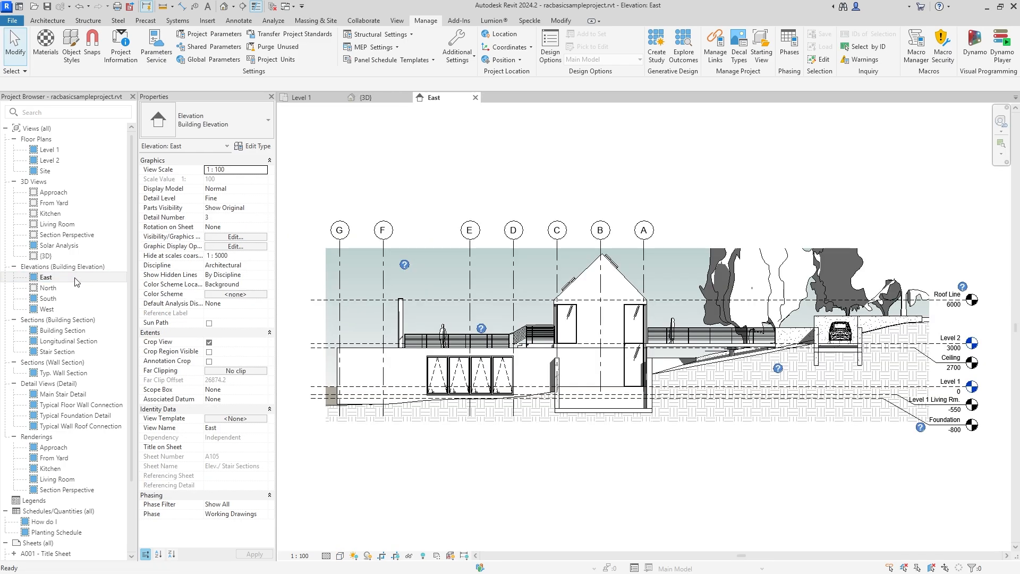
scroll(441, 405, "up", 8)
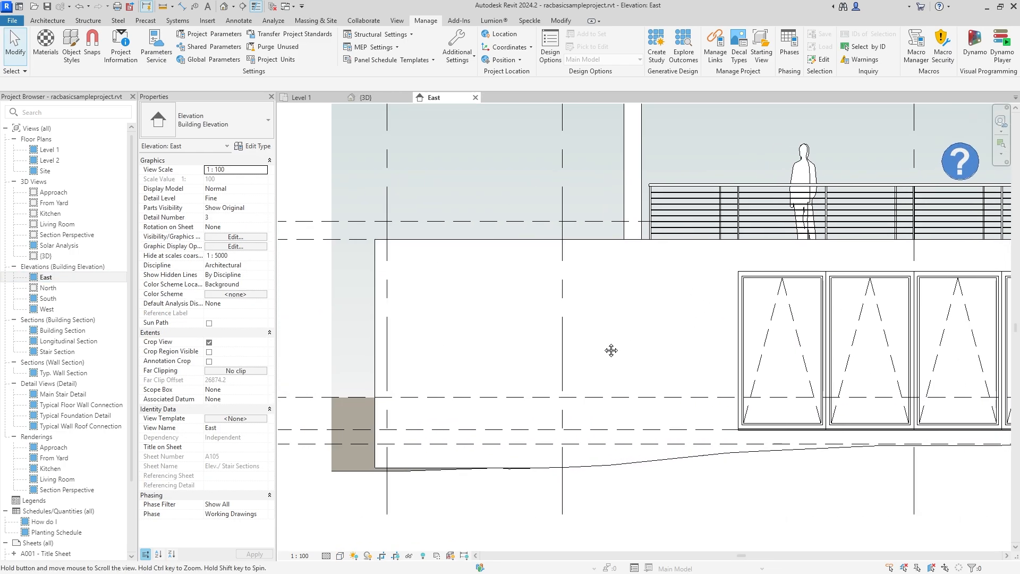
scroll(489, 296, "down", 2)
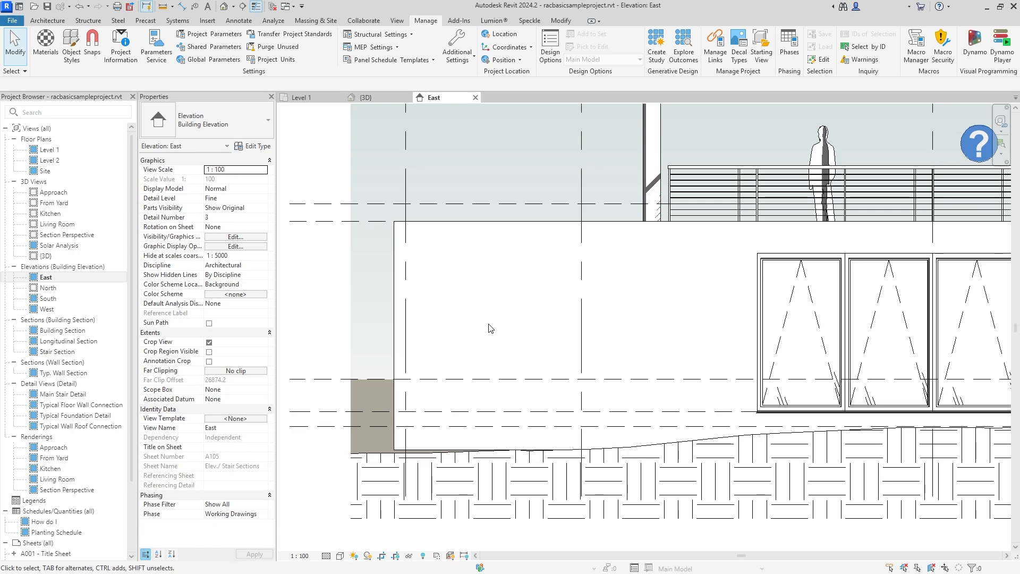
middle_click_drag(590, 353, 494, 263)
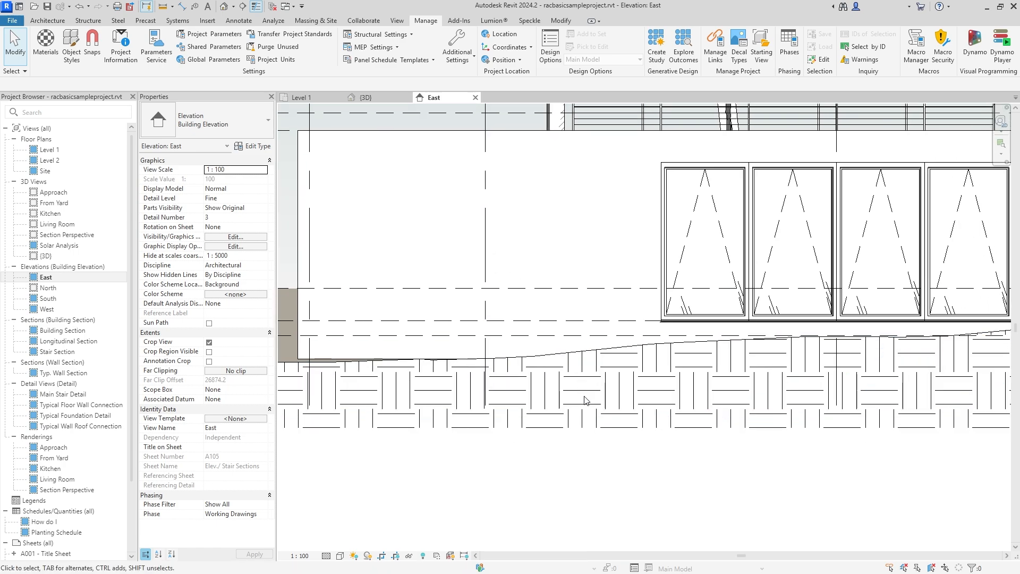
middle_click_drag(454, 393, 519, 393)
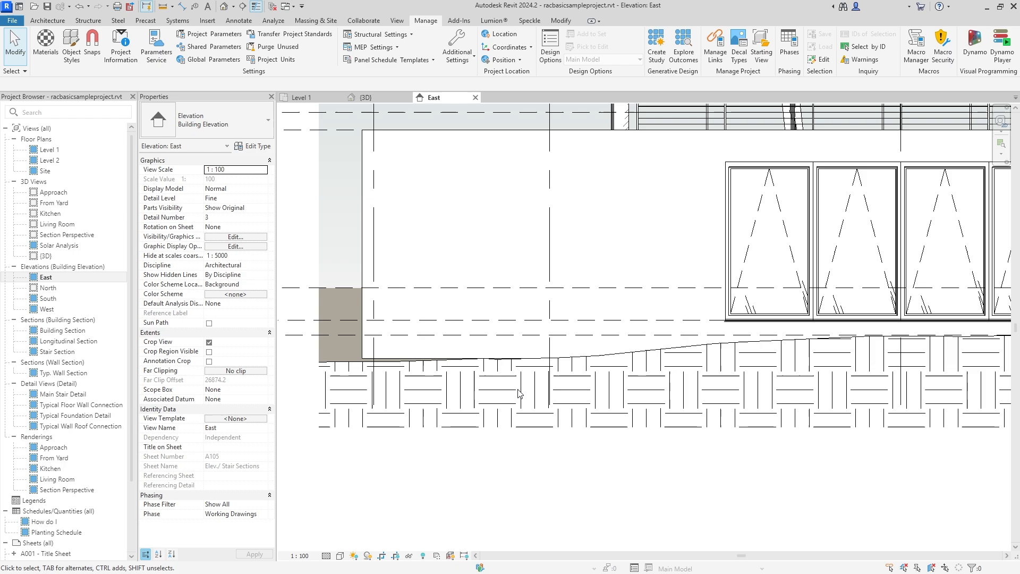
middle_click_drag(503, 237, 510, 306)
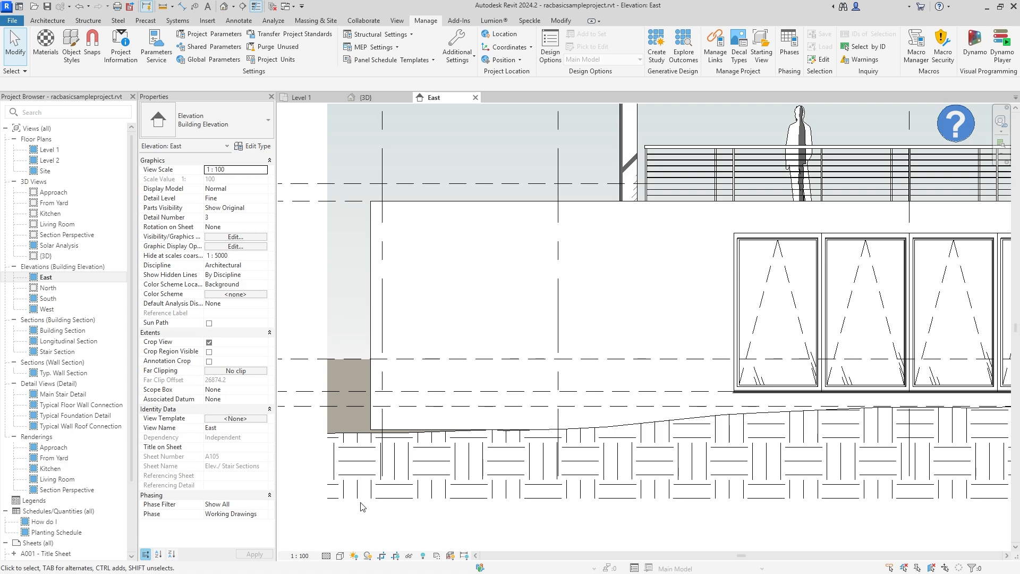
left_click(340, 555)
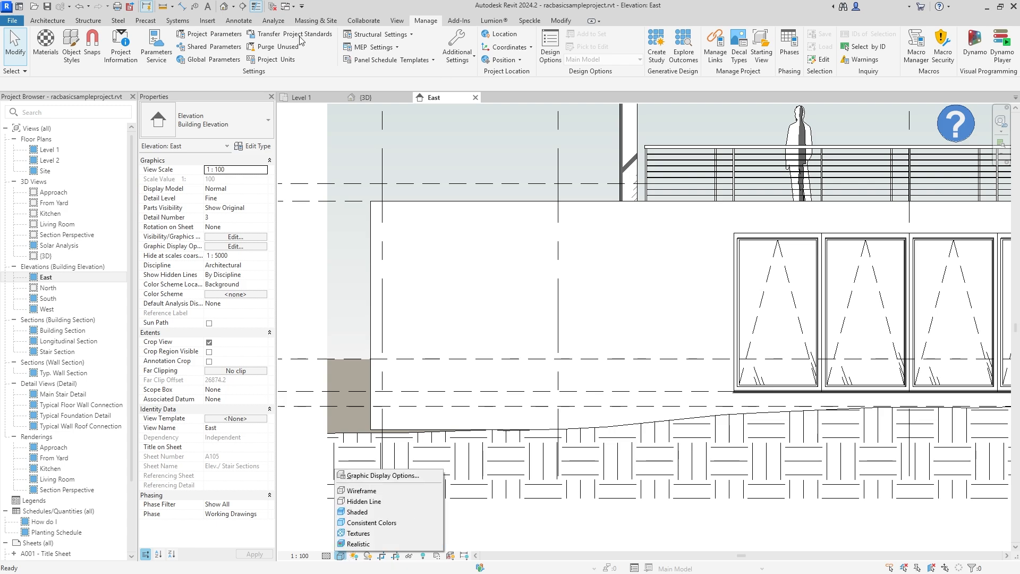
Assign the model pattern Herringbone 100x200 as the foreground surface pattern of .Brick, Common, Brown
left_click(50, 48)
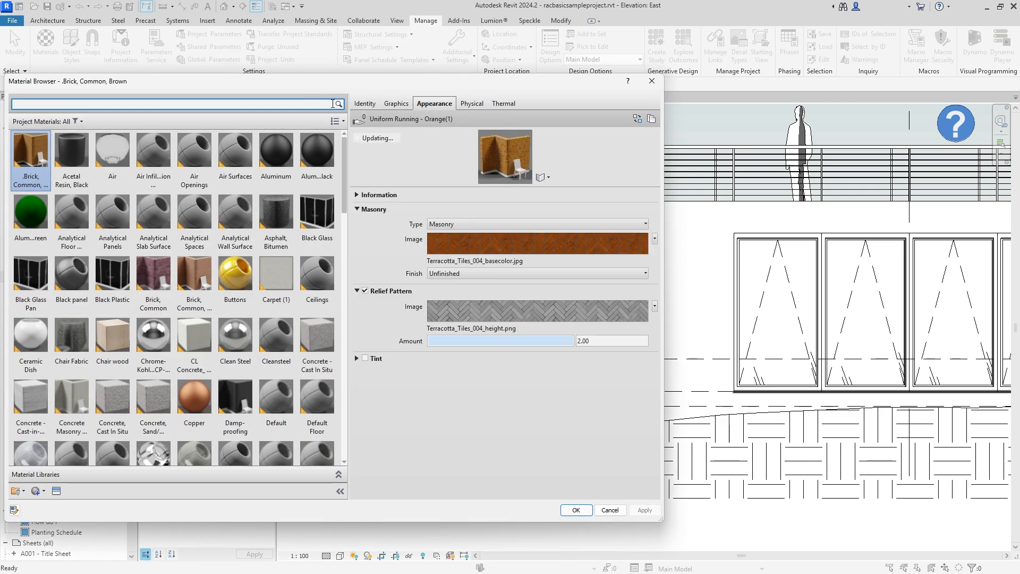
left_click_drag(346, 84, 497, 87)
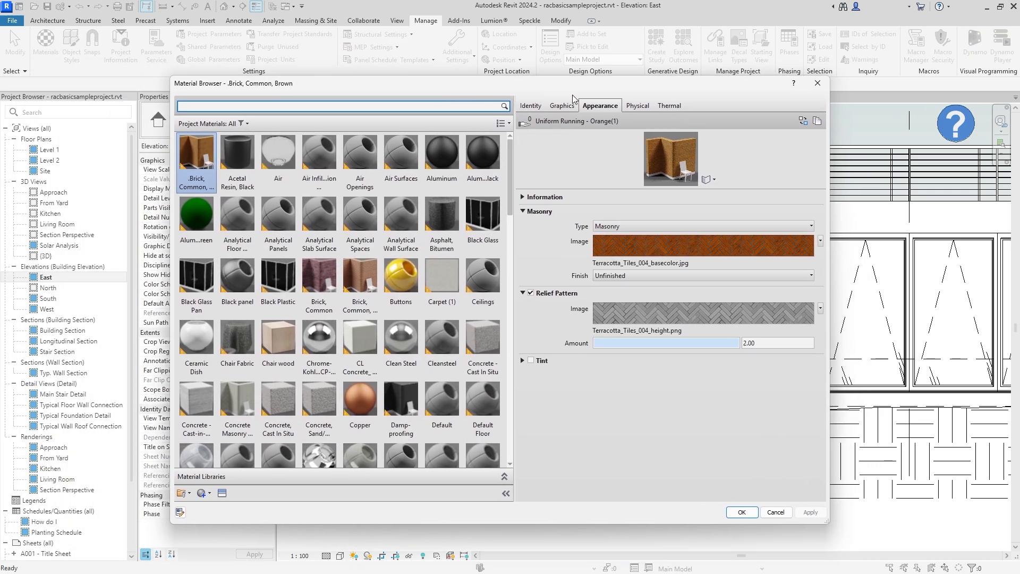
left_click(559, 105)
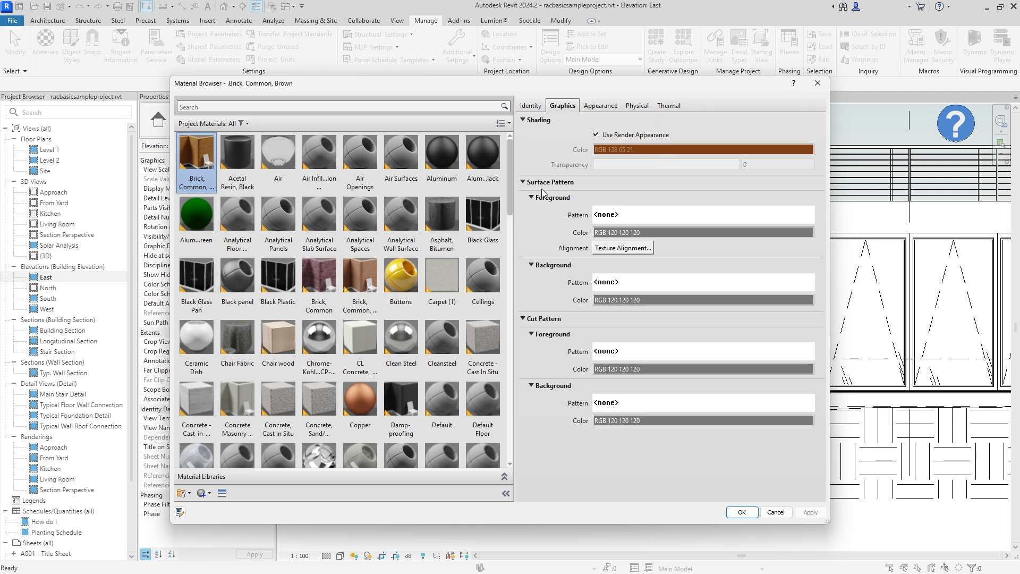
left_click(658, 215)
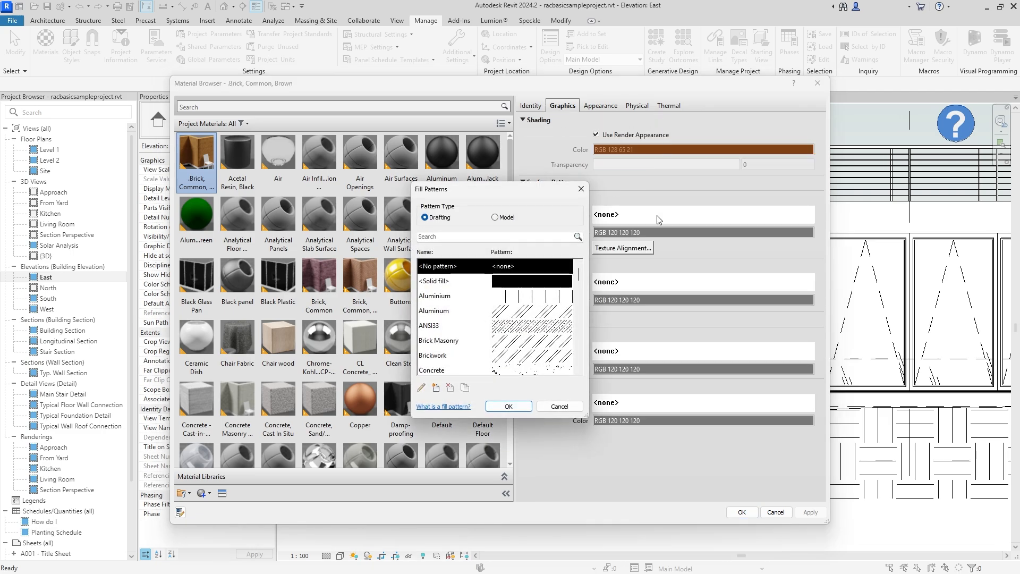
scroll(580, 267, "down", 5)
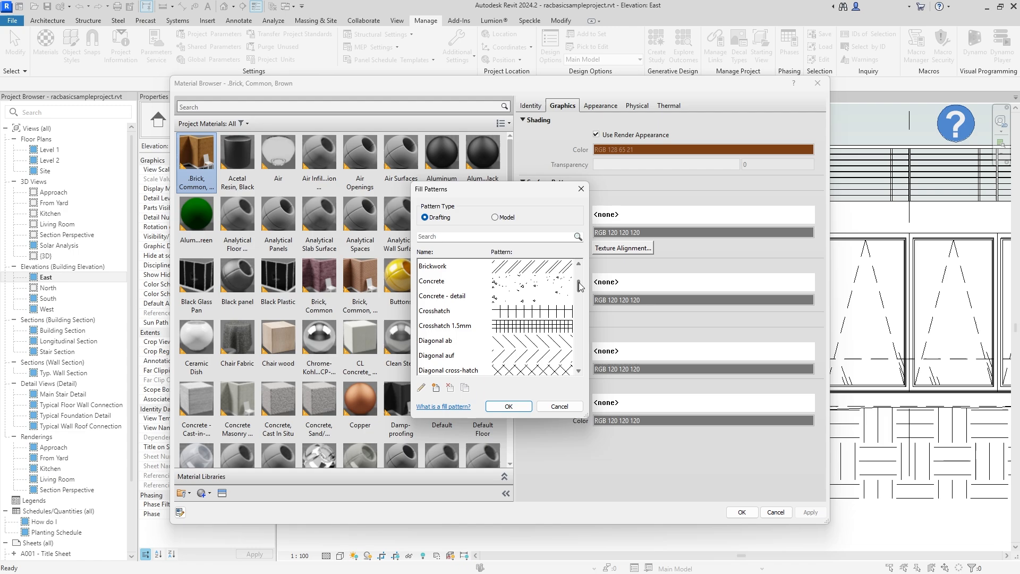
scroll(580, 267, "up", 5)
left_click(505, 217)
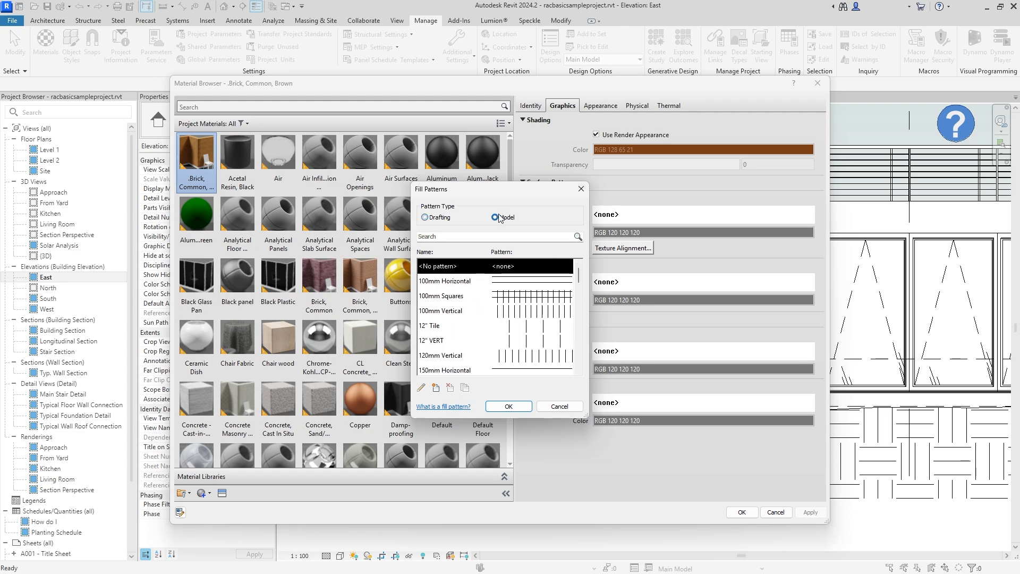
left_click_drag(579, 274, 586, 345)
left_click(455, 329)
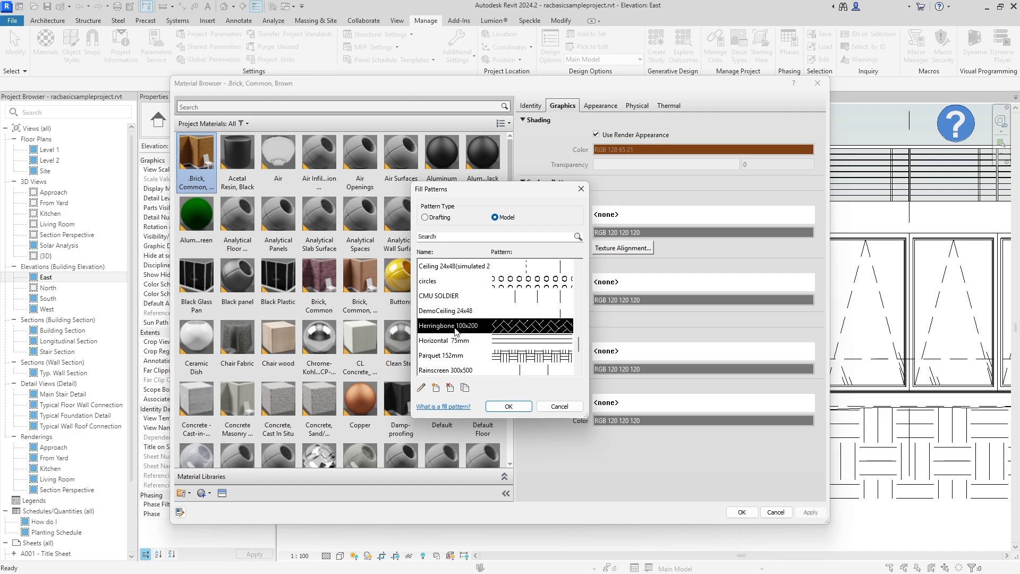
left_click(508, 406)
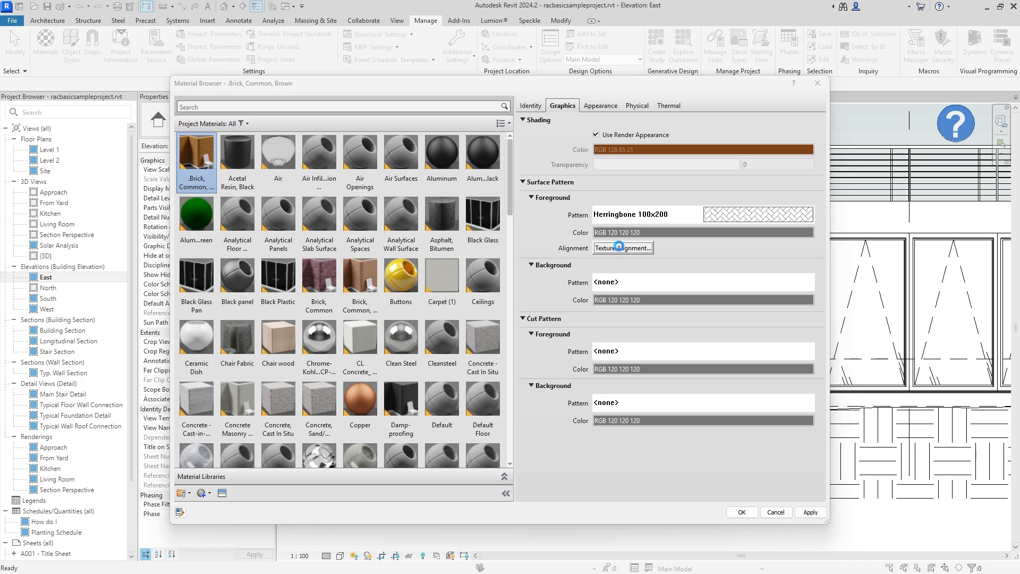
Shift the brick's render appearance leftward to align with its herringbone surface pattern, apply the material changes, and close the Material Browser
left_click(619, 248)
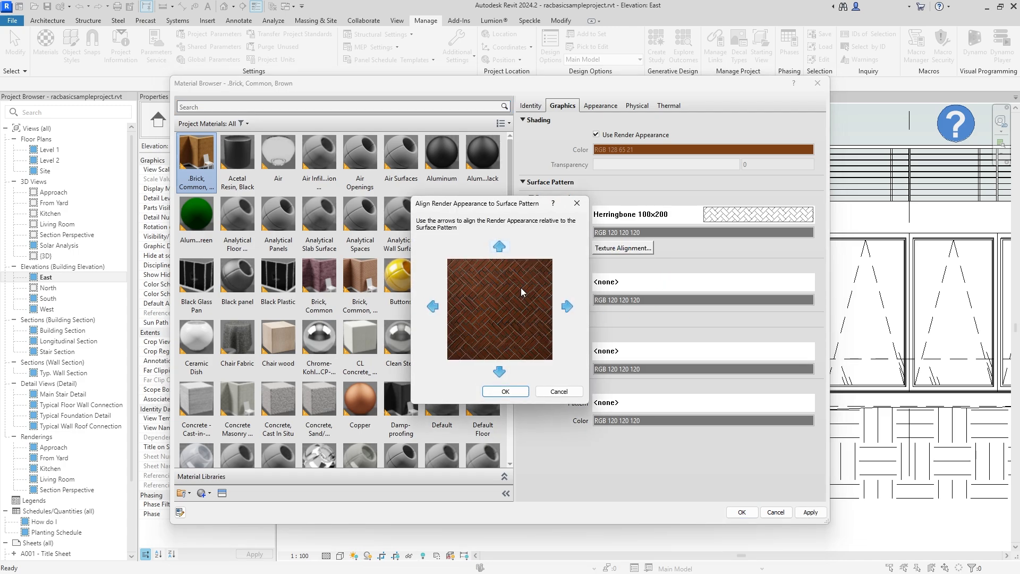
left_click(430, 305)
left_click(430, 305)
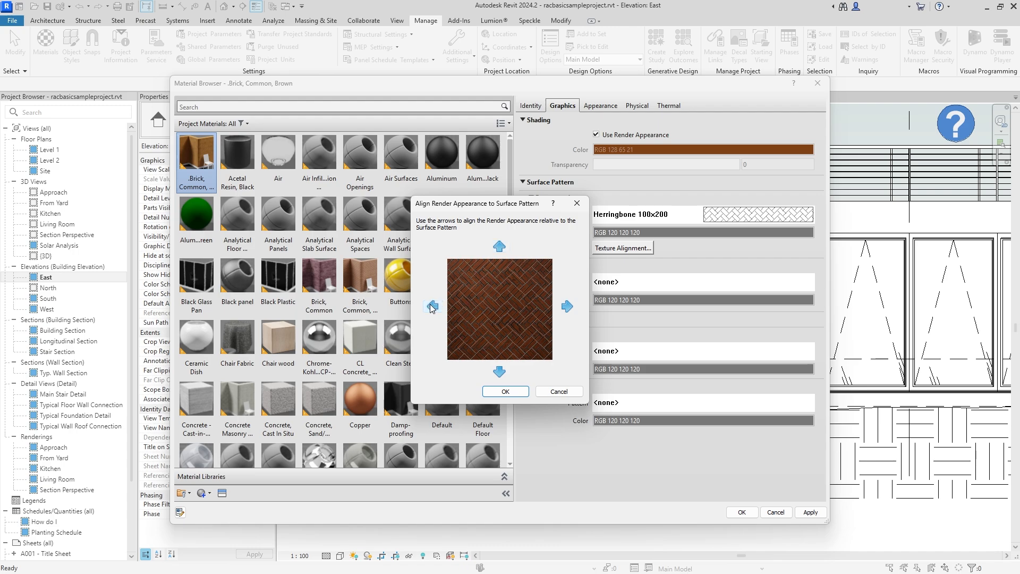
left_click(433, 306)
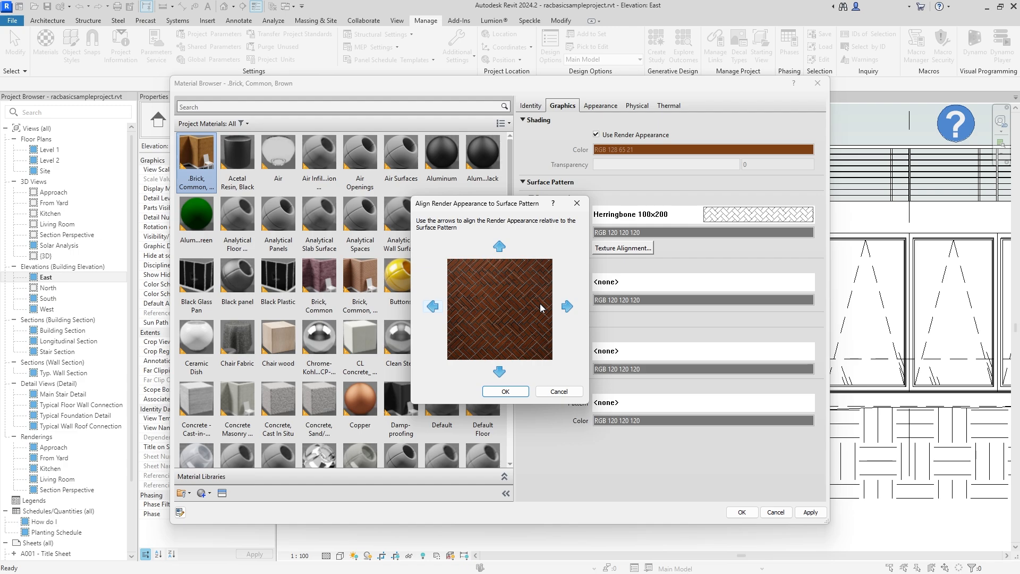
left_click(504, 392)
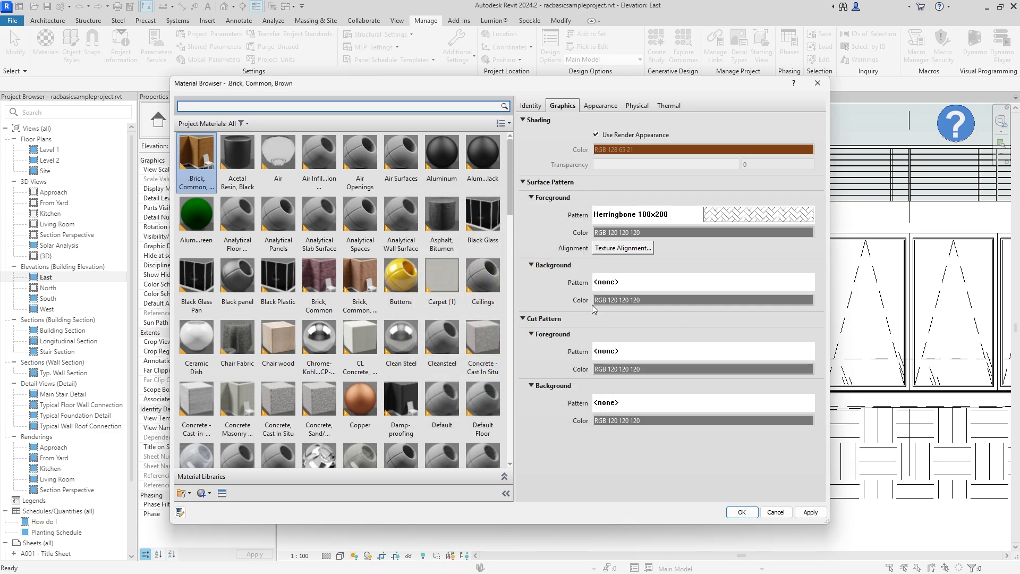
left_click(810, 512)
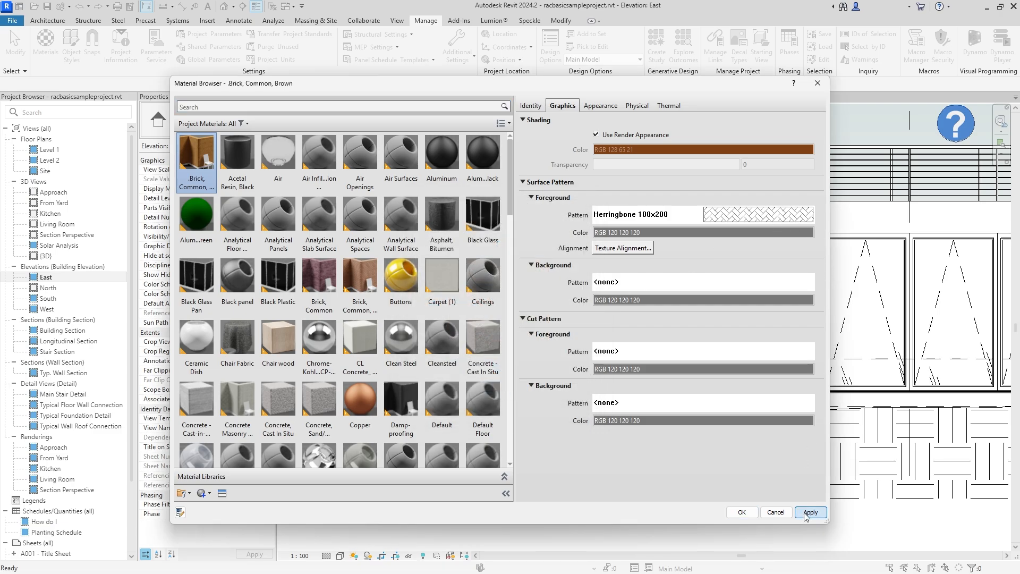
left_click(744, 513)
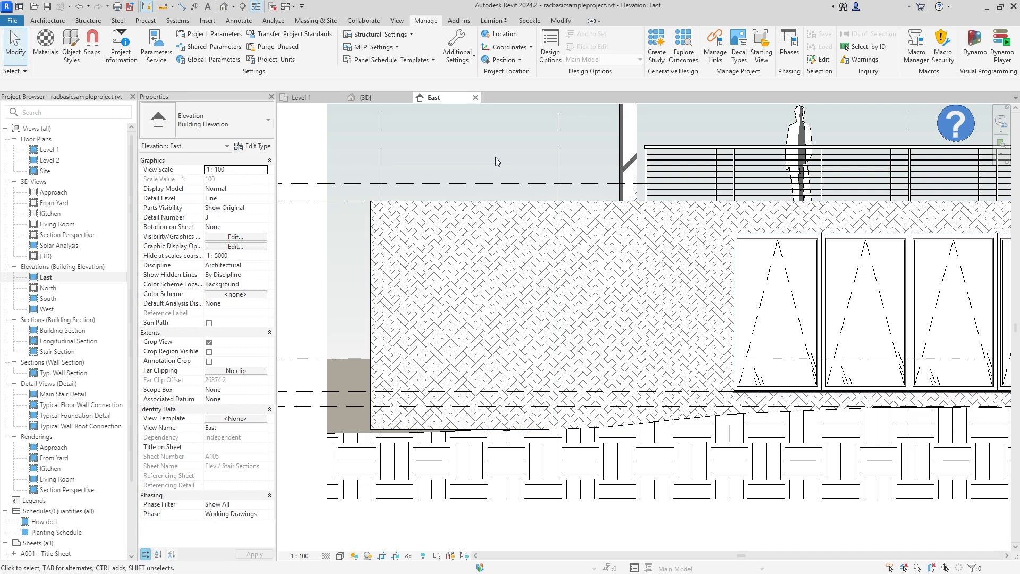
Duplicate the East elevation without detailing and frame the herringbone wall beside the windows in the copy
right_click(58, 278)
mouse_move(191, 391)
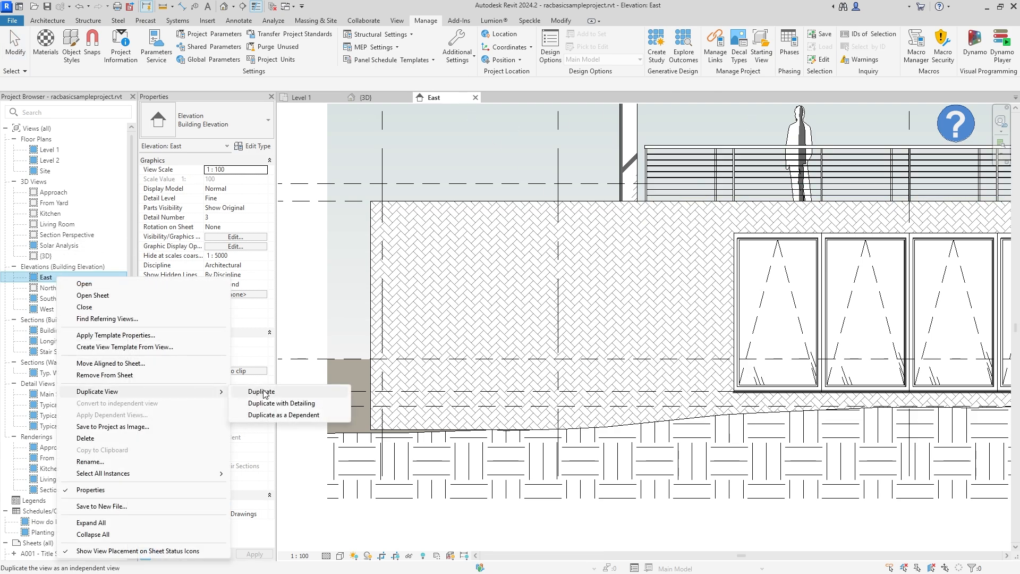
left_click(264, 393)
scroll(460, 408, "up", 10)
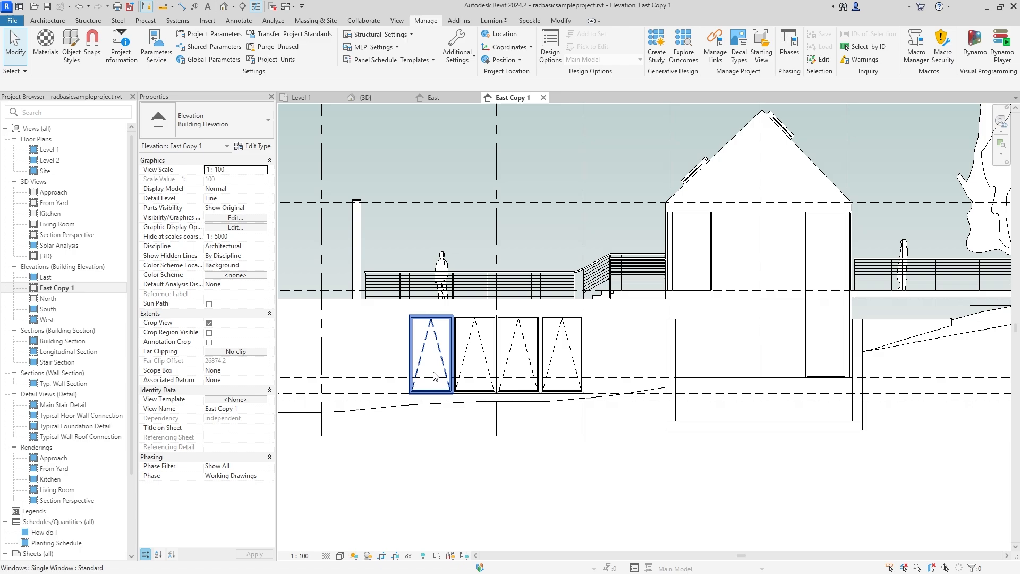
middle_click_drag(633, 358, 680, 336)
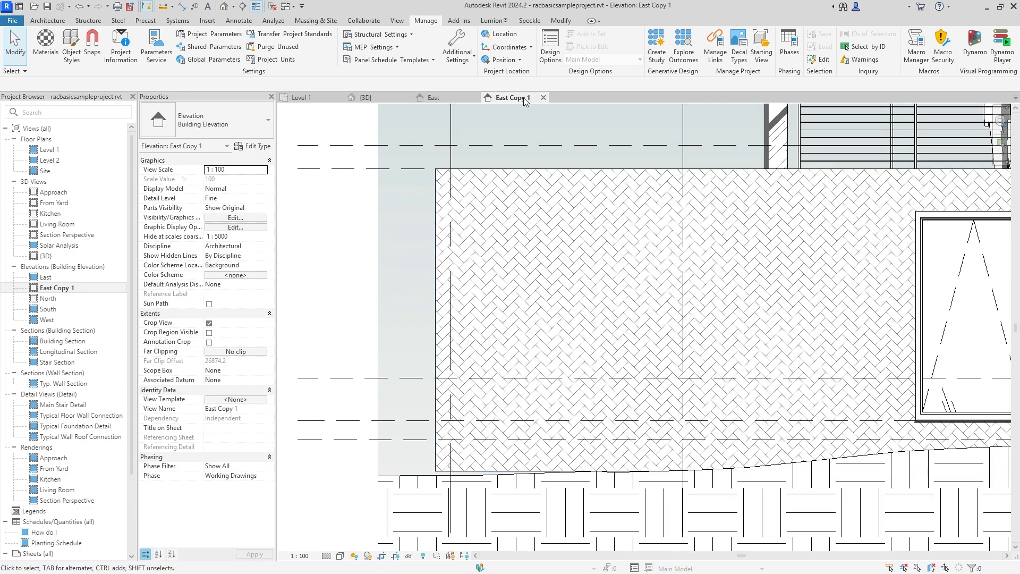
Tile the East elevation and its copy side by side and frame the herringbone wall's end in the copy
left_click_drag(510, 97, 1015, 278)
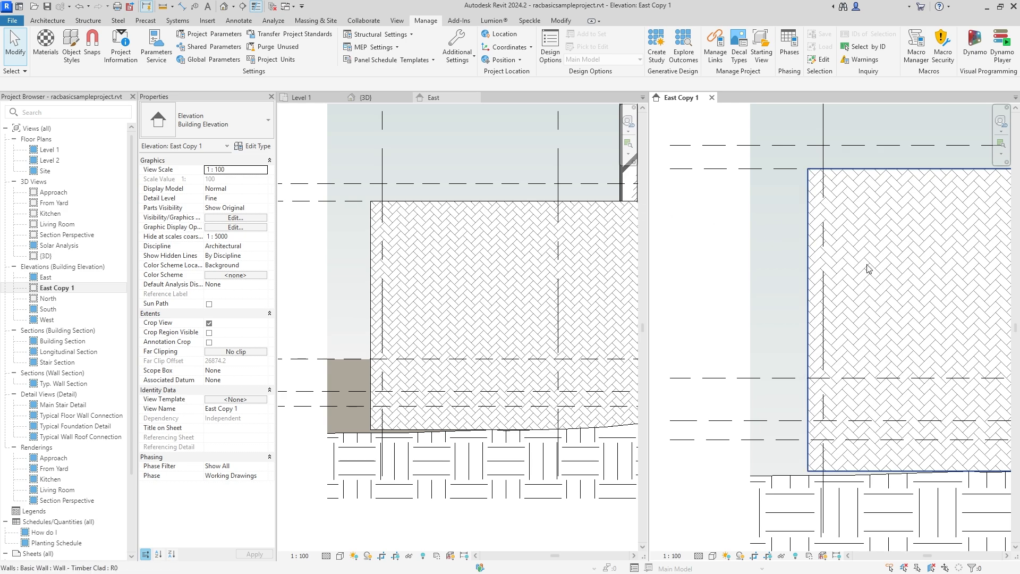
scroll(829, 257, "down", 4)
mouse_move(872, 246)
middle_mouse_down()
mouse_move(793, 270)
mouse_move(804, 267)
middle_mouse_up()
scroll(789, 264, "up", 1)
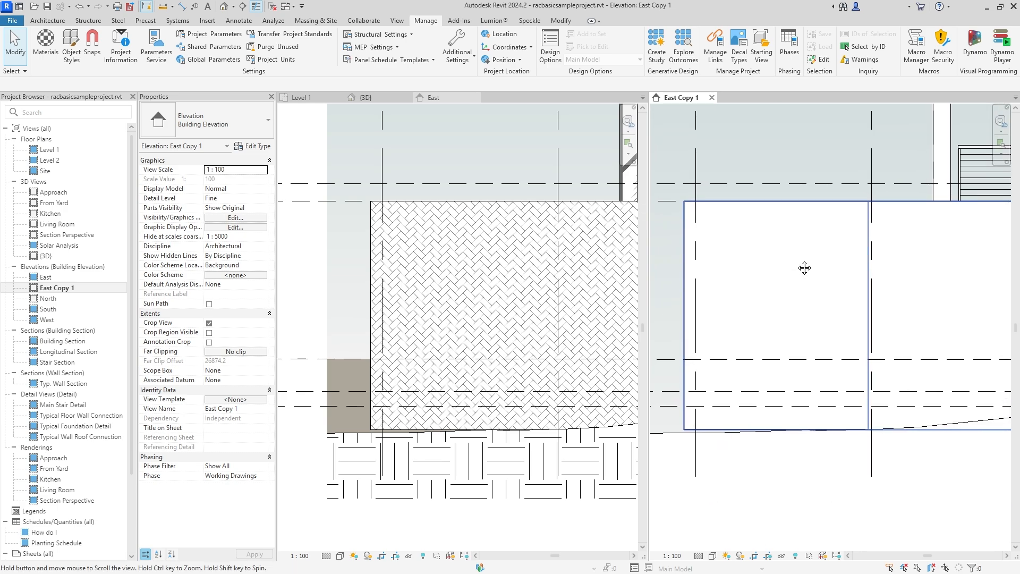
Switch the original East elevation to the Realistic visual style and make its copy the active view
left_click(340, 558)
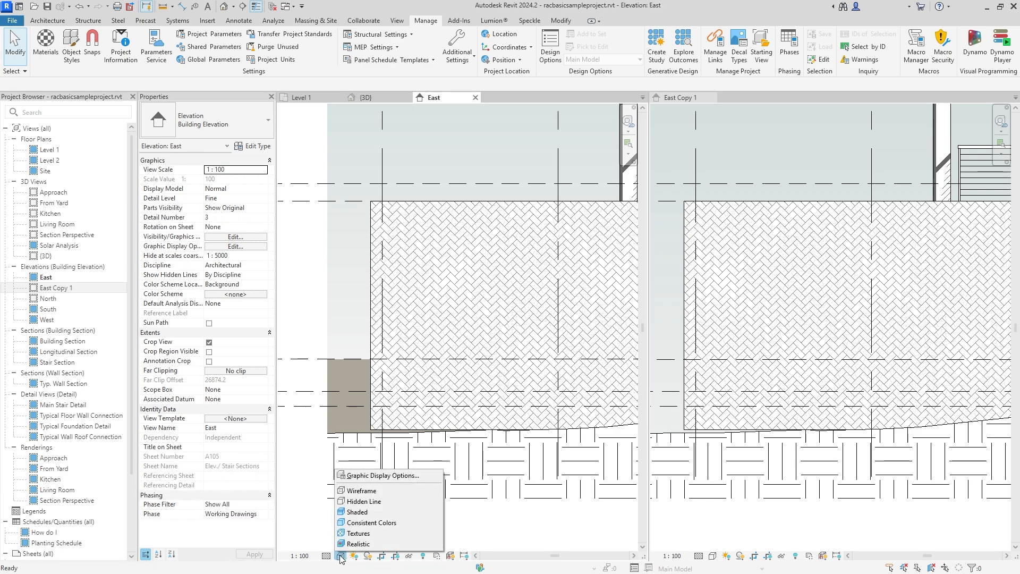
key("Escape")
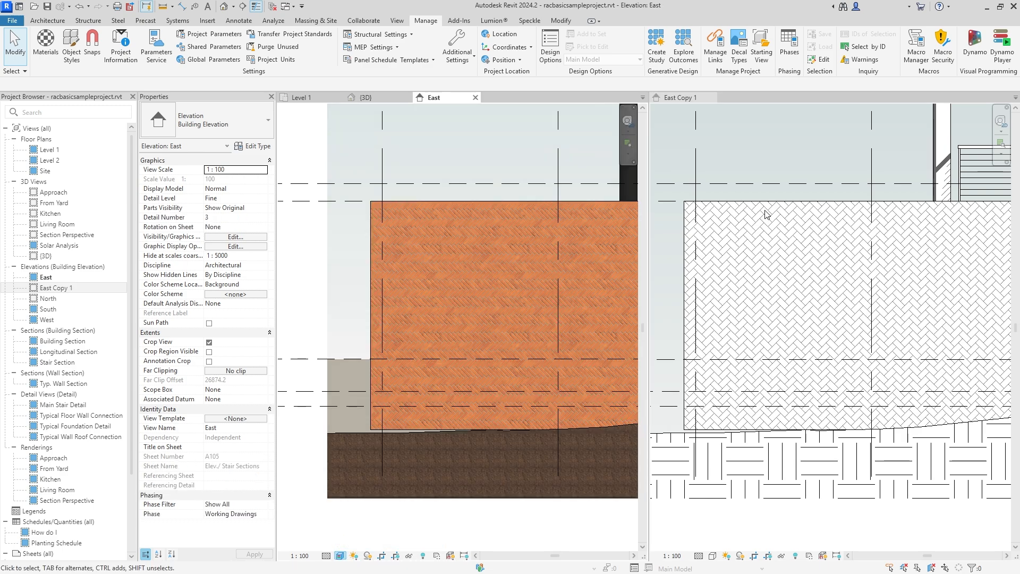
left_click(775, 151)
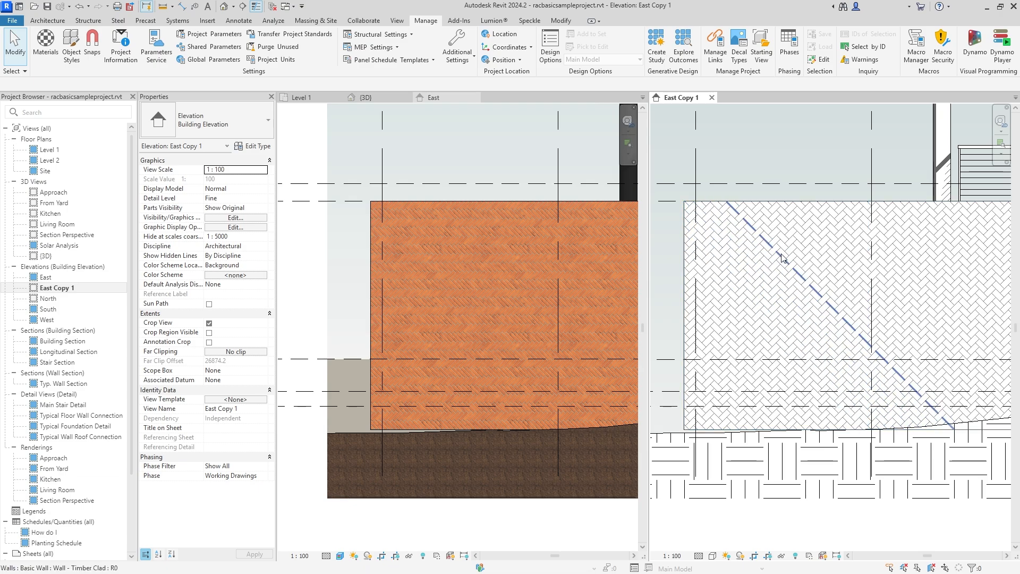
Rotate the wall's herringbone surface pattern a quarter turn in the East copy by one of its pattern lines
left_click(750, 286)
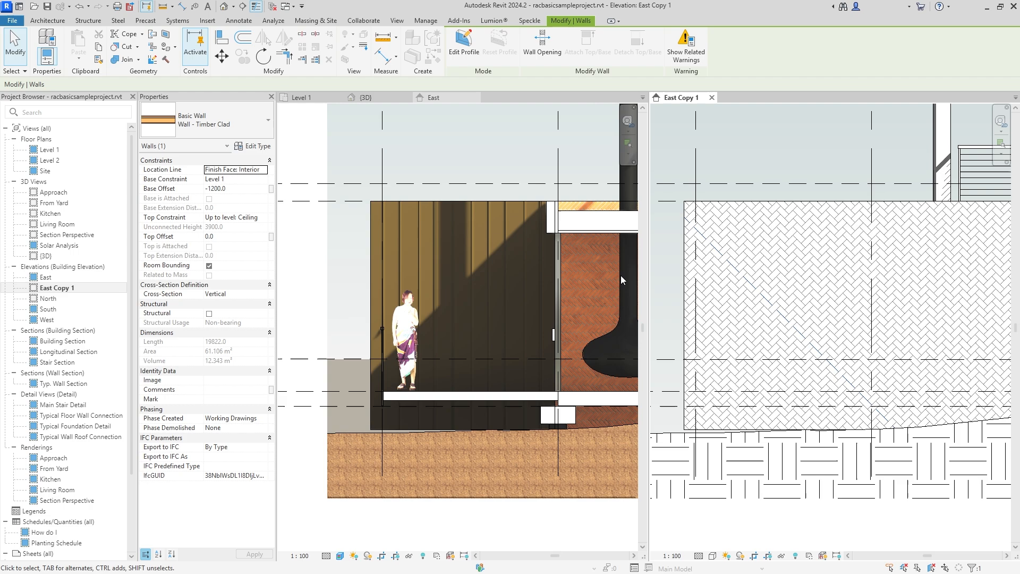
key("Escape")
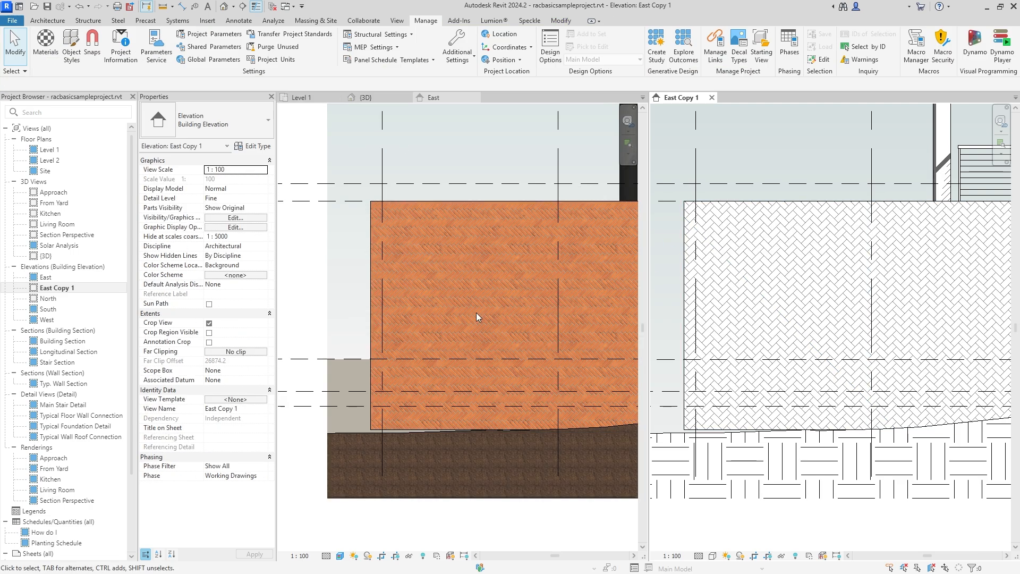
left_click(737, 281)
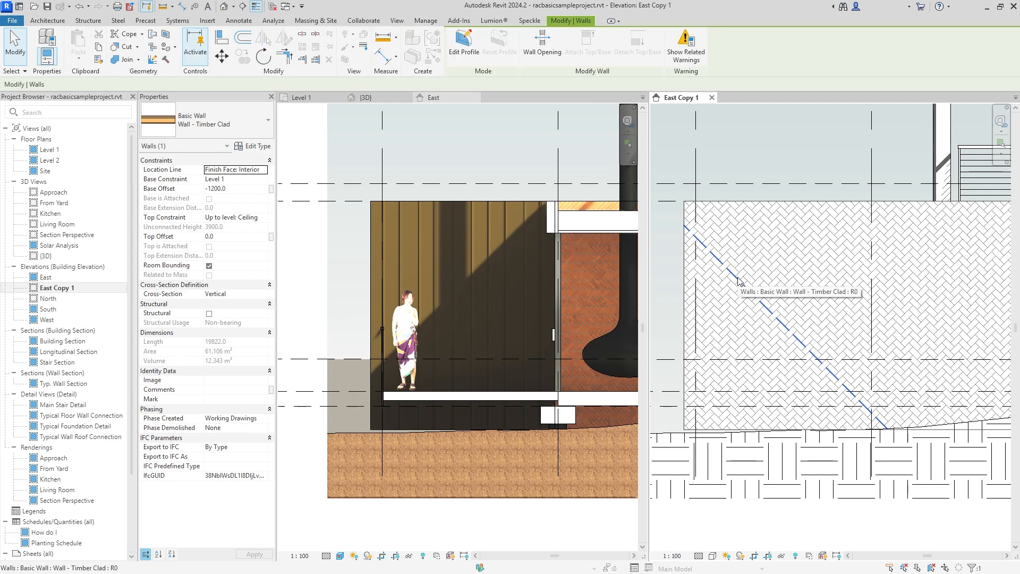
left_click(262, 57)
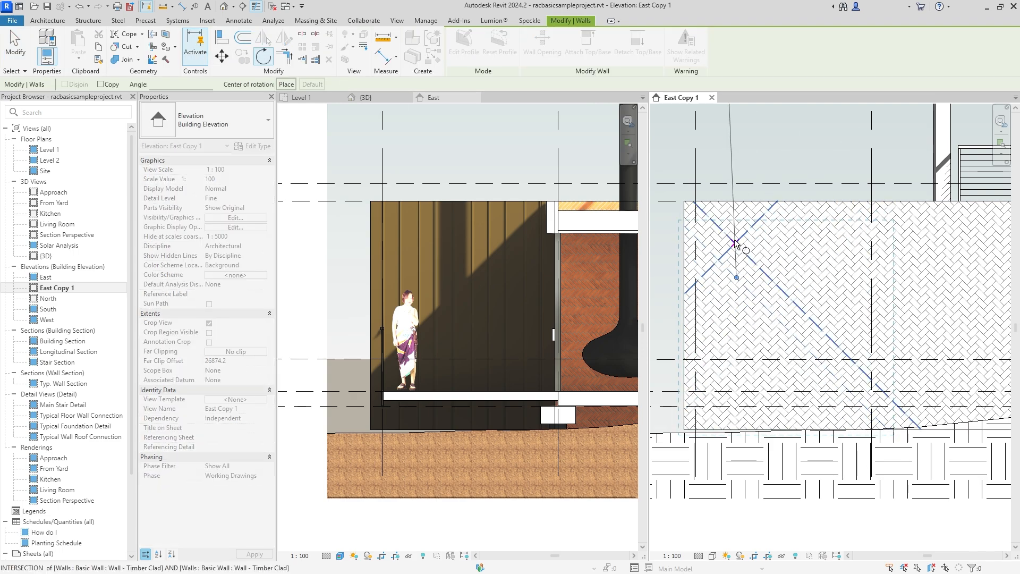
left_click(732, 141)
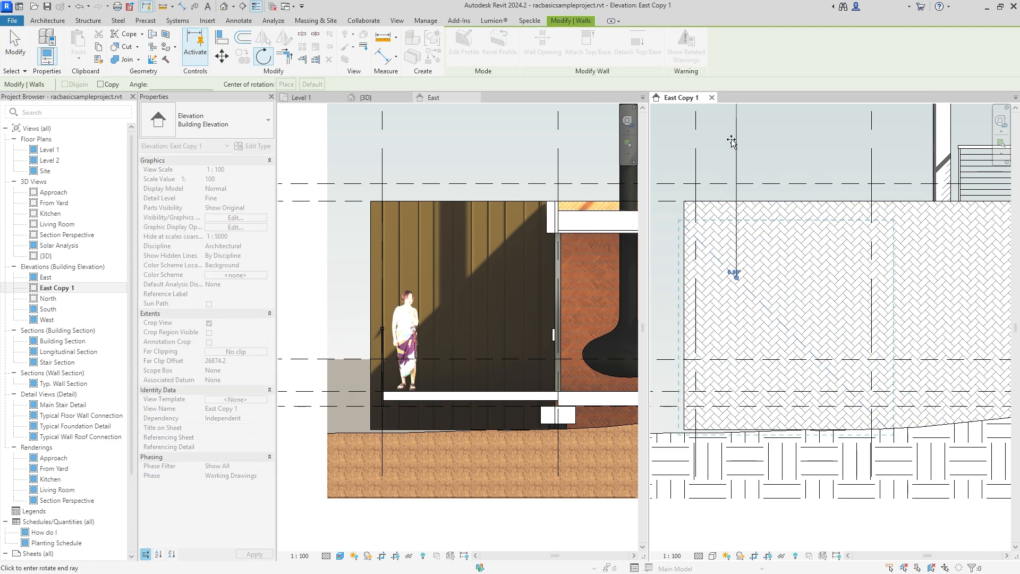
left_click(760, 155)
key("Escape")
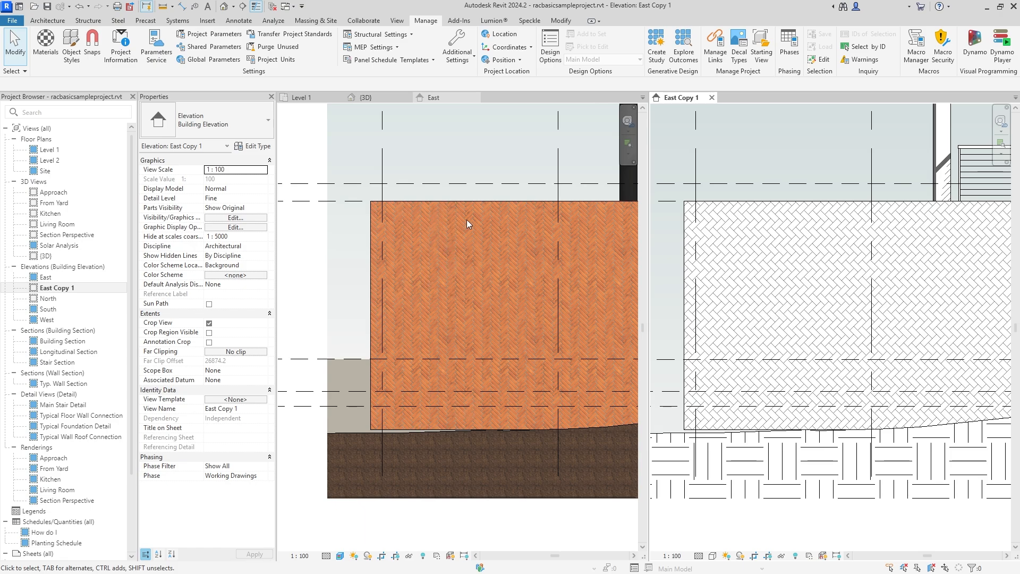
Rotate the herringbone surface pattern another 90 degrees about the picked pattern line in the East copy
left_click(764, 296)
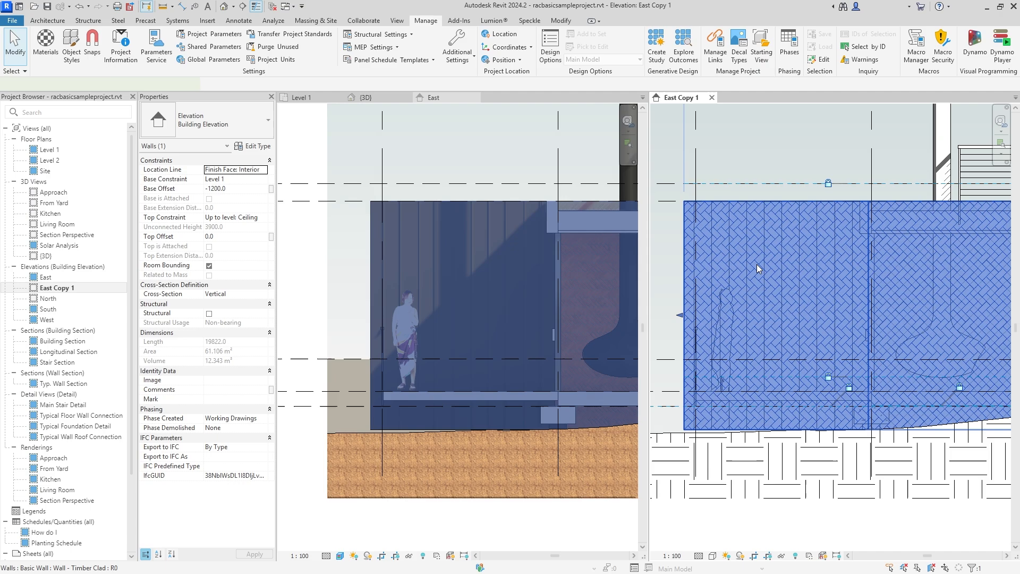
key("Escape")
left_click(765, 296)
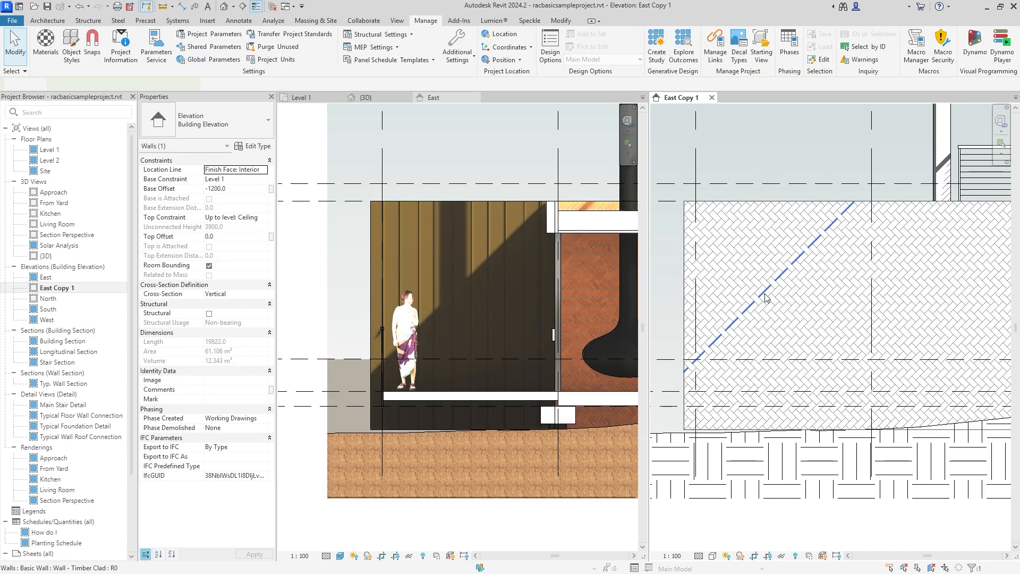
left_click(263, 56)
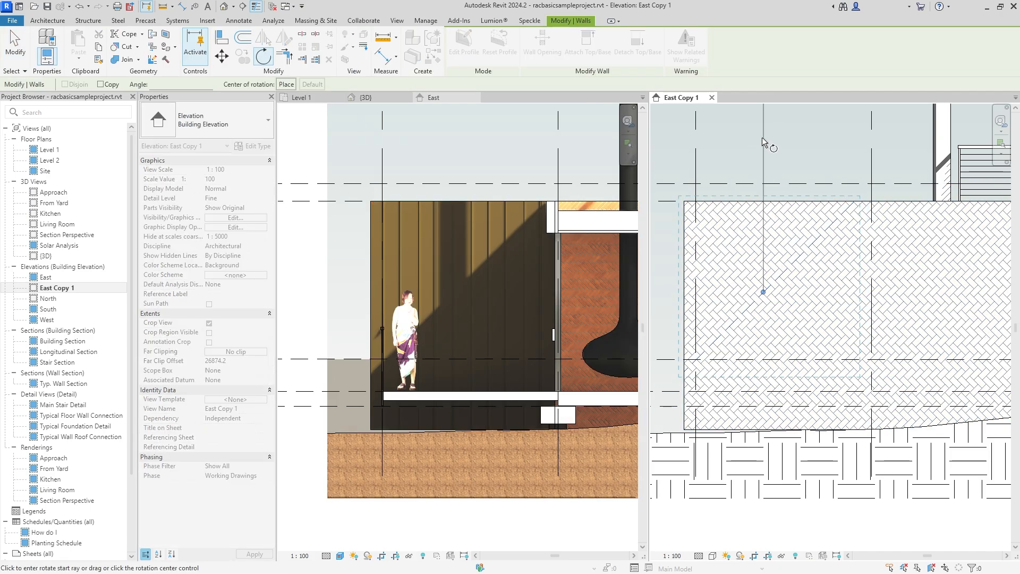
left_click(762, 138)
type("9")
key("Return")
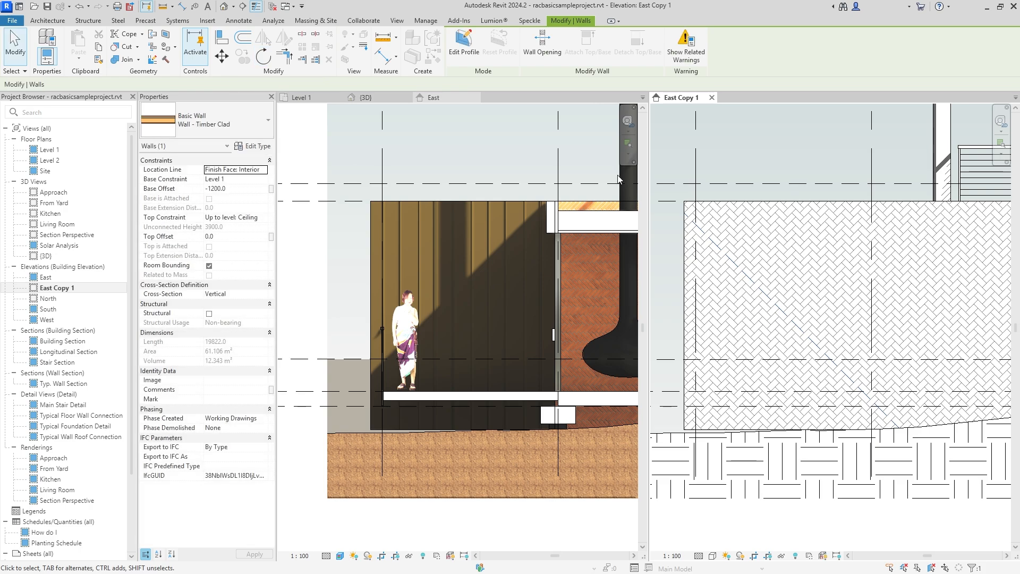
key("Escape")
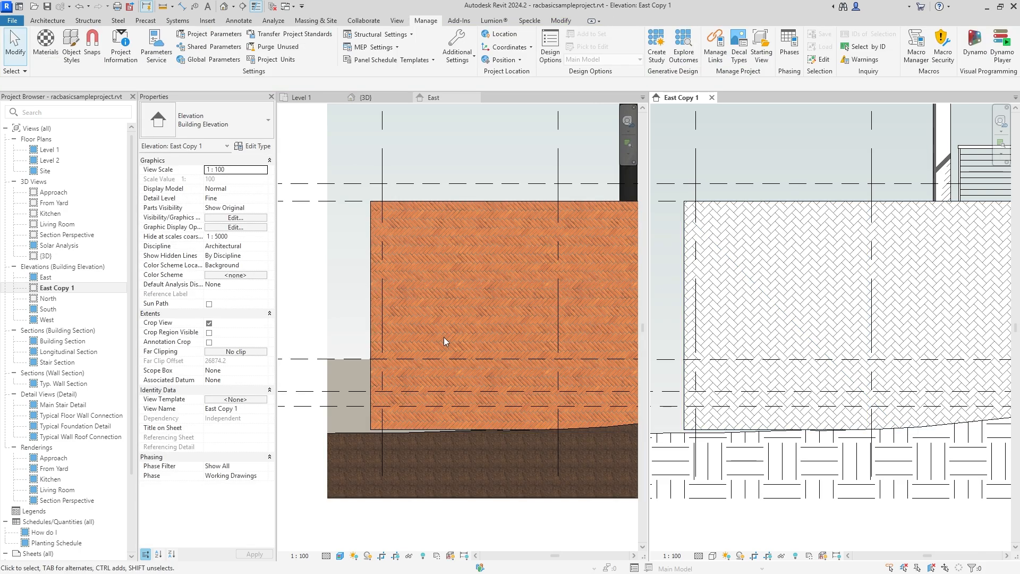
Move the wall's herringbone surface pattern horizontally to the left in the East copy
left_click(739, 267)
key("m")
key("v")
left_click(791, 264)
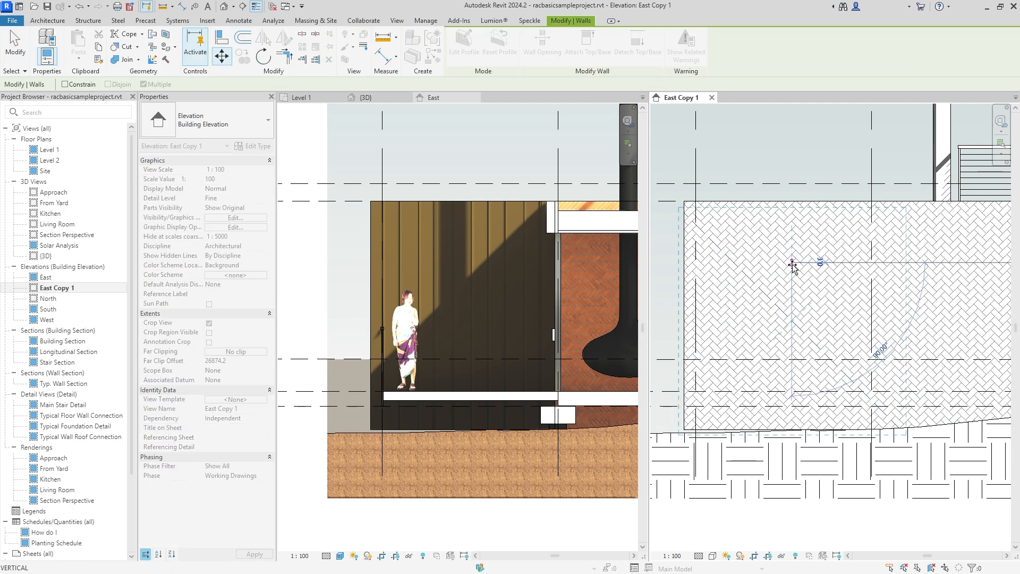
left_click(742, 264)
key("Escape")
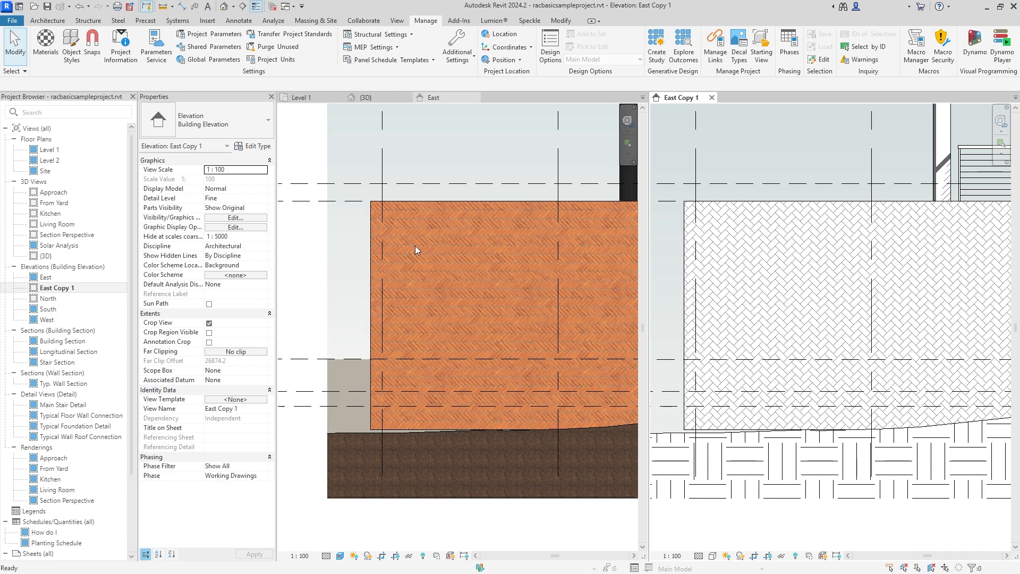
Close the East elevation copy and hide the person standing on the terrace in the East elevation
left_click(711, 97)
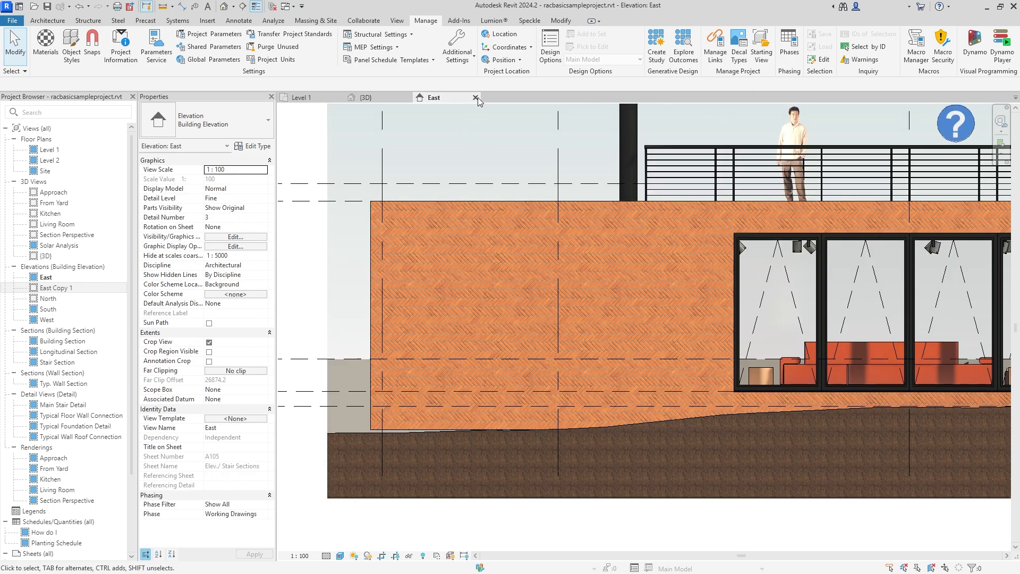
right_click(798, 130)
mouse_move(859, 234)
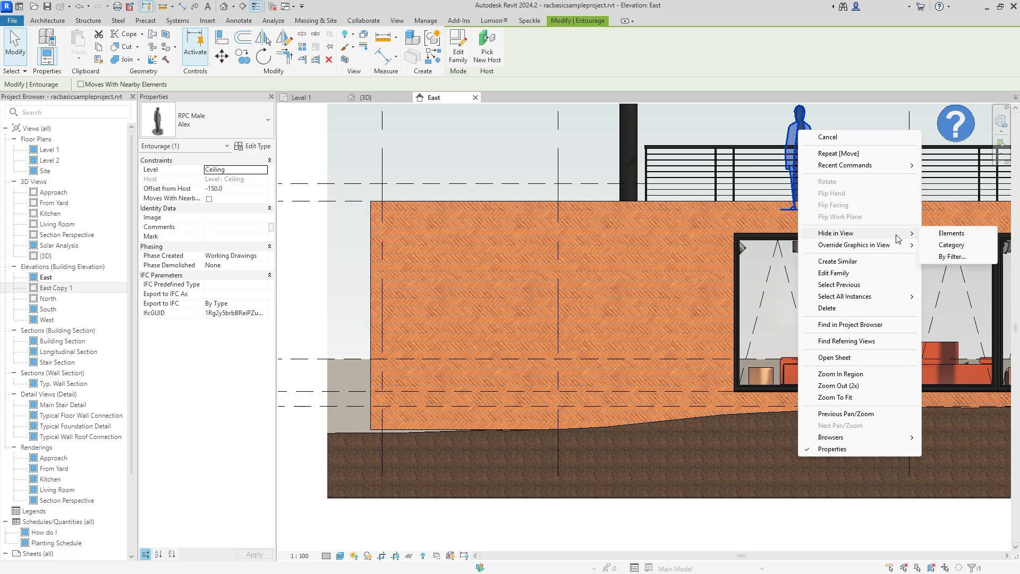
left_click(942, 235)
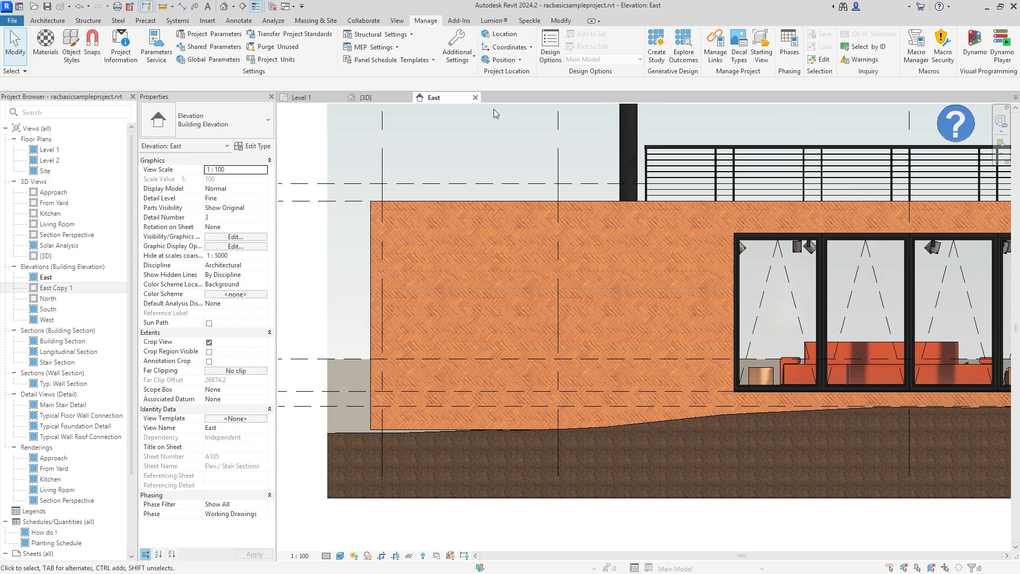
Close the East elevation and show the 3D view of the living-room windows in the Realistic visual style
left_click(475, 97)
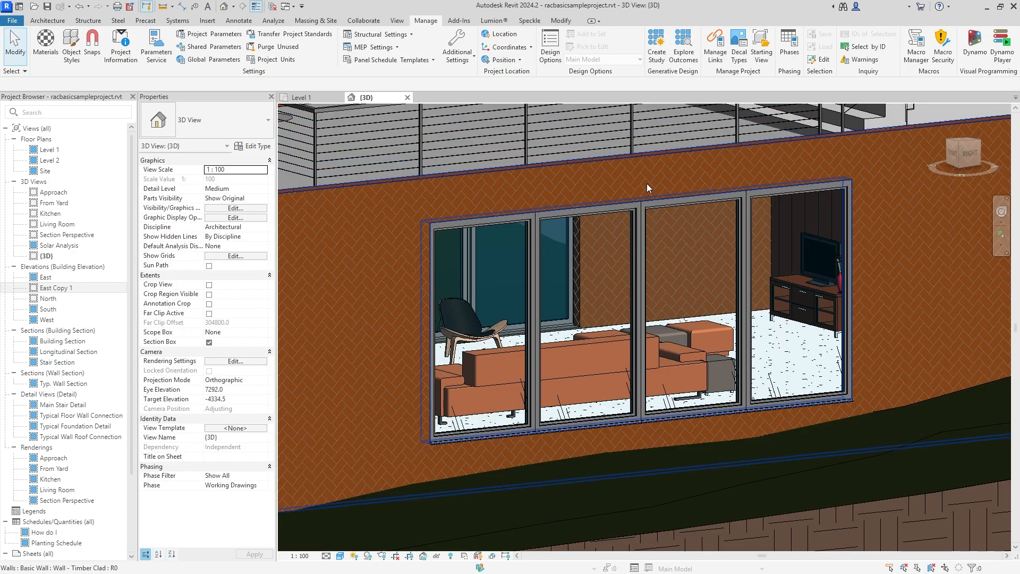
scroll(614, 310, "up", 1)
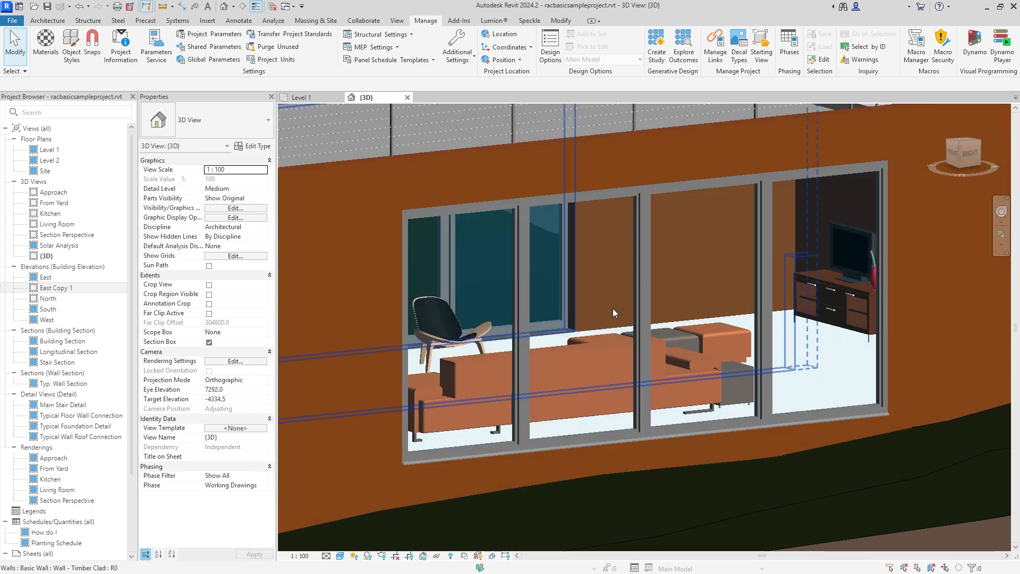
middle_click_drag(613, 308, 627, 304, "shift")
mouse_move(641, 267)
middle_mouse_down()
mouse_move(635, 339)
mouse_move(663, 290)
middle_mouse_up()
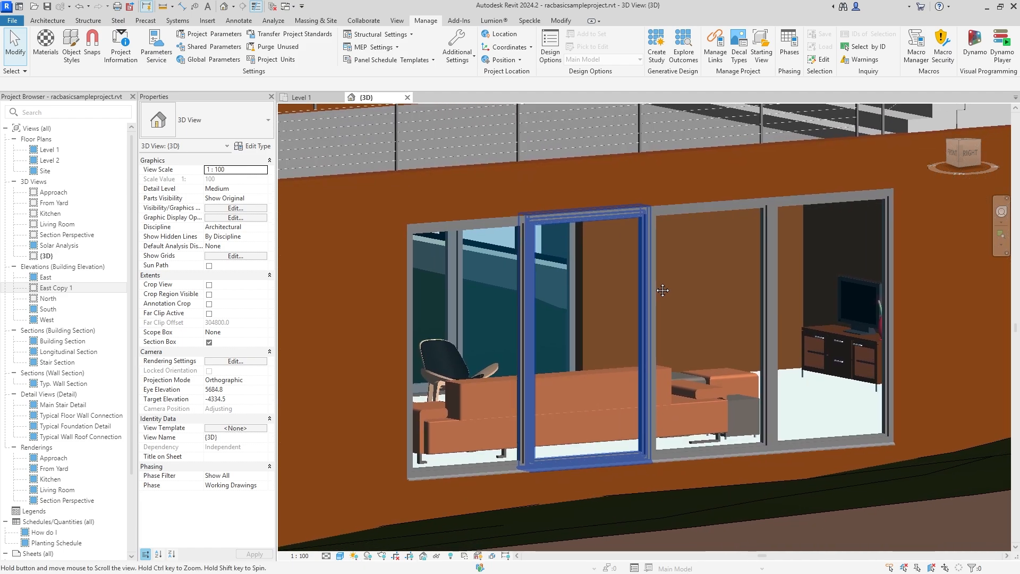
left_click(341, 555)
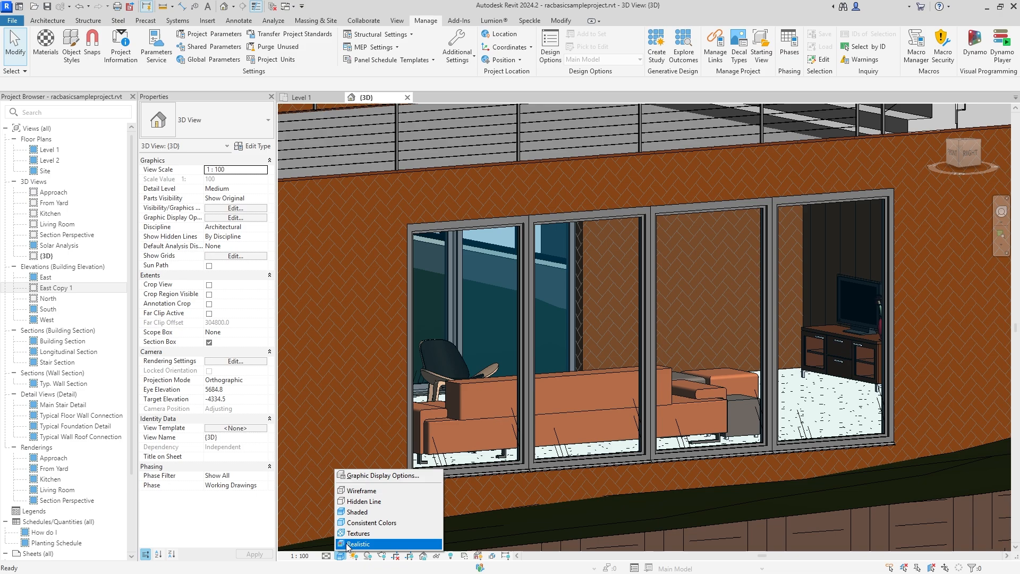
left_click(371, 546)
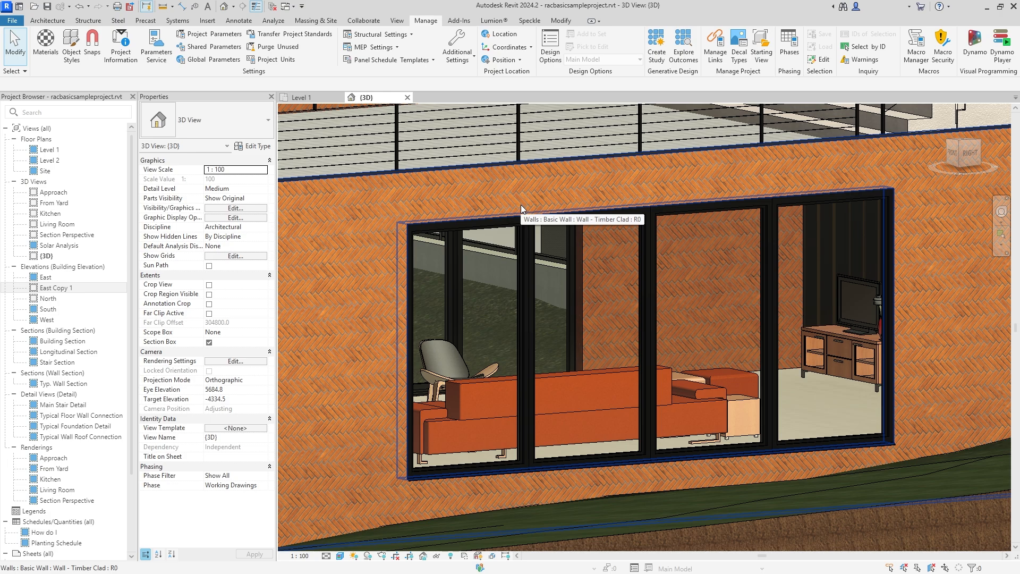
key("v")
key("g")
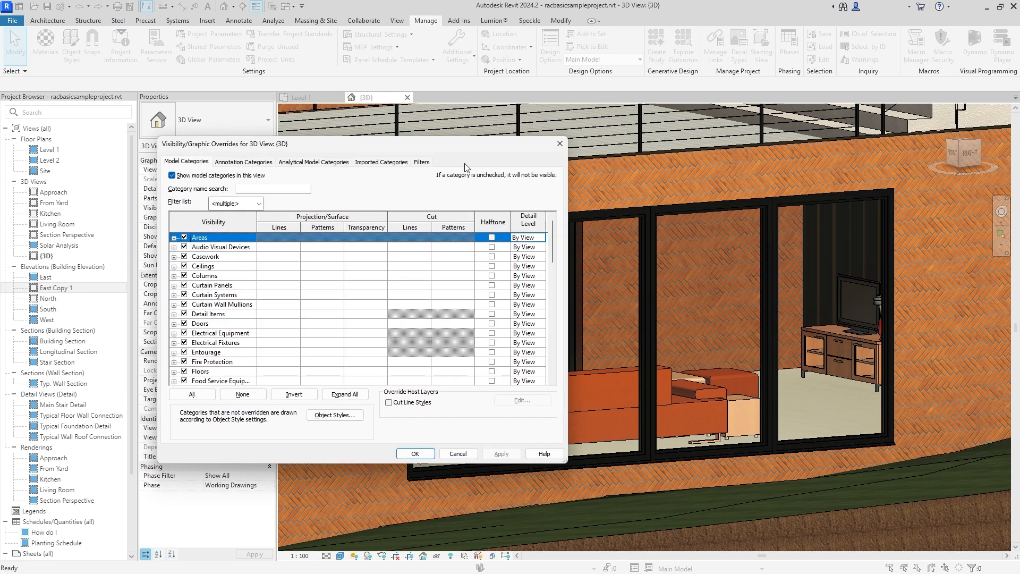
key("Escape")
Set the sample size of .Brick, Common, Brown's masonry image Terracotta_Tiles_004_basecolor.jpg to 1750 mm in width and height
left_click(45, 45)
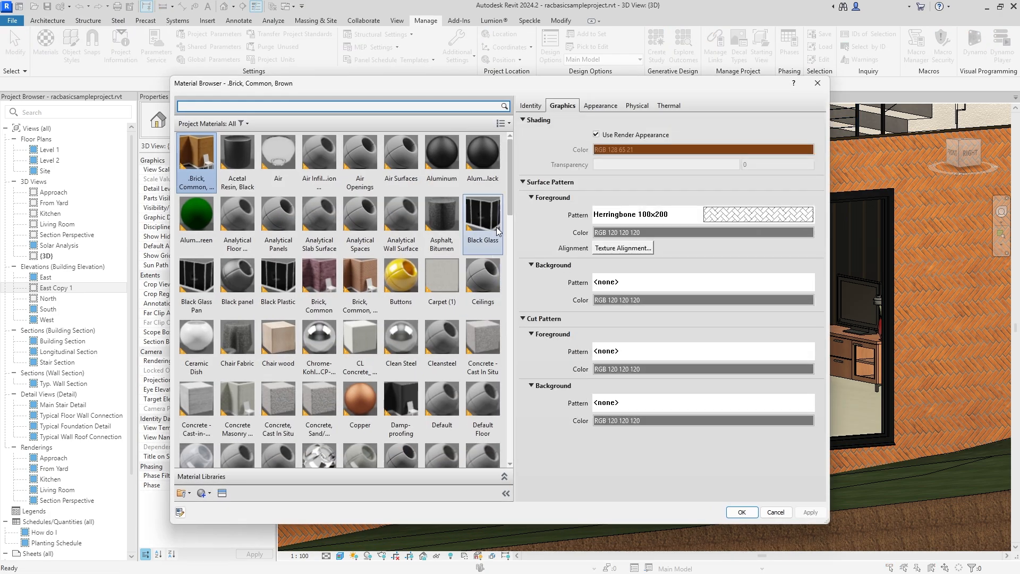
left_click(600, 107)
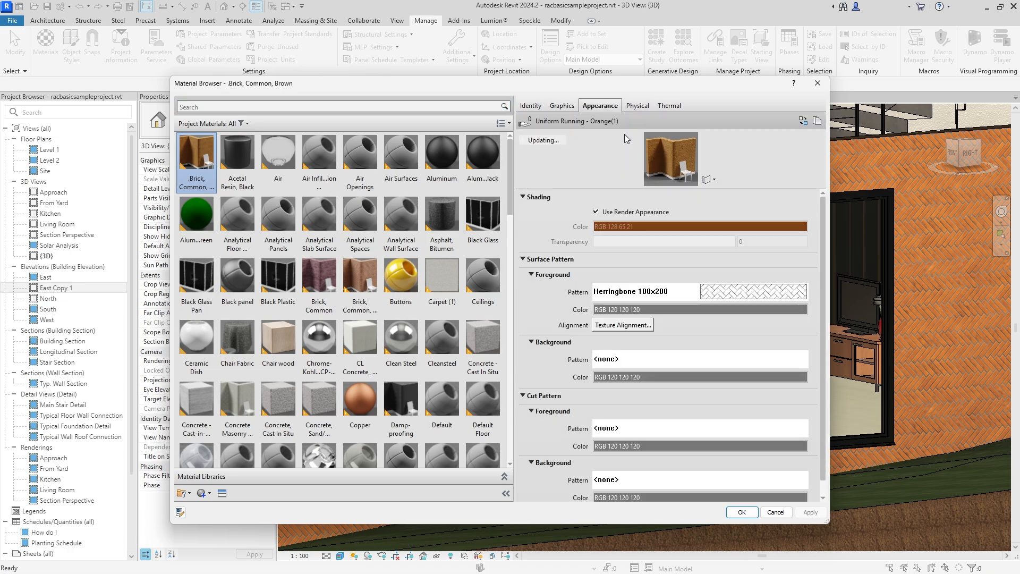
left_click(656, 240)
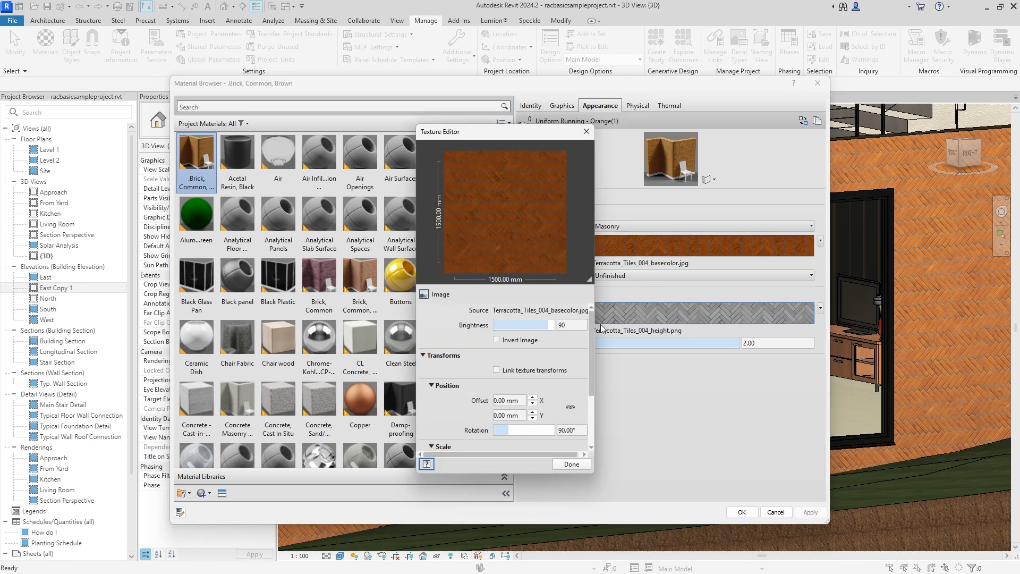
left_click_drag(591, 333, 591, 384)
triple_click(515, 396)
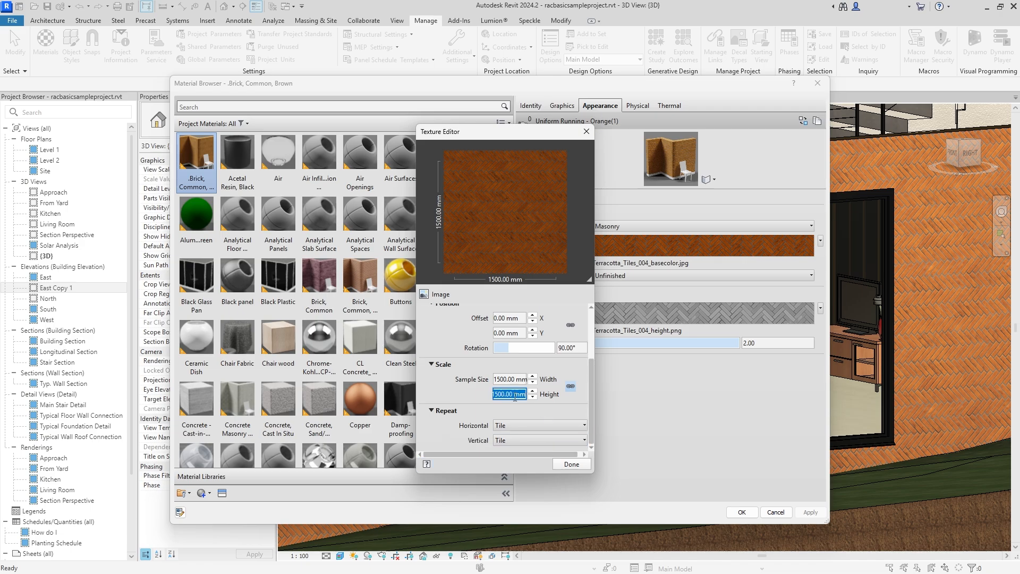
type("1750")
double_click(515, 396)
key("Tab")
left_click(571, 465)
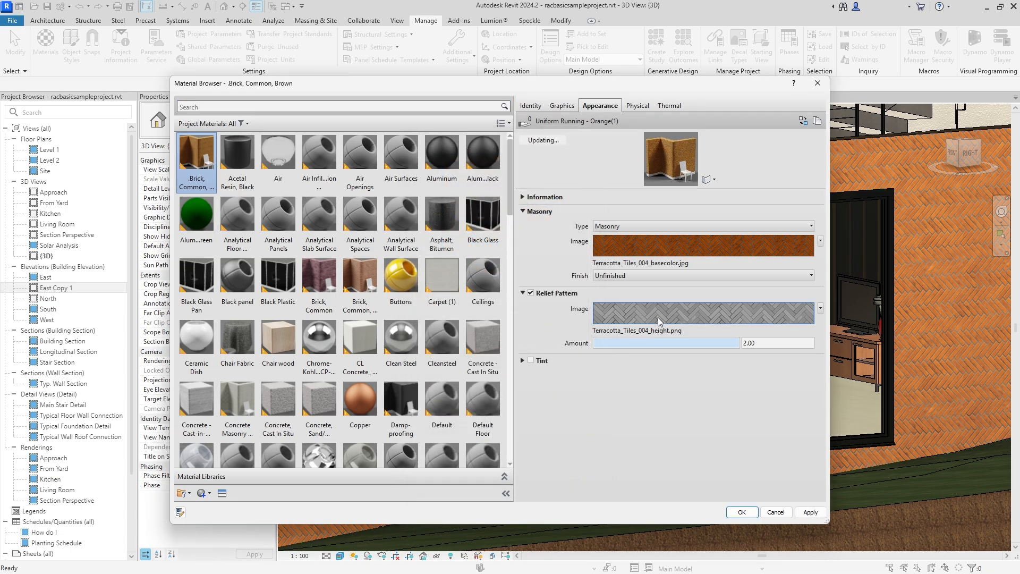
Set the relief pattern image Terracotta_Tiles_004_height.png to the matching sample size of 1750 mm by 1750 mm
left_click(658, 313)
scroll(531, 382, "down", 2)
double_click(507, 398)
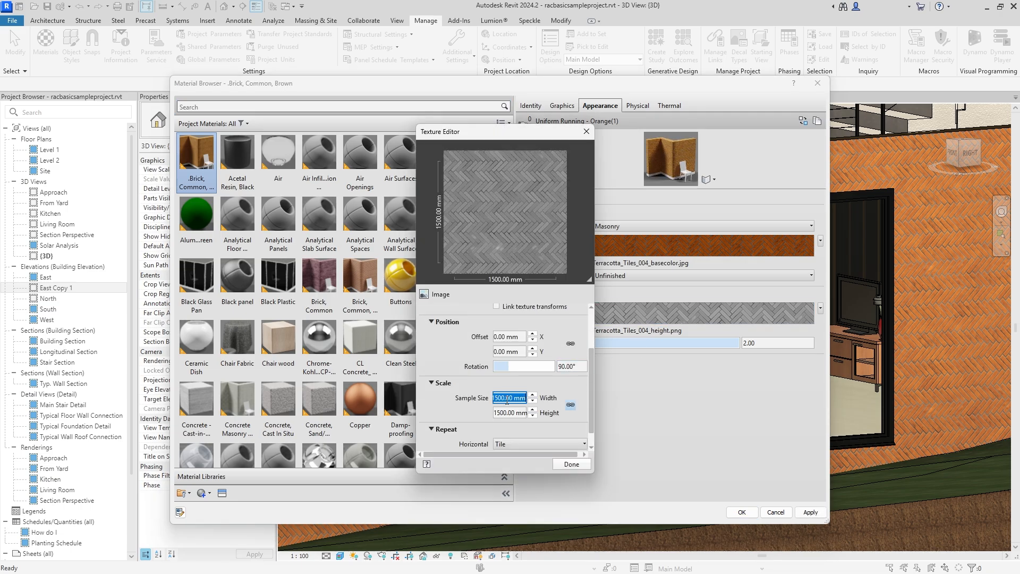
type("1750")
key("Tab")
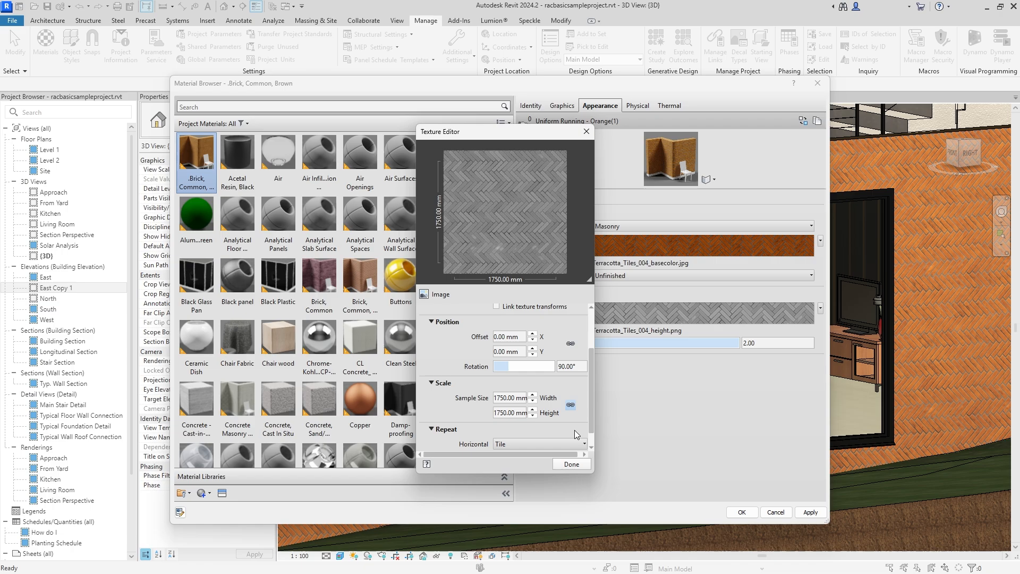
left_click(571, 464)
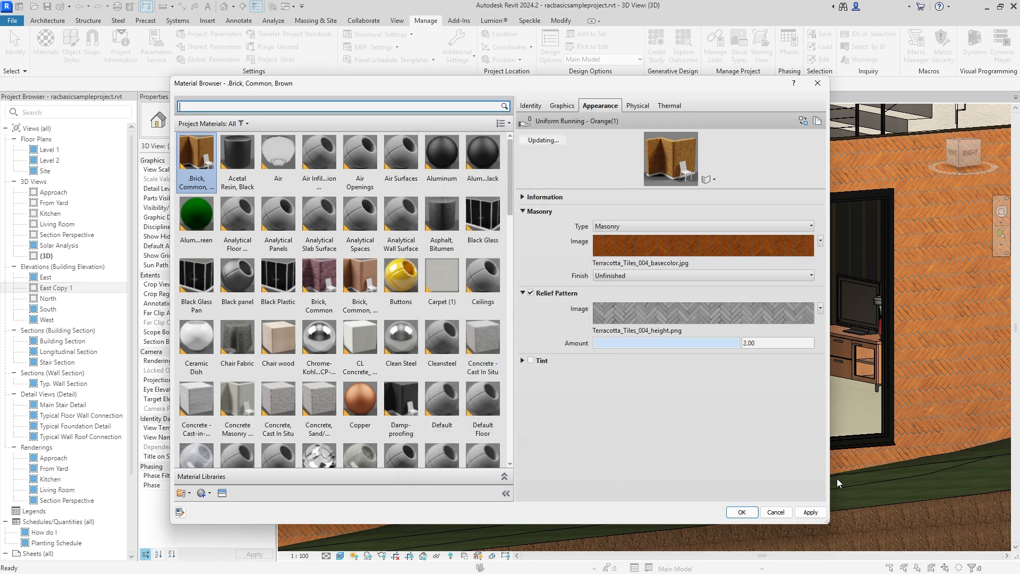
Accept the brick material changes and configure the 3D view's rendering with Medium quality and the Exterior: Sun and Artificial lighting scheme
left_click(742, 511)
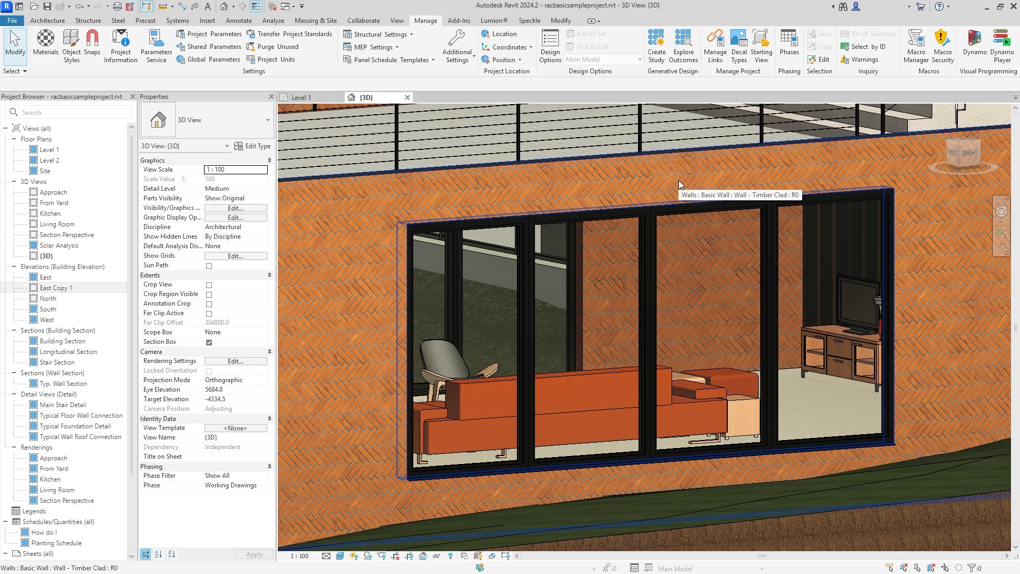
key("r")
key("r")
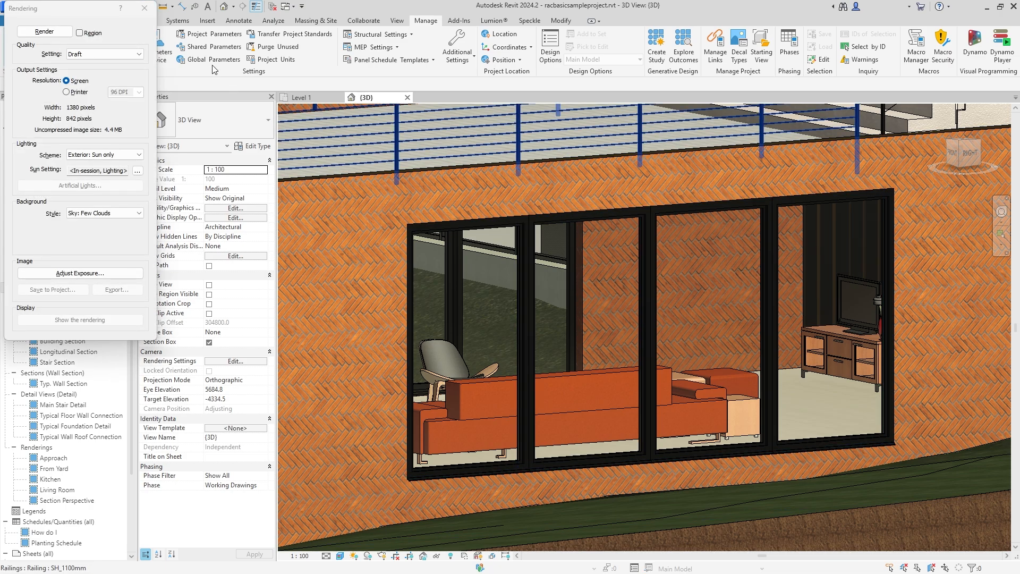
left_click_drag(93, 12, 306, 189)
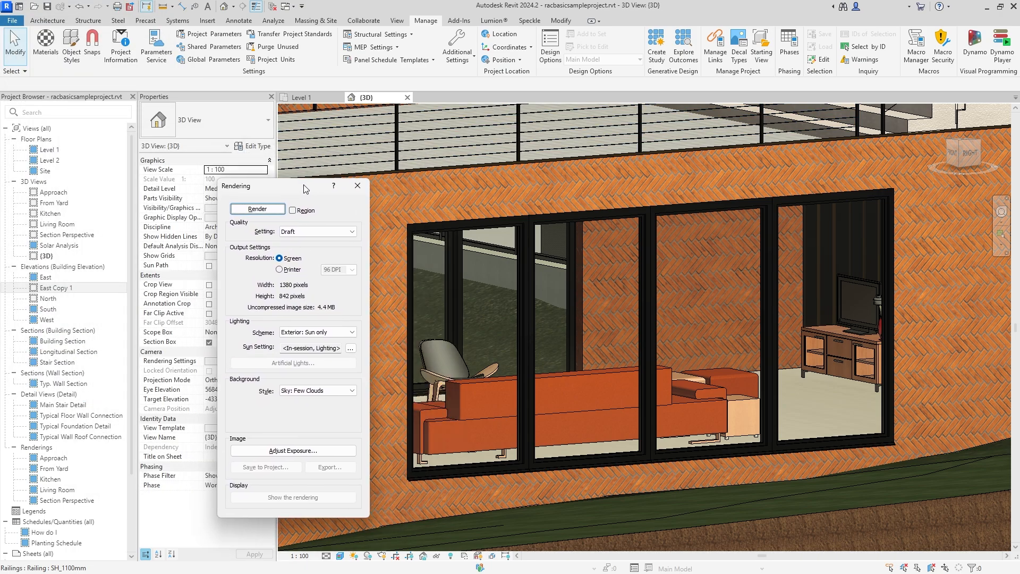
left_click(316, 232)
left_click(312, 249)
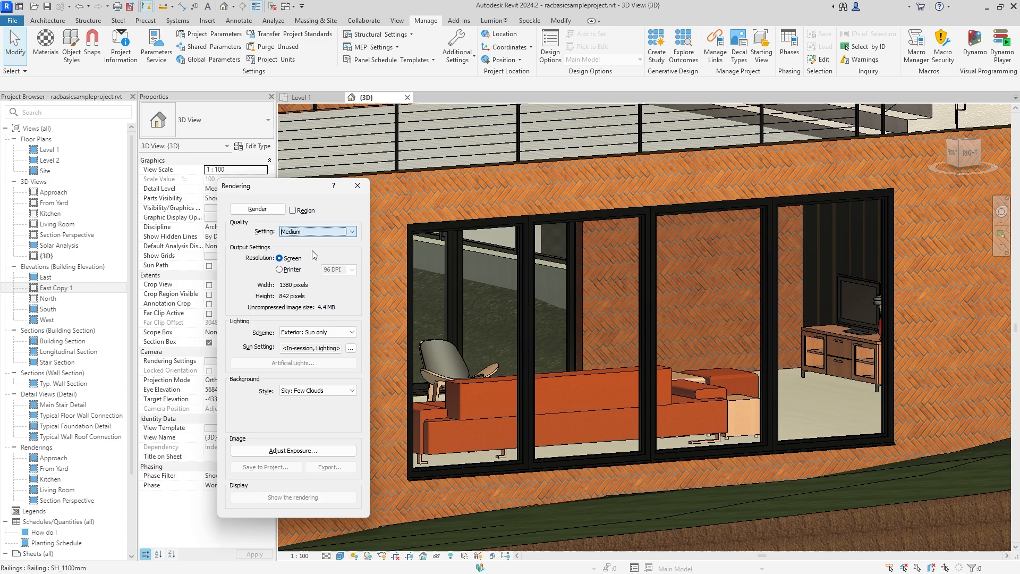
left_click(328, 332)
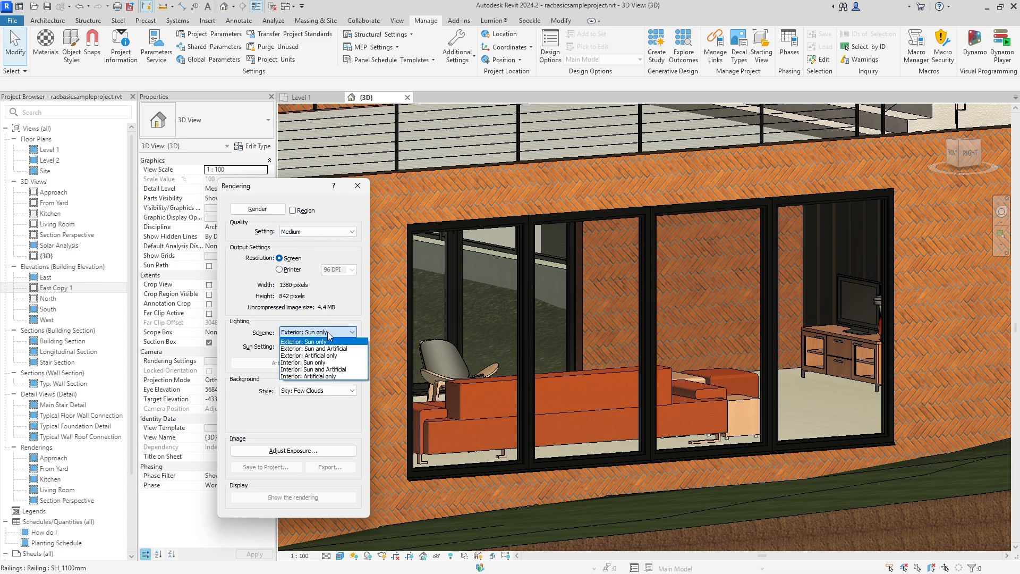
left_click(331, 349)
Brighten the rendering's exposure value to about 11.21 and render the 3D view of the living-room windows
left_click(273, 449)
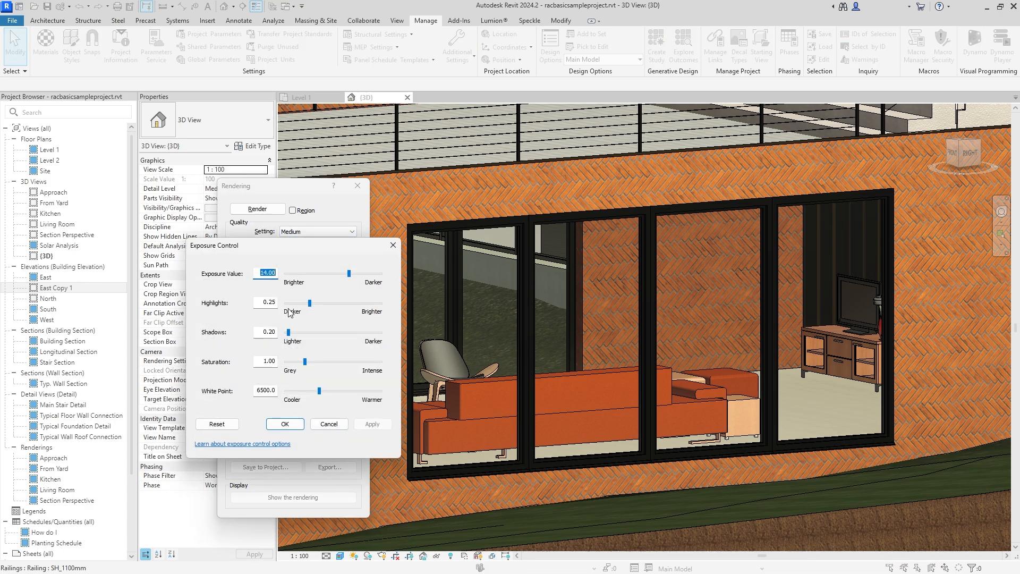
left_click_drag(349, 275, 315, 303)
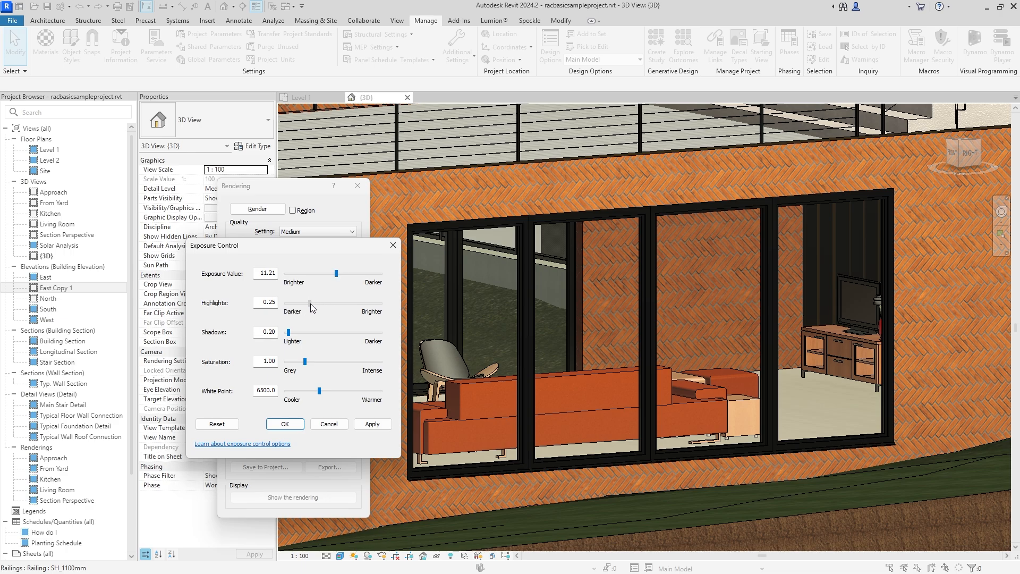
left_click(372, 424)
left_click(281, 424)
left_click(257, 209)
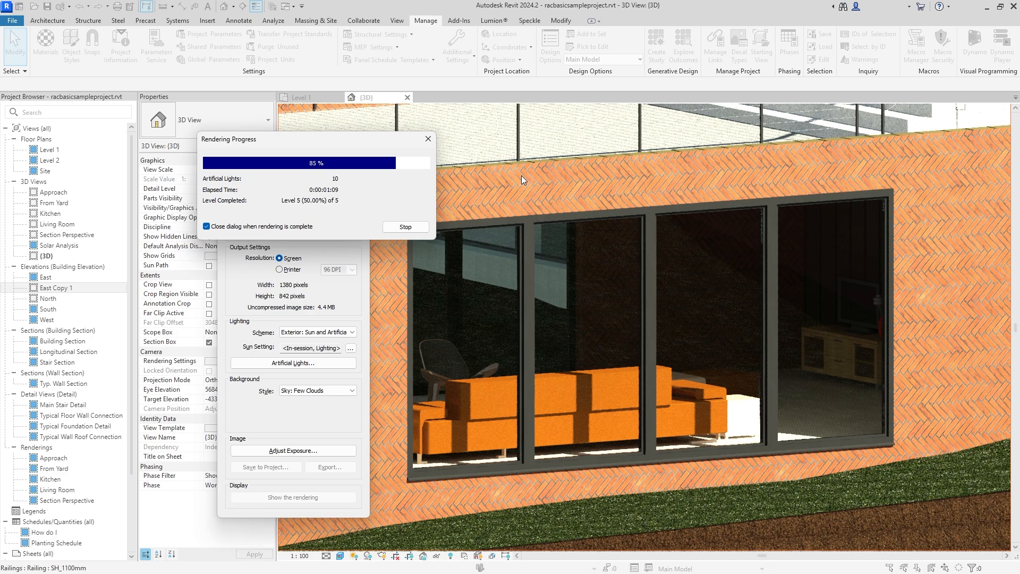
Adjust the rendered image's exposure to value 11.44, highlights 0.09, shadows 2.07, saturation 1.10 and white point 6620.2
left_click(292, 450)
left_click(372, 423)
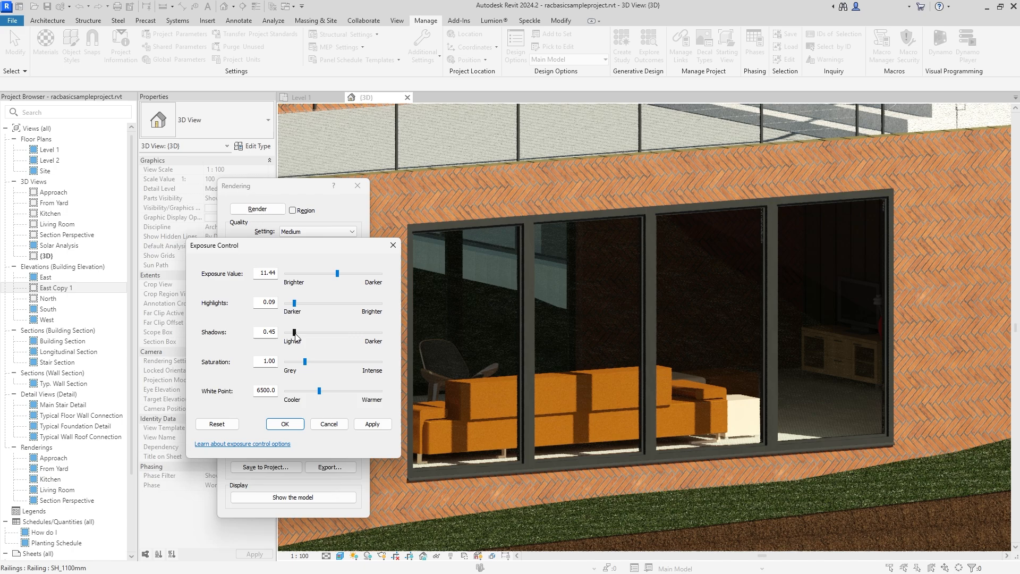
left_click_drag(295, 333, 334, 333)
left_click_drag(305, 361, 341, 391)
left_click(373, 425)
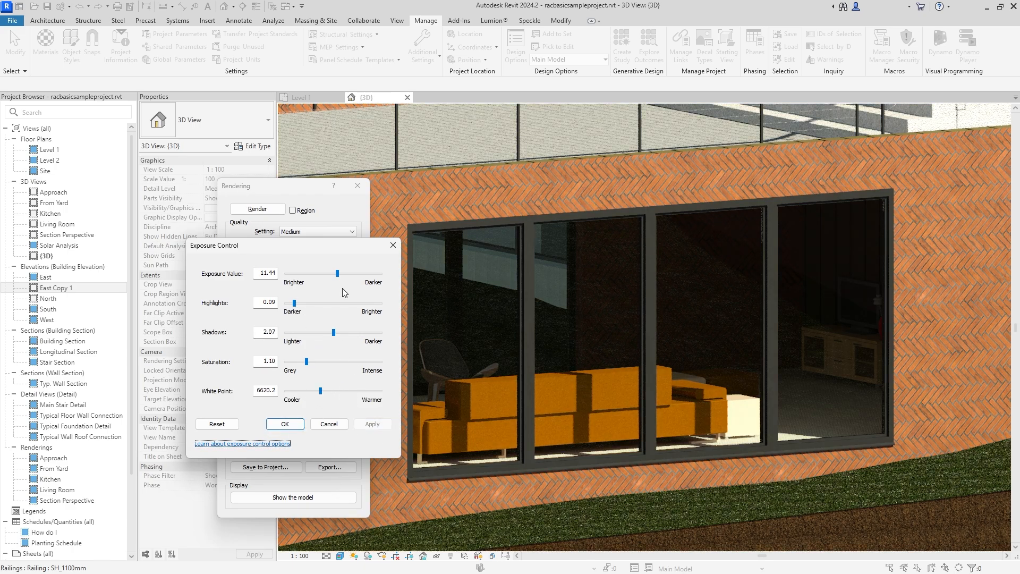
left_click(284, 424)
Leave the finished rendering and render the 3D view again with the adjusted exposure settings
left_click(358, 184)
key("r")
key("r")
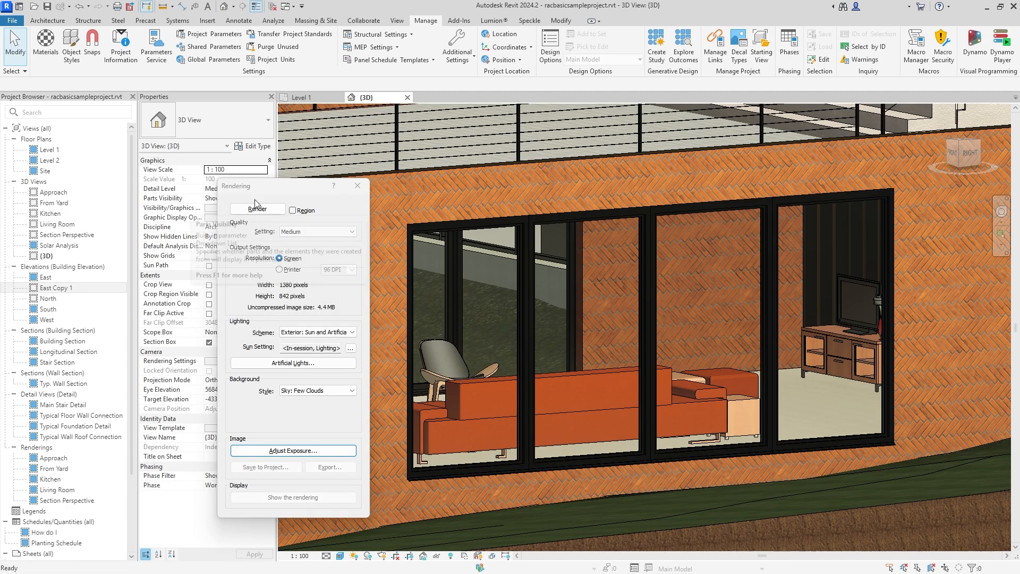
left_click(258, 209)
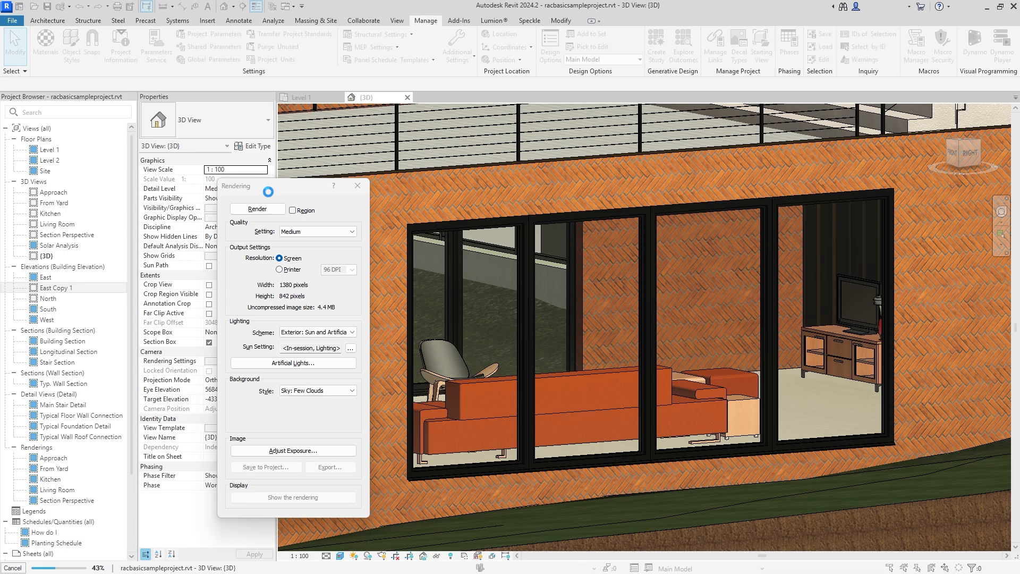